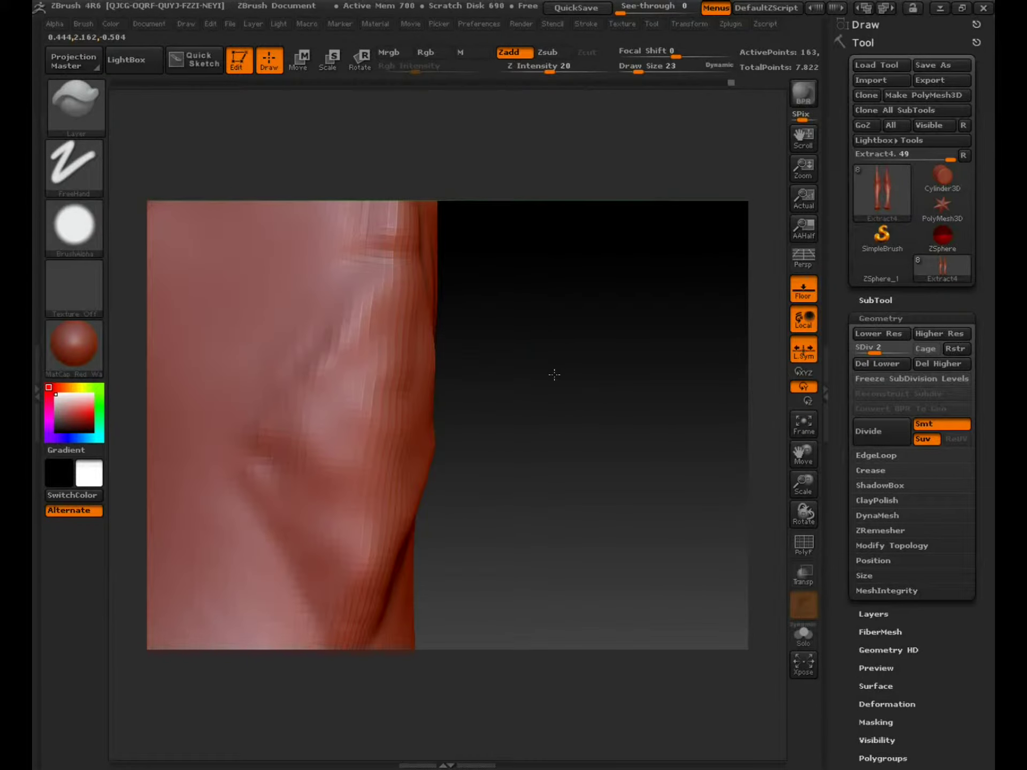
Carve a seam groove down the knee's centre line, raising Draw Size to 46 to extend it
mouse_move(567, 372)
left_mouse_down()
mouse_move(596, 372)
mouse_move(517, 339)
left_mouse_up()
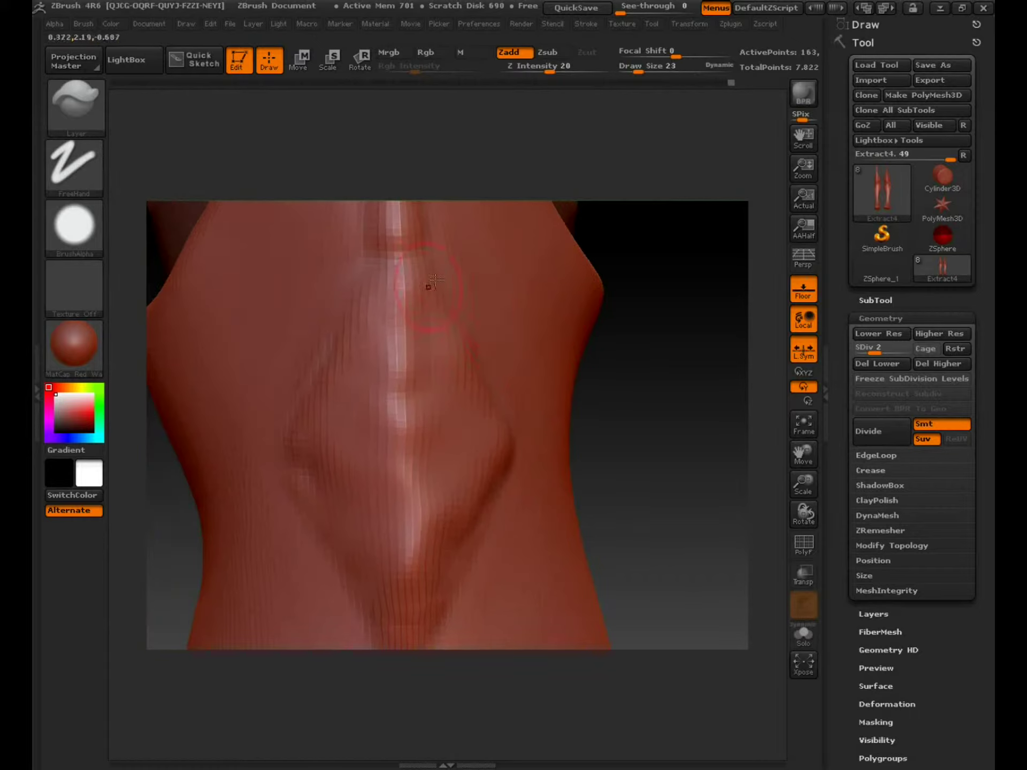
left_click_drag(399, 288, 398, 350)
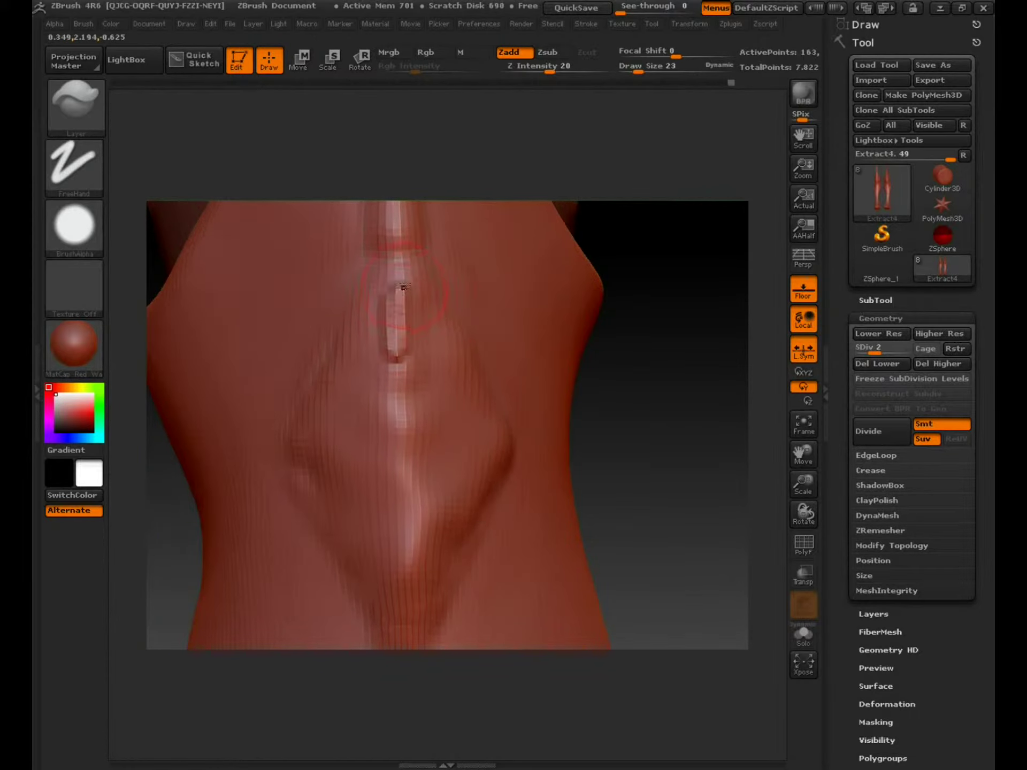
left_click_drag(804, 481, 804, 492)
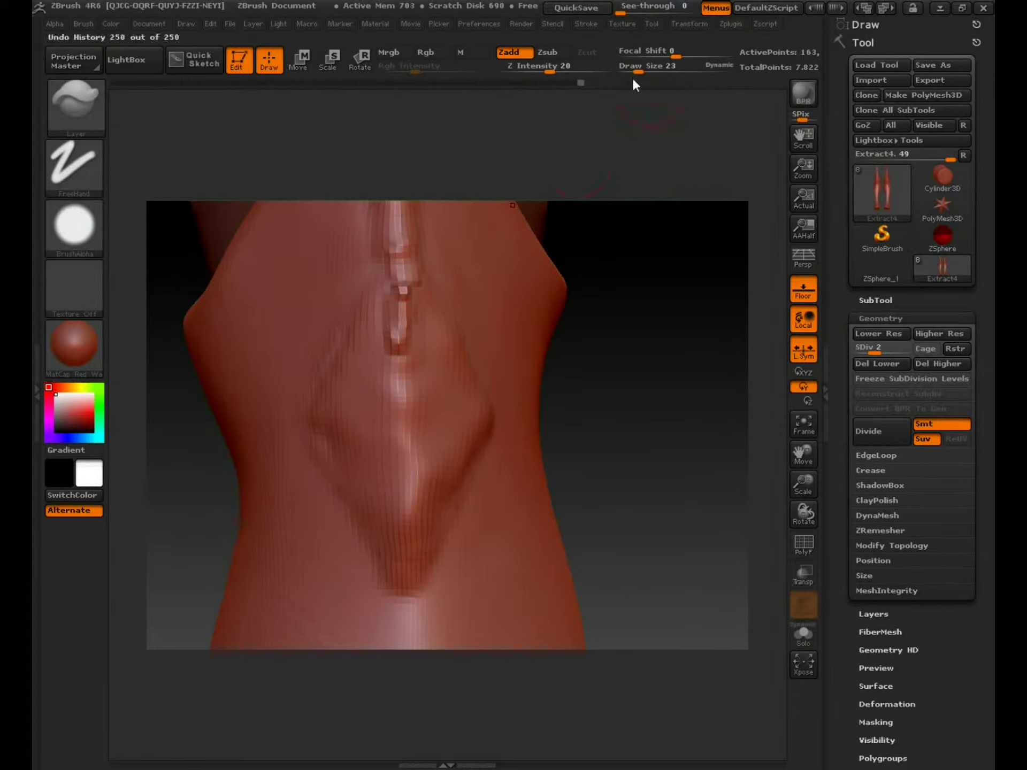
left_click_drag(638, 69, 646, 69)
left_click_drag(411, 330, 409, 556)
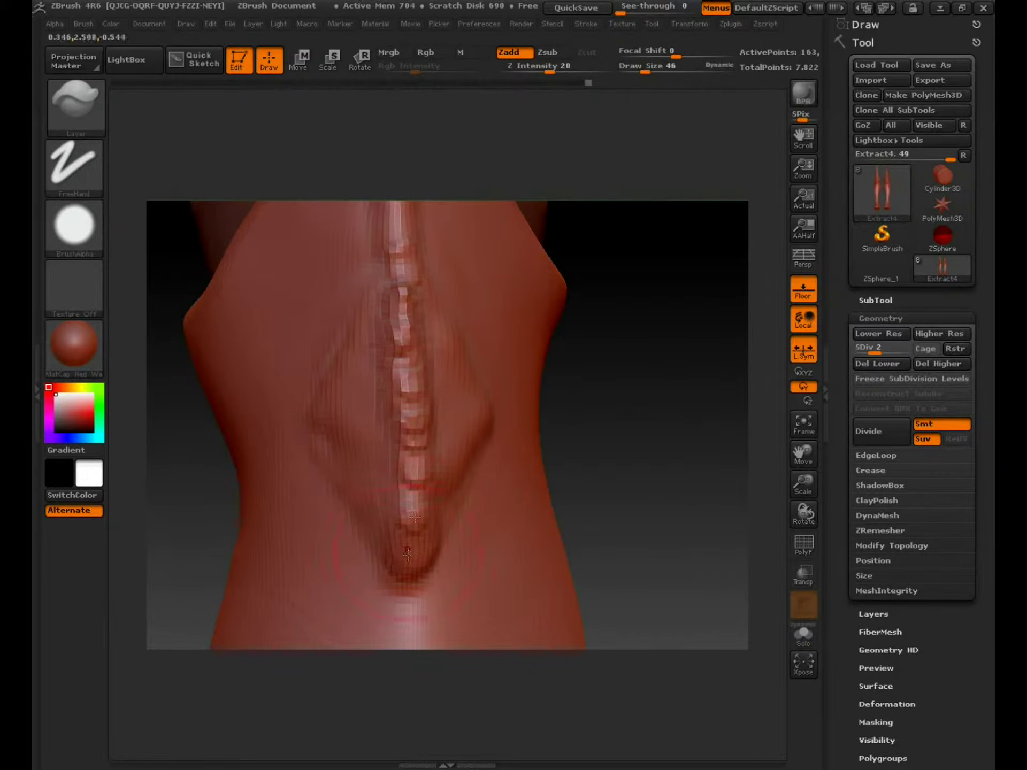
Build up a ridged lump left of the knee seam and reshape the surrounding surface
mouse_move(387, 283)
left_mouse_down()
mouse_move(364, 308)
mouse_move(345, 369)
left_mouse_up()
left_click_drag(369, 323, 318, 412)
mouse_move(369, 303)
left_mouse_down()
mouse_move(382, 287)
mouse_move(329, 395)
mouse_move(390, 518)
left_mouse_up()
left_click_drag(332, 423, 396, 527)
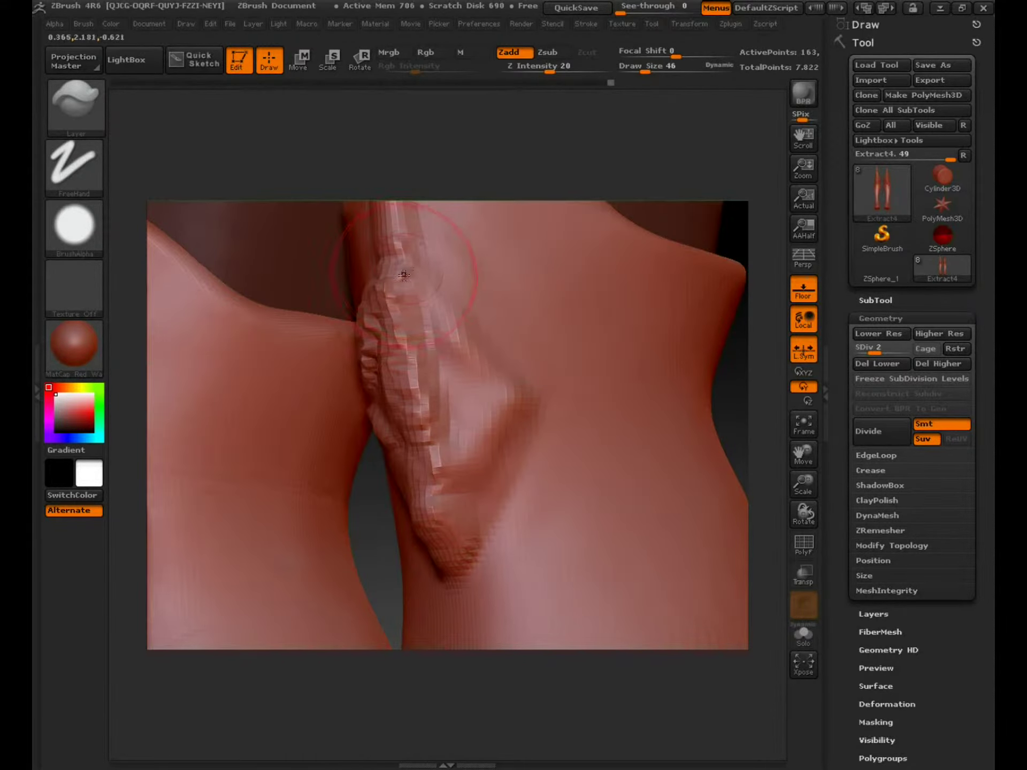
Shape the lump beside the seam with a curved crease and a pointed lower tip
left_click_drag(404, 278, 452, 345)
left_click_drag(410, 306, 505, 398)
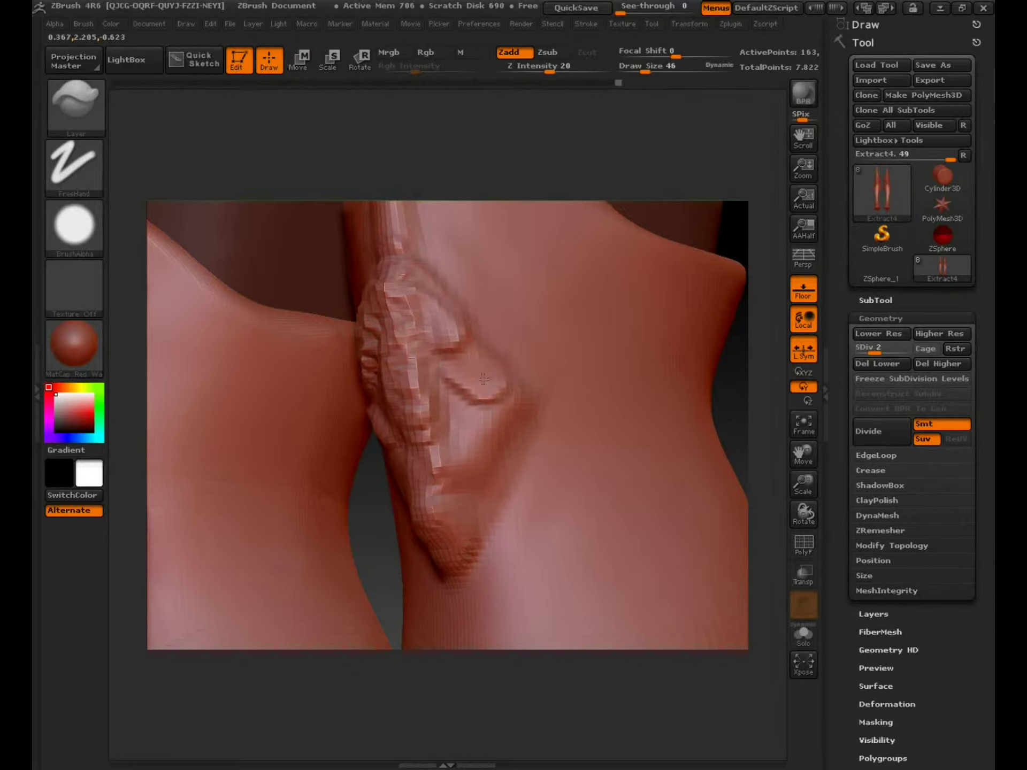
mouse_move(458, 517)
left_mouse_down()
mouse_move(454, 588)
mouse_move(453, 551)
left_mouse_up()
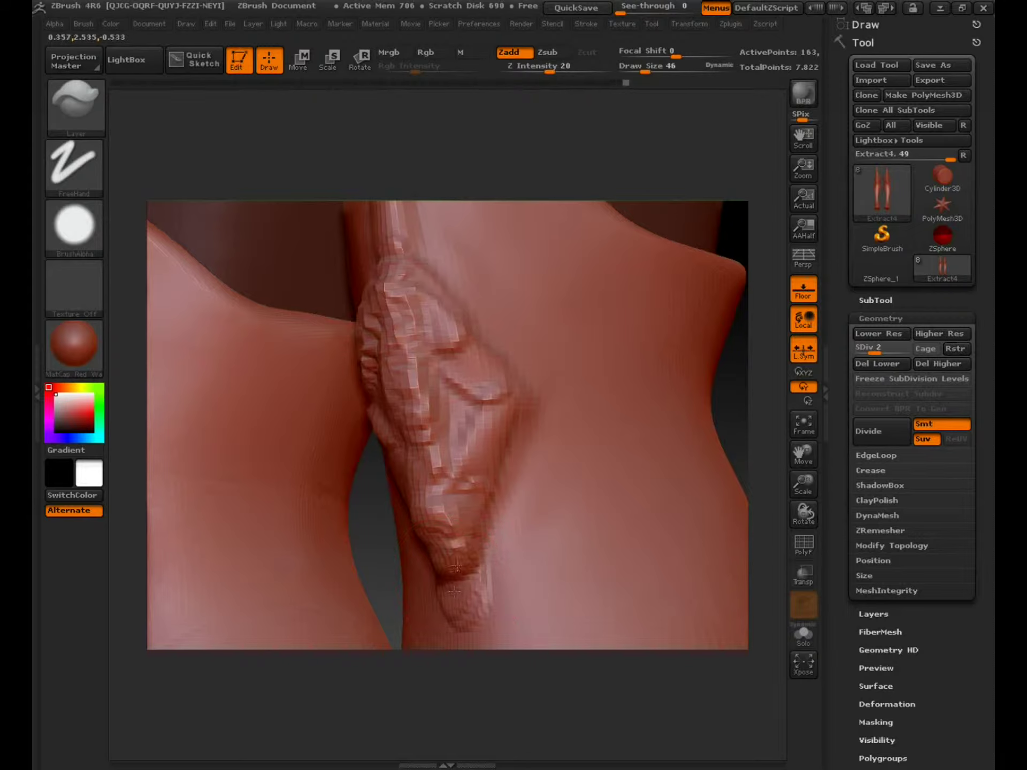
left_click_drag(762, 432, 518, 478)
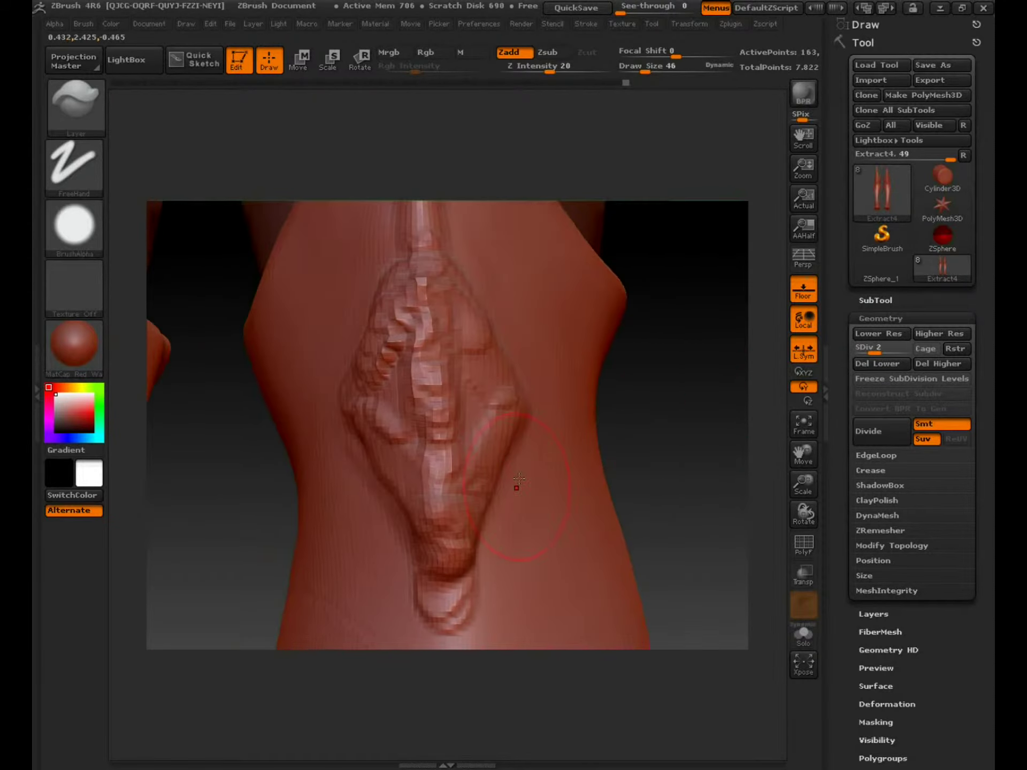
mouse_move(447, 571)
left_mouse_down()
mouse_move(438, 563)
mouse_move(449, 572)
left_mouse_up()
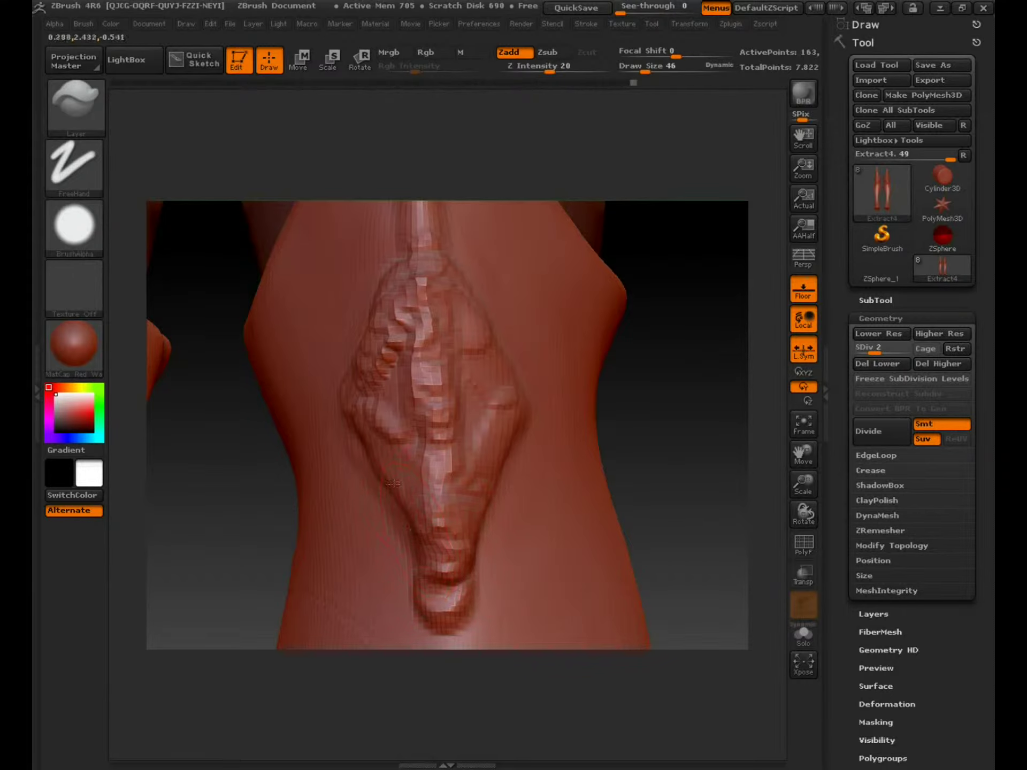
left_click_drag(393, 483, 427, 557)
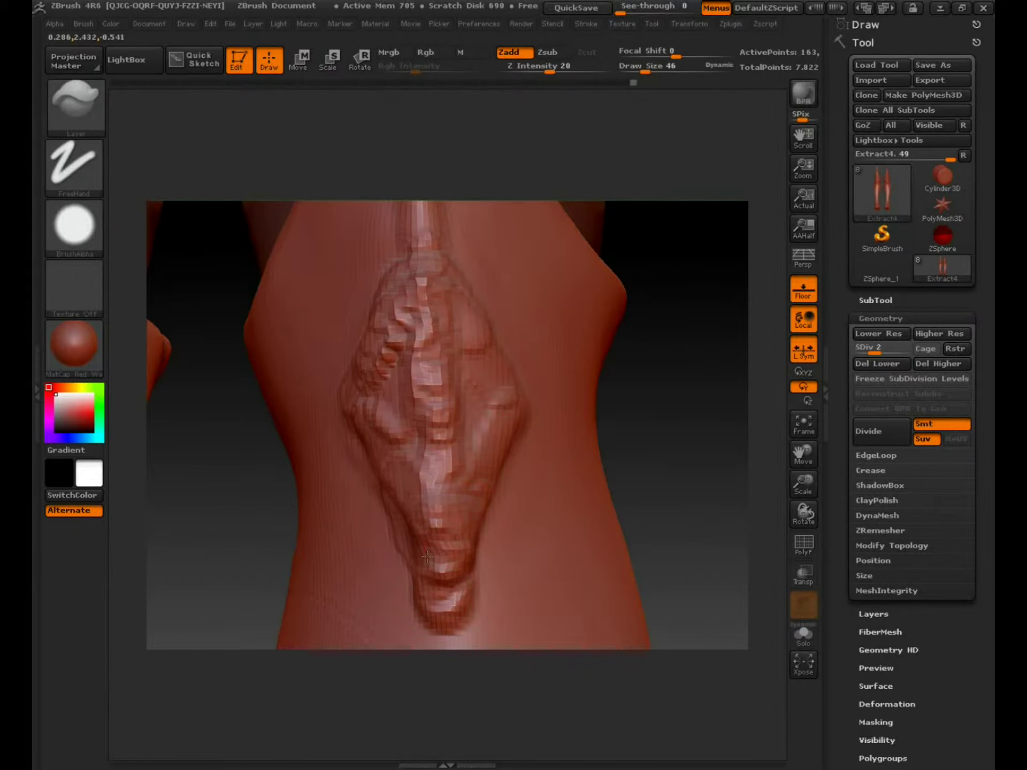
With the Standard brush at Draw Size 27, smooth the lumpy knee-plate patch
left_click(99, 113)
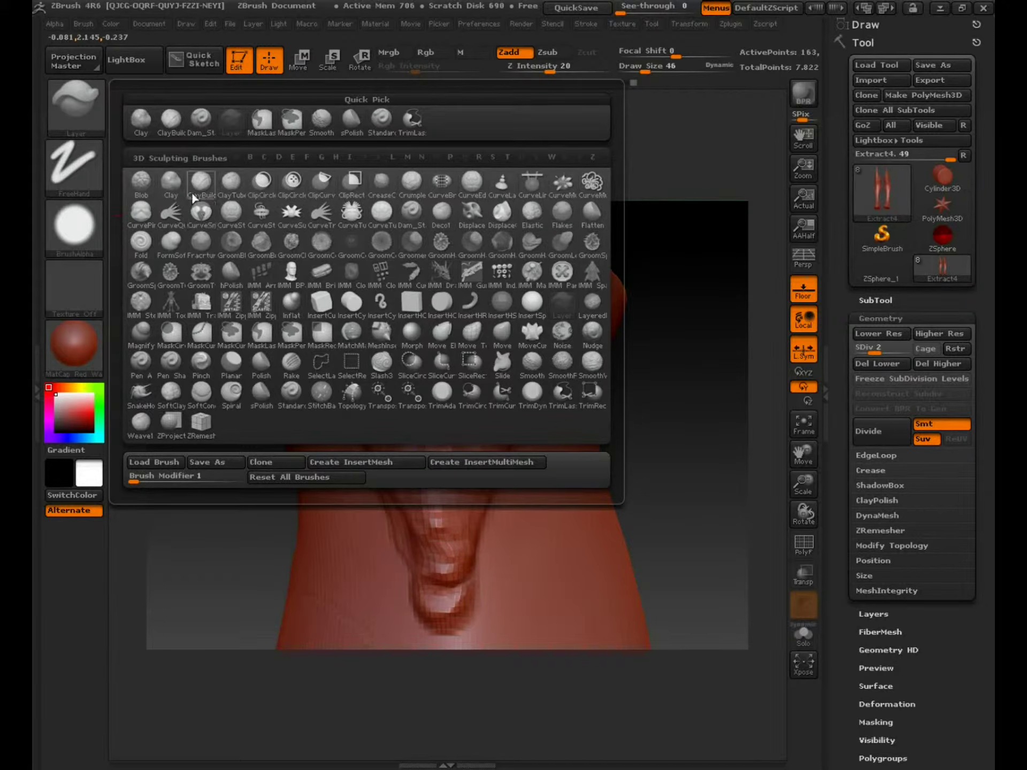
left_click(385, 123)
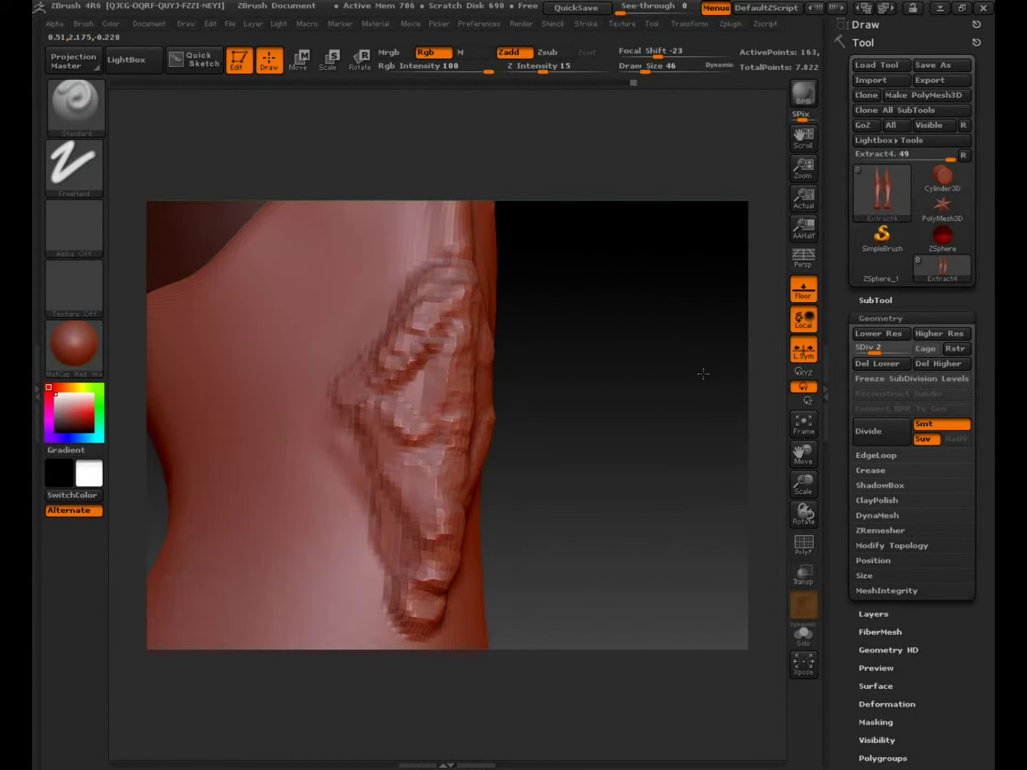
left_click_drag(451, 317, 408, 348, "shift")
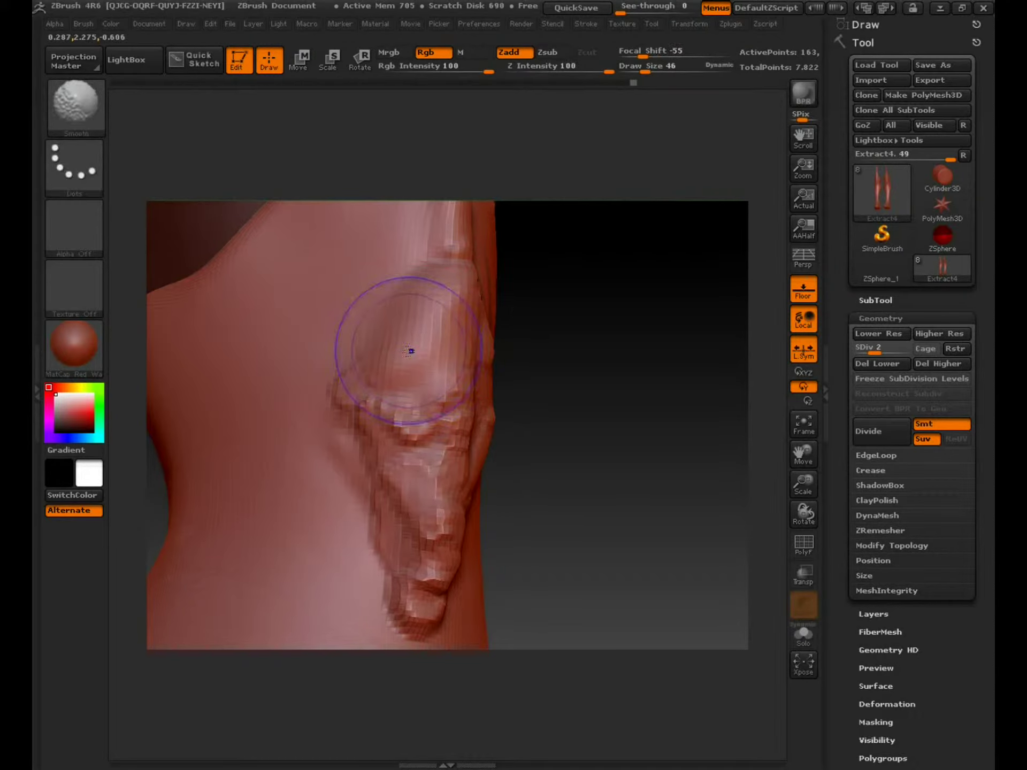
left_click_drag(657, 75, 639, 72)
key("shift")
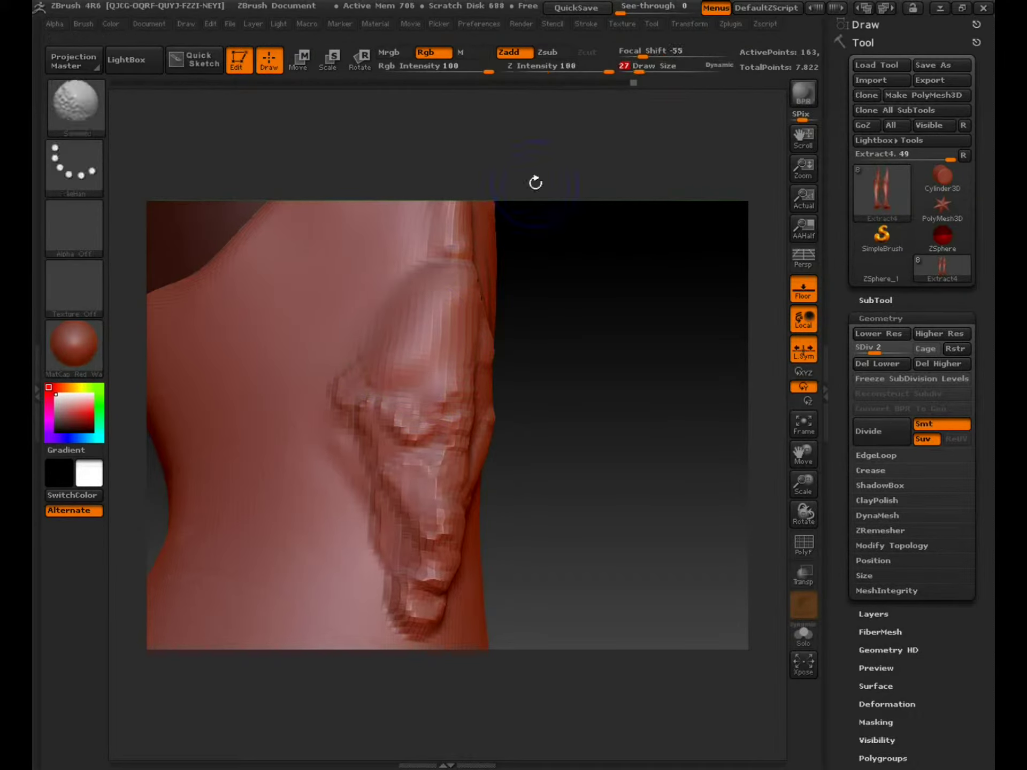
left_click_drag(374, 397, 391, 417, "shift")
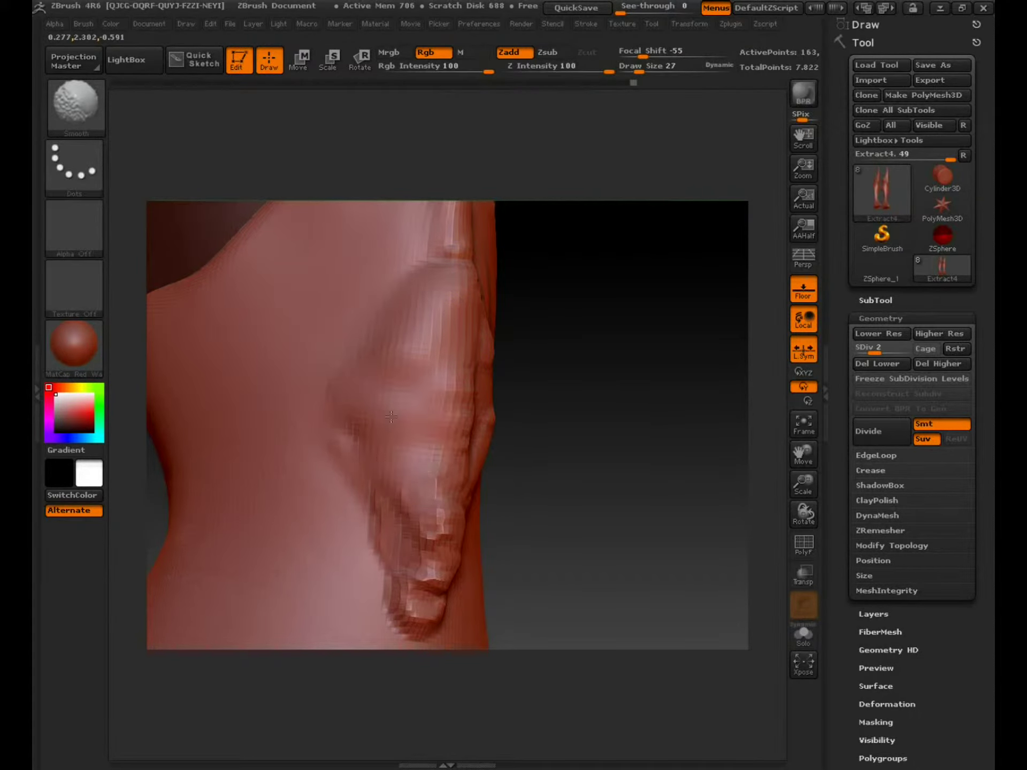
left_click_drag(389, 474, 362, 535, "shift")
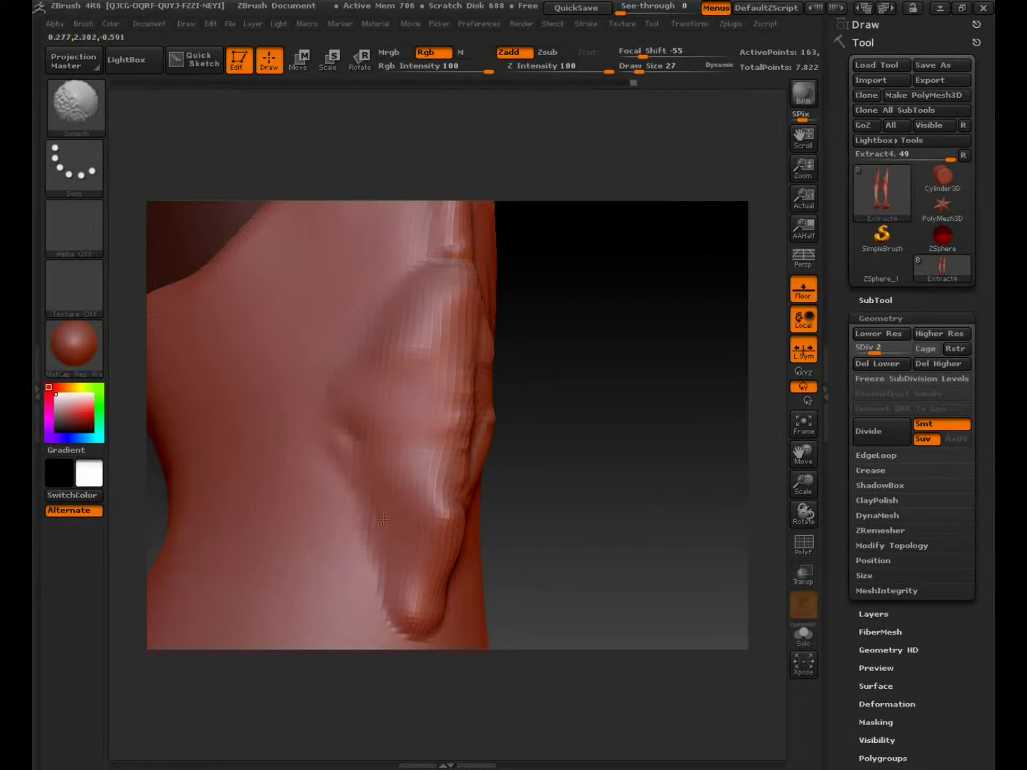
Smooth the knee's central ridge from a frontal view, then raise the mesh to SDiv 3
mouse_move(615, 480)
left_mouse_down()
mouse_move(500, 424)
mouse_move(490, 342)
mouse_move(441, 288)
mouse_move(471, 427)
mouse_move(518, 466)
left_mouse_up()
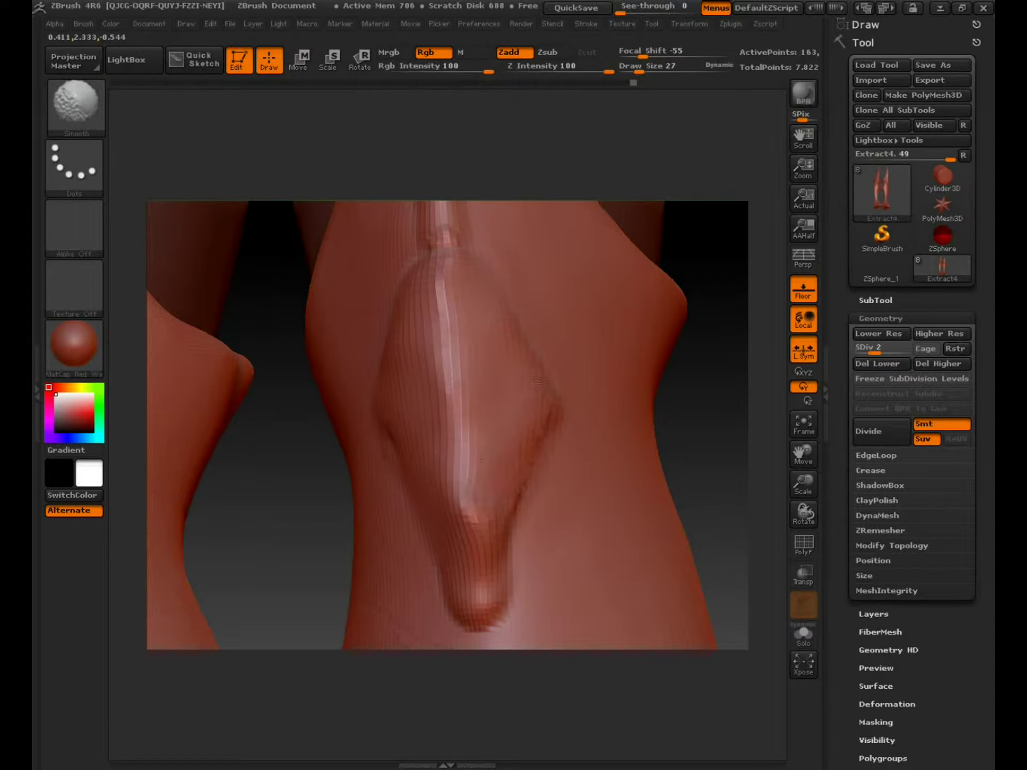
mouse_move(465, 497)
left_mouse_down("shift")
mouse_move(487, 585)
mouse_move(455, 508)
left_mouse_up("shift")
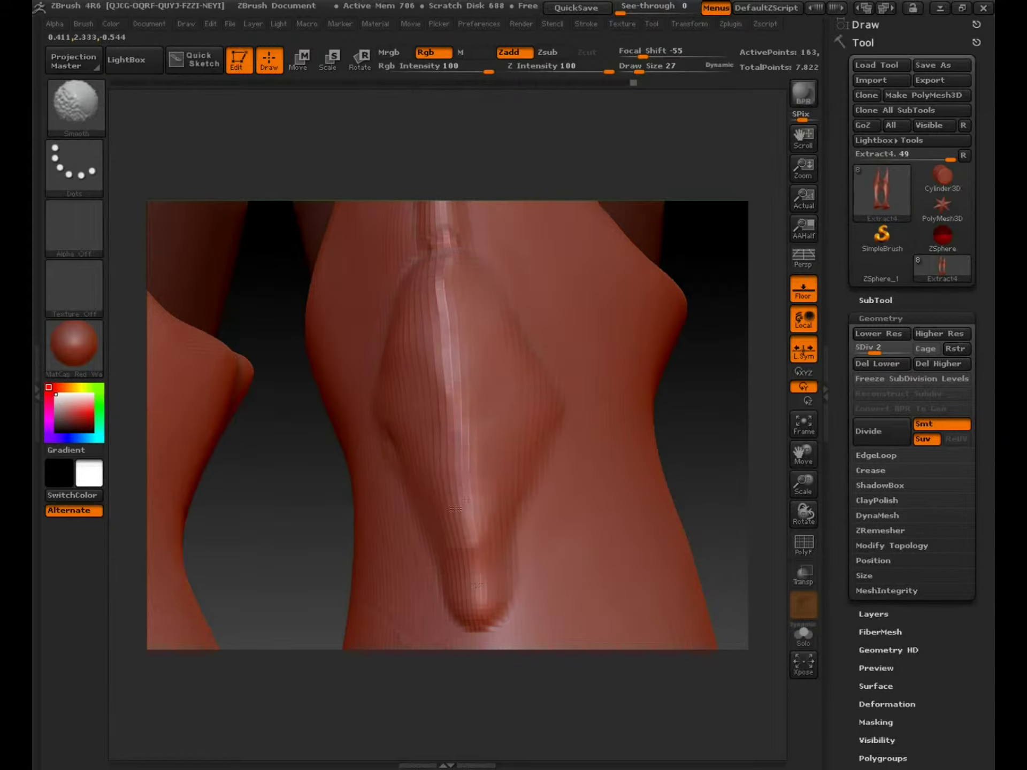
left_click_drag(705, 417, 736, 429)
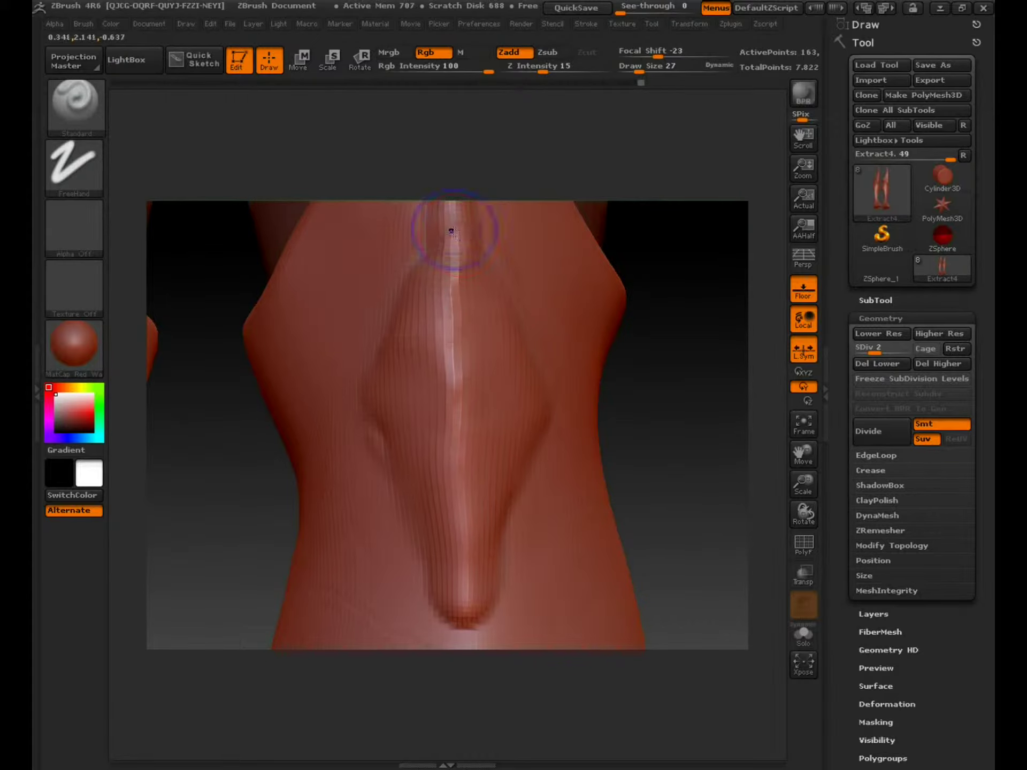
key("shift")
left_click_drag(451, 396, 458, 316, "shift")
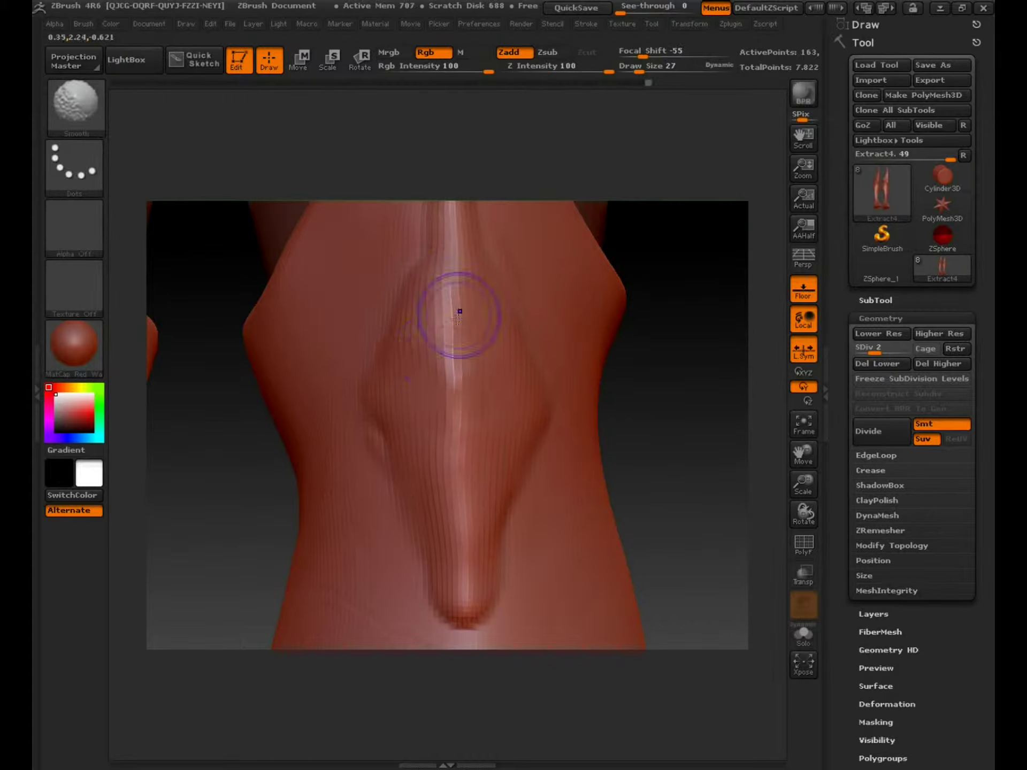
left_click_drag(873, 353, 889, 354)
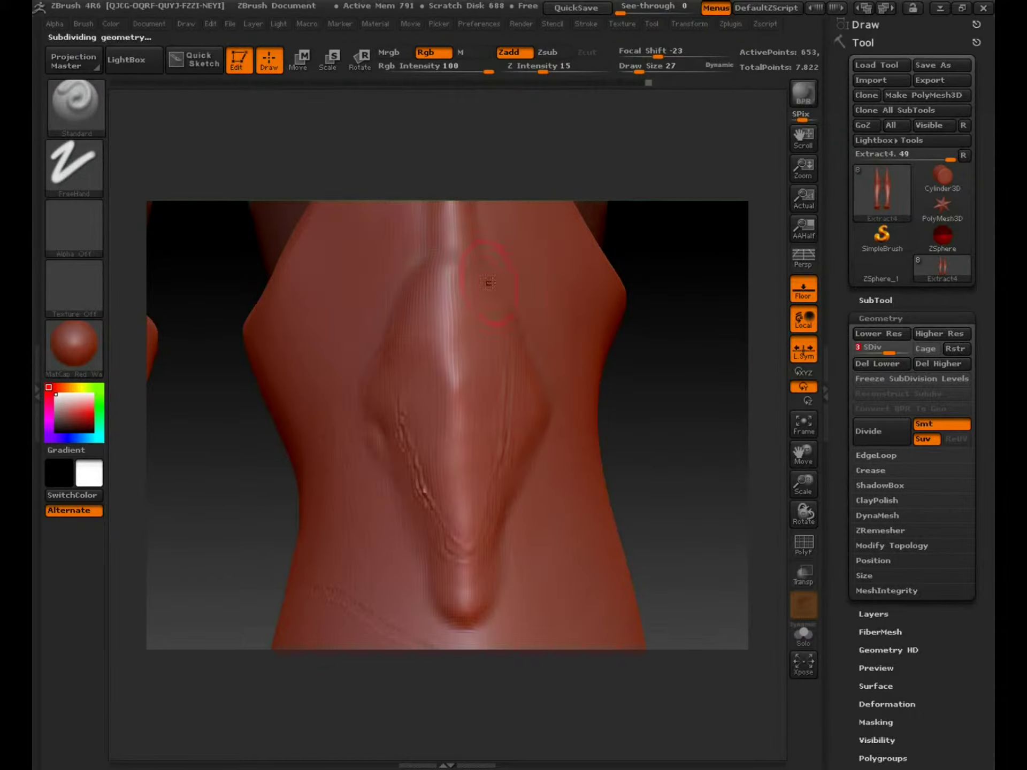
Dent the knee ridge and smooth the rough specks along the plate's crease
left_click_drag(476, 266, 442, 264)
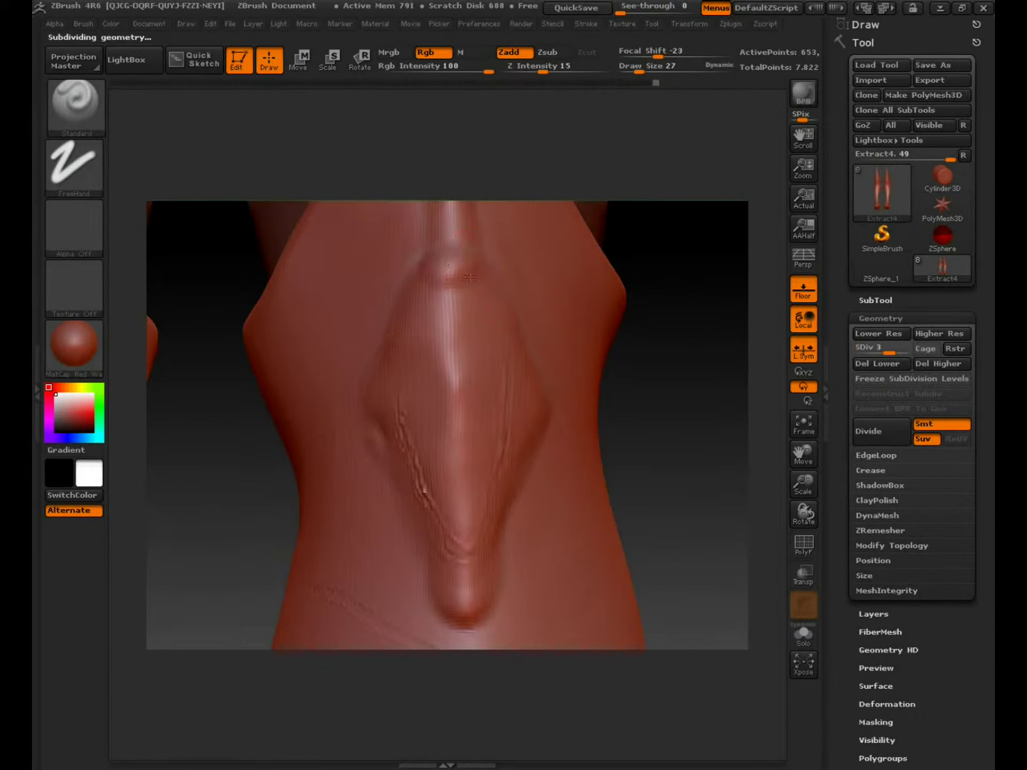
left_click_drag(421, 304, 415, 311)
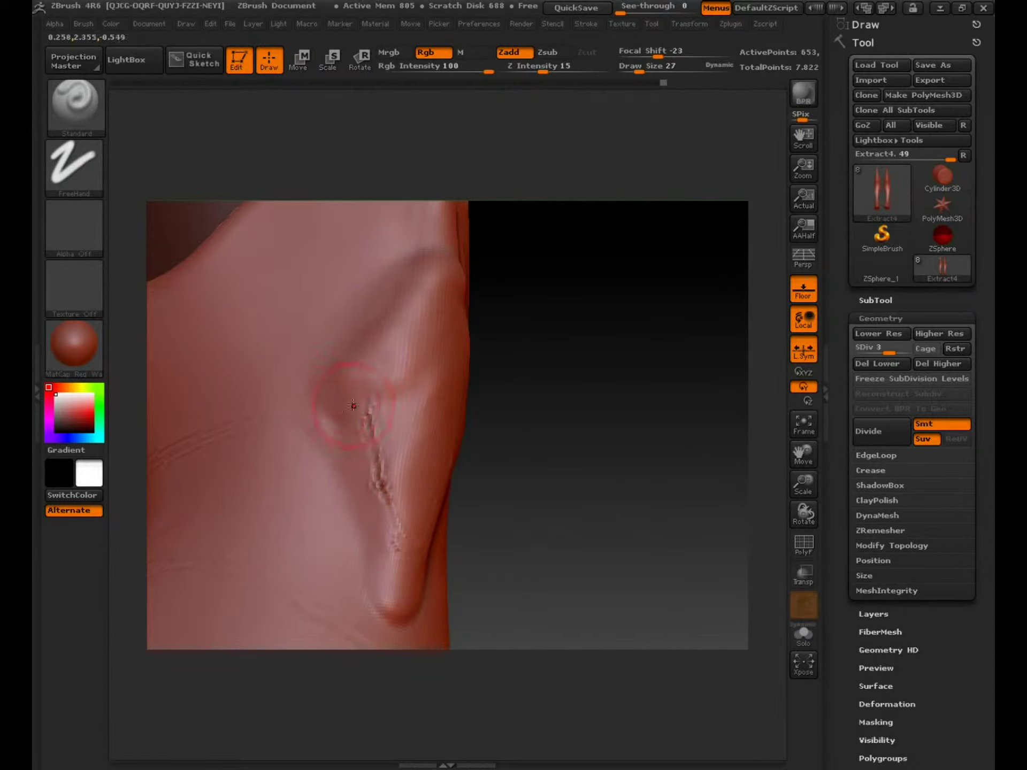
left_click_drag(369, 412, 380, 500)
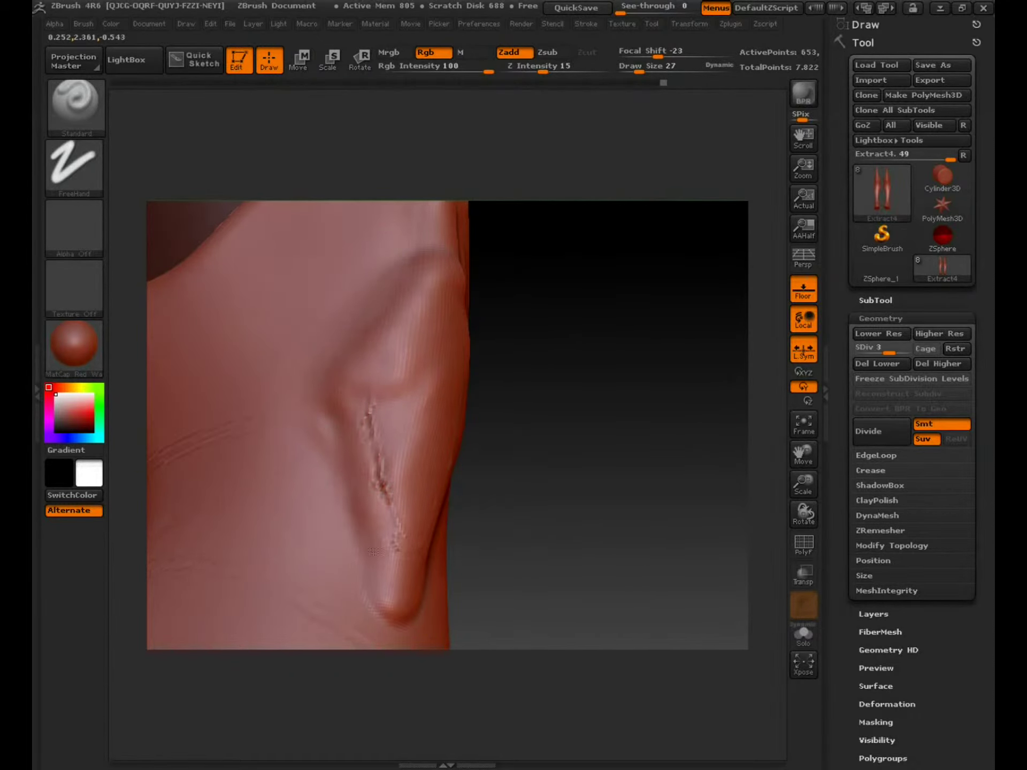
left_click_drag(376, 424, 388, 512, "shift")
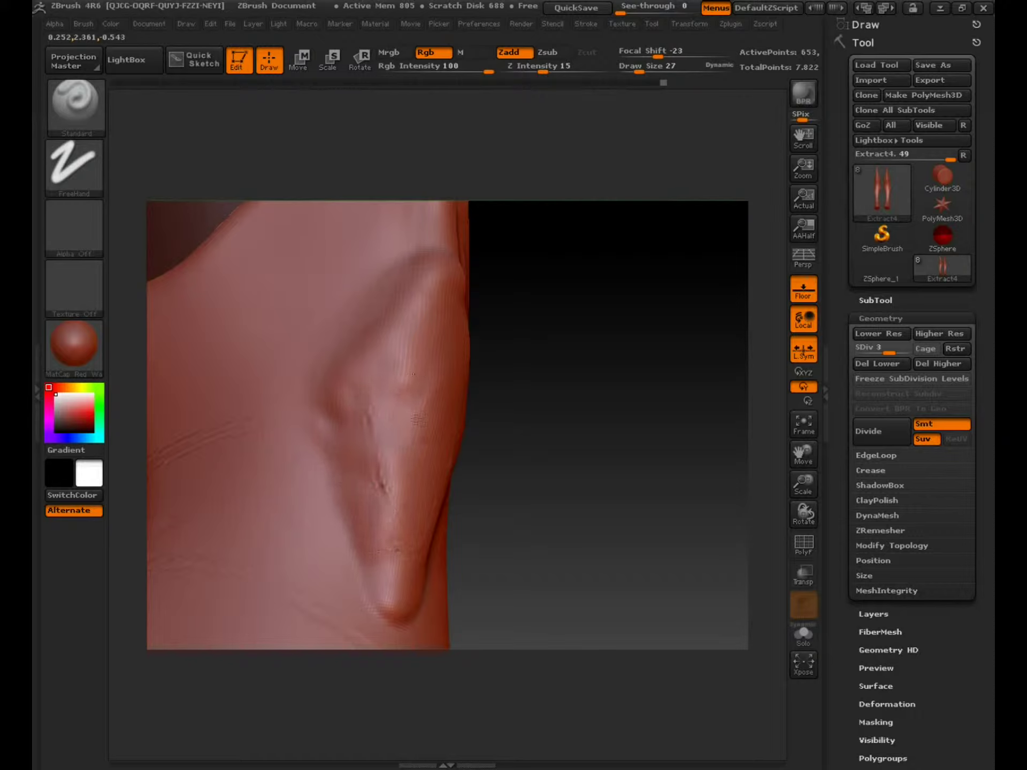
left_click_drag(380, 500, 383, 572, "shift")
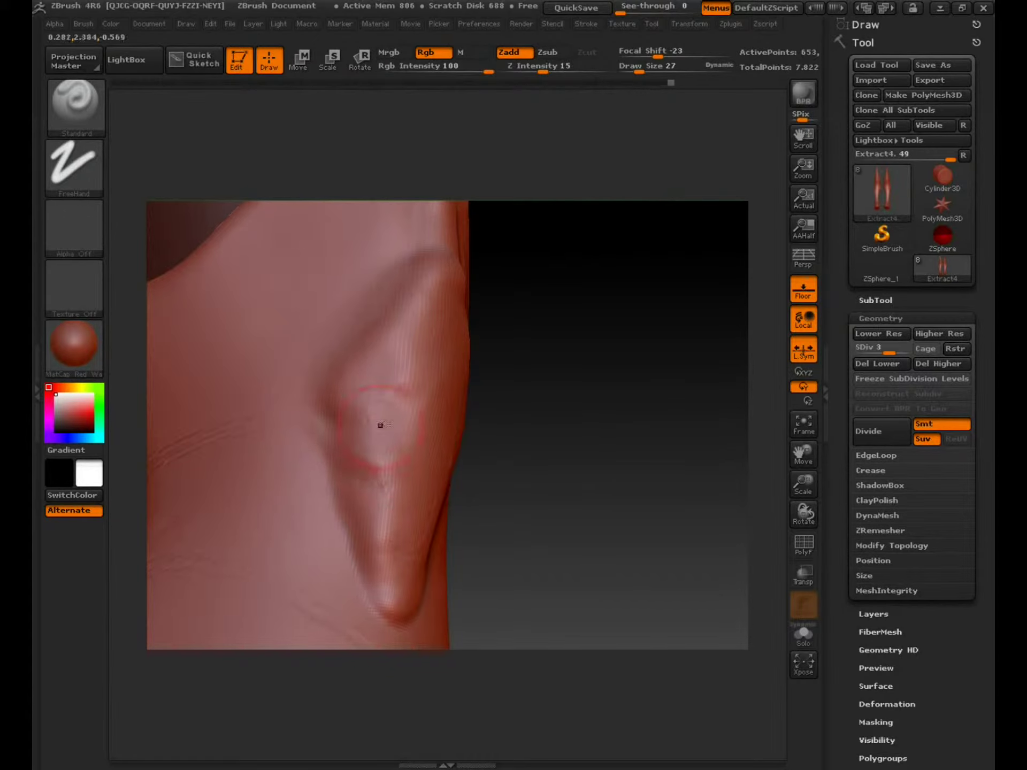
key("shift")
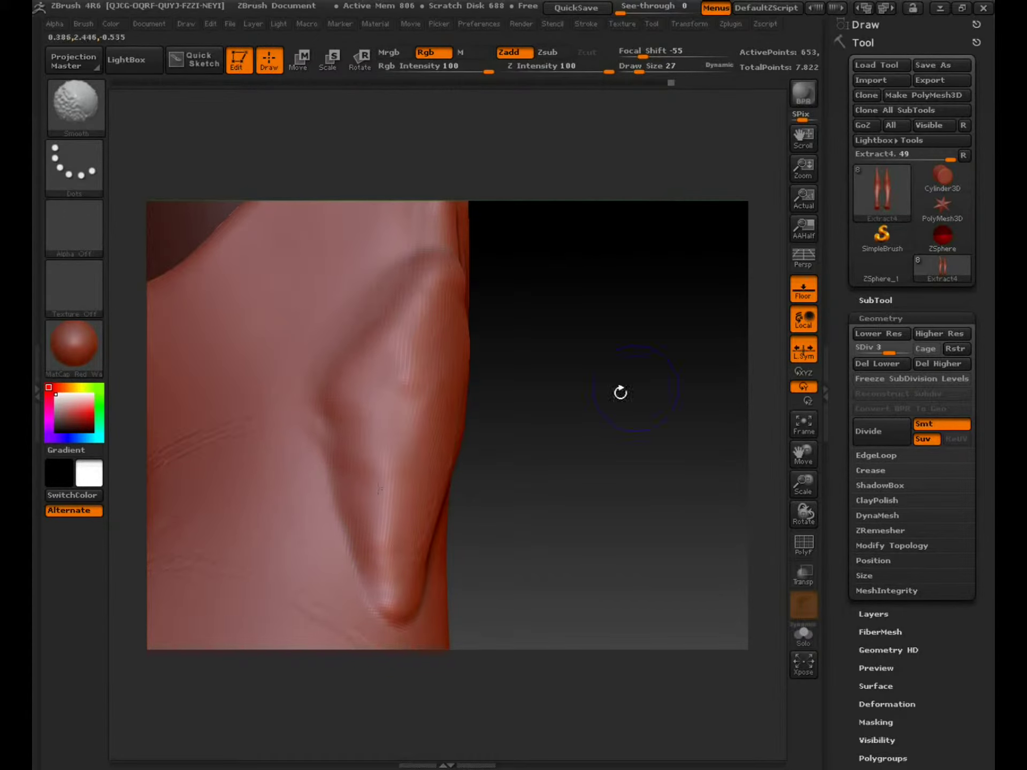
Smooth the bump on the knee ridge, then frame the knee plate front-on
left_click_drag(619, 392, 706, 390)
mouse_move(669, 350)
left_mouse_down()
mouse_move(676, 403)
mouse_move(704, 383)
left_mouse_up()
left_click_drag(564, 378, 688, 408)
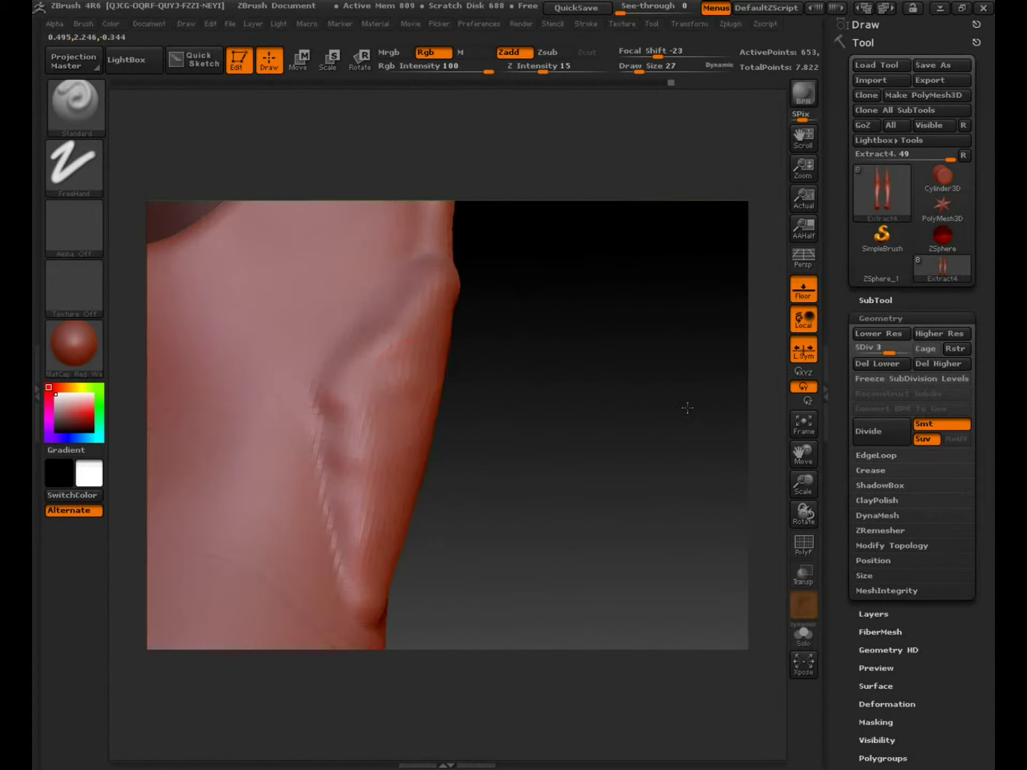
left_click_drag(338, 416, 323, 401, "shift")
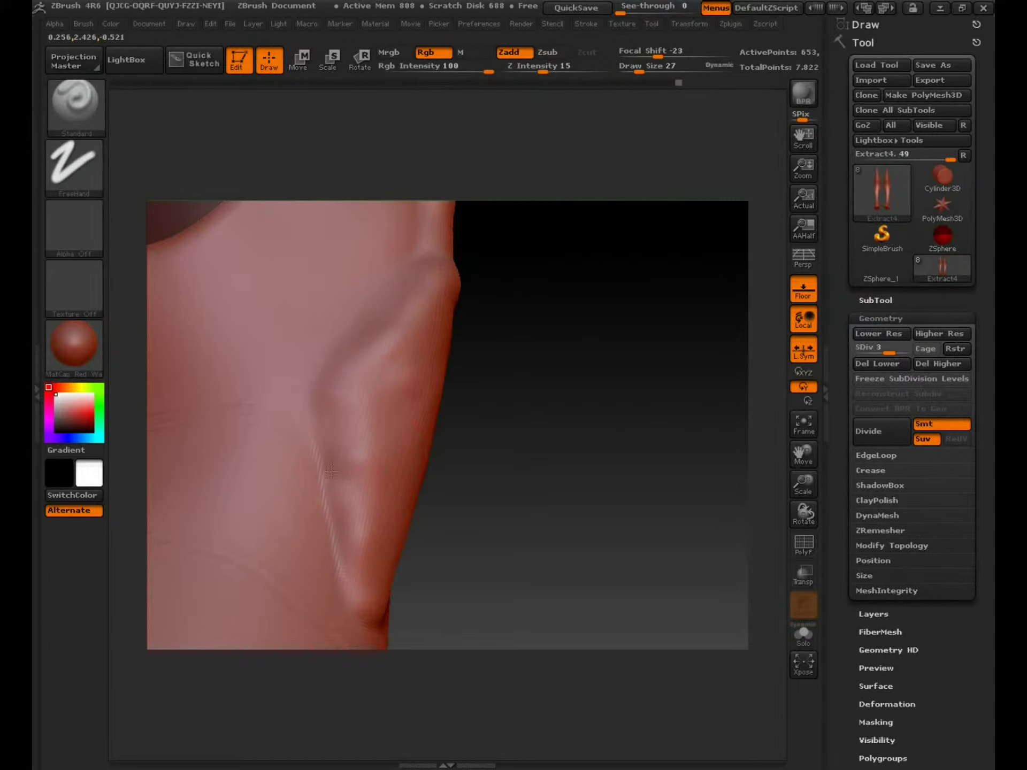
key("1")
left_click_drag(351, 482, 382, 544, "shift")
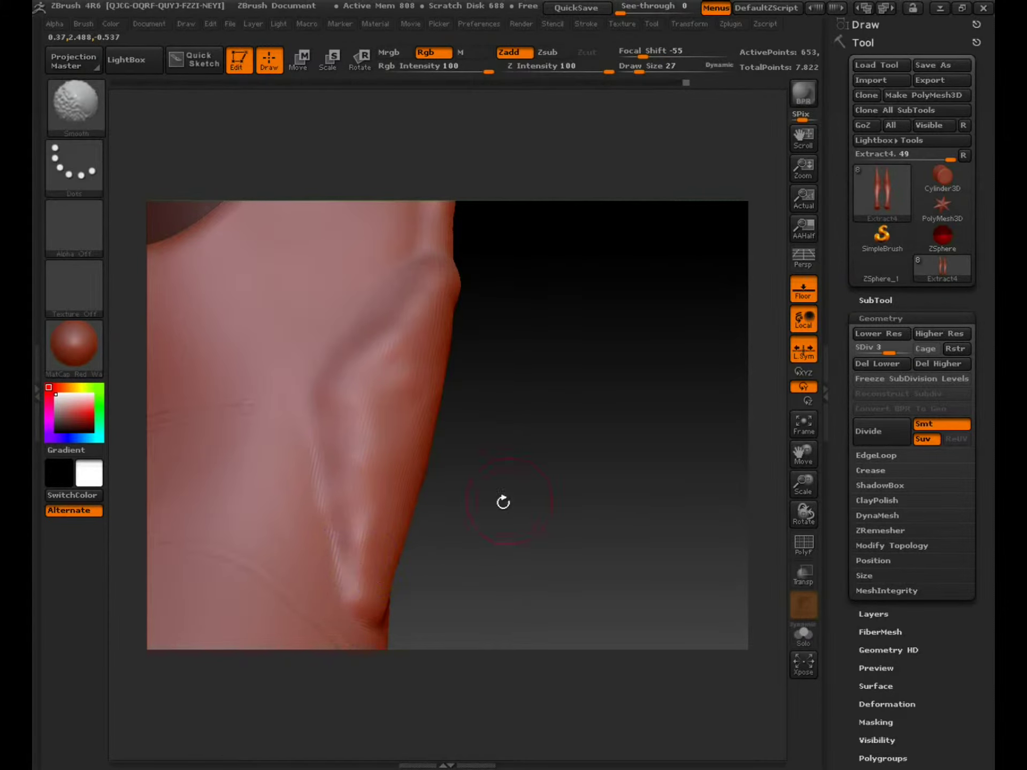
left_click_drag(502, 499, 650, 438, "shift")
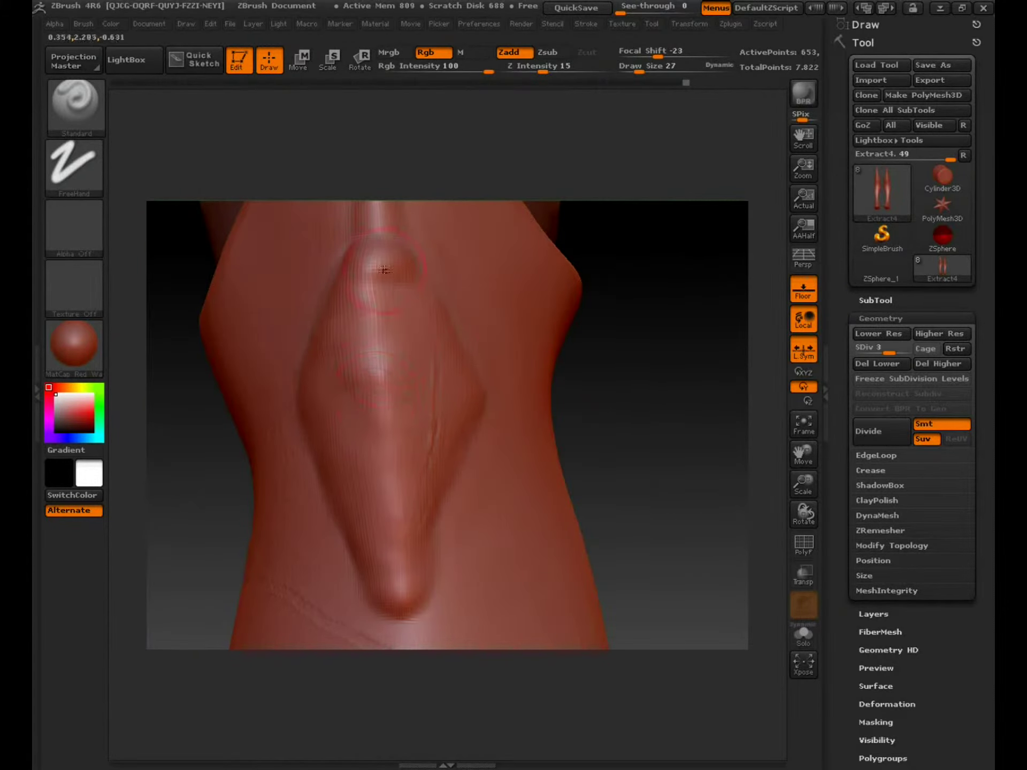
key("f")
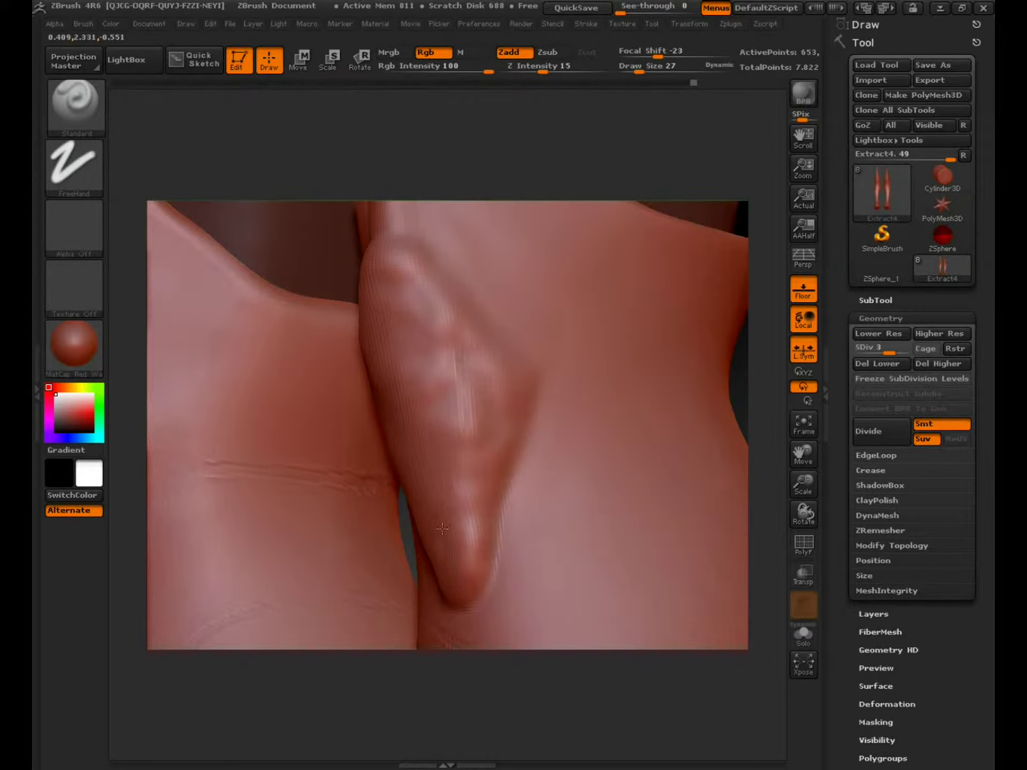
Smooth the knee plate surface, then zoom out to a front view of both knee plates
left_click_drag(484, 415, 476, 384, "shift")
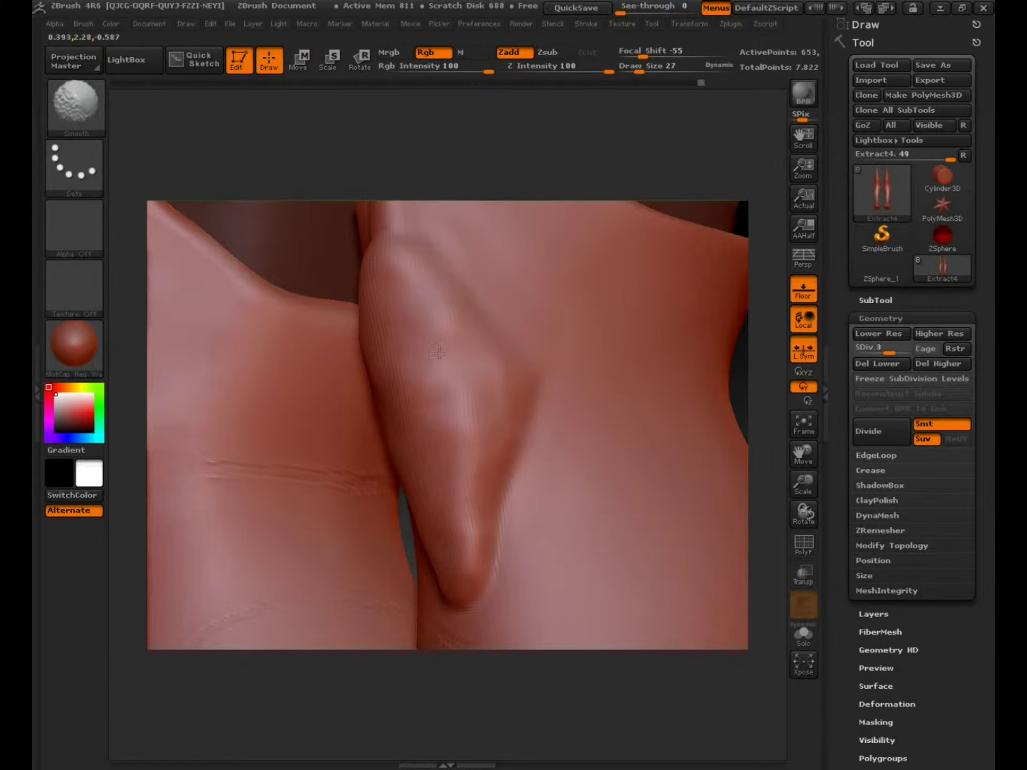
mouse_move(804, 484)
left_mouse_down()
mouse_move(705, 383)
mouse_move(741, 397)
left_mouse_up()
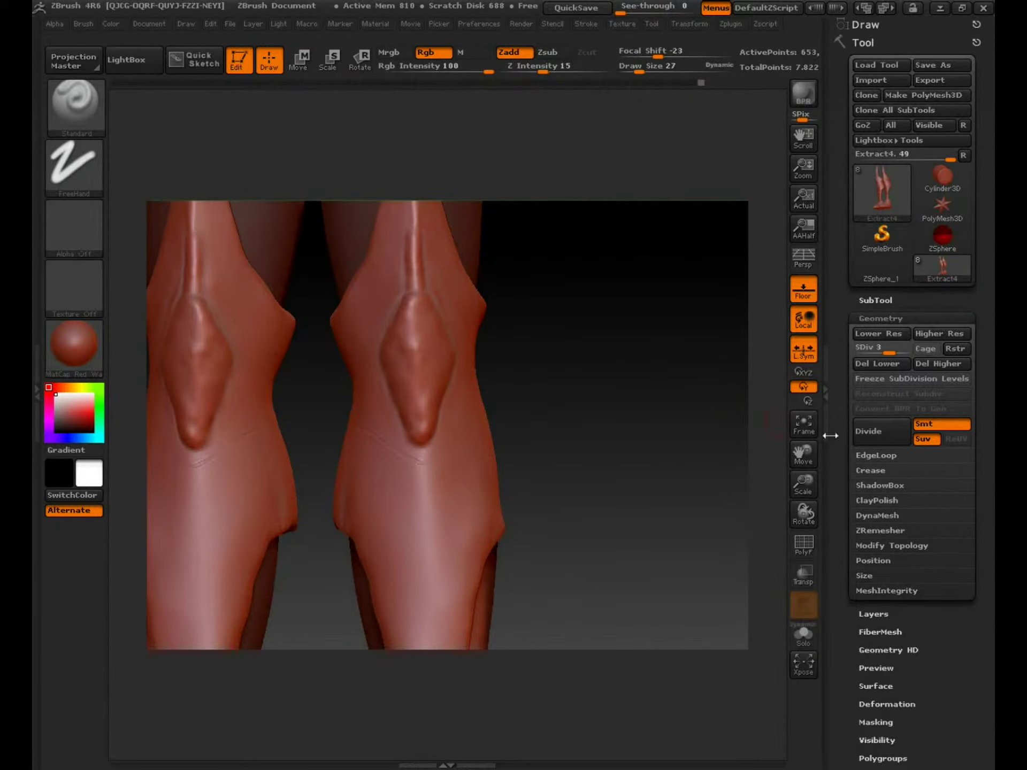
left_click_drag(648, 299, 636, 426)
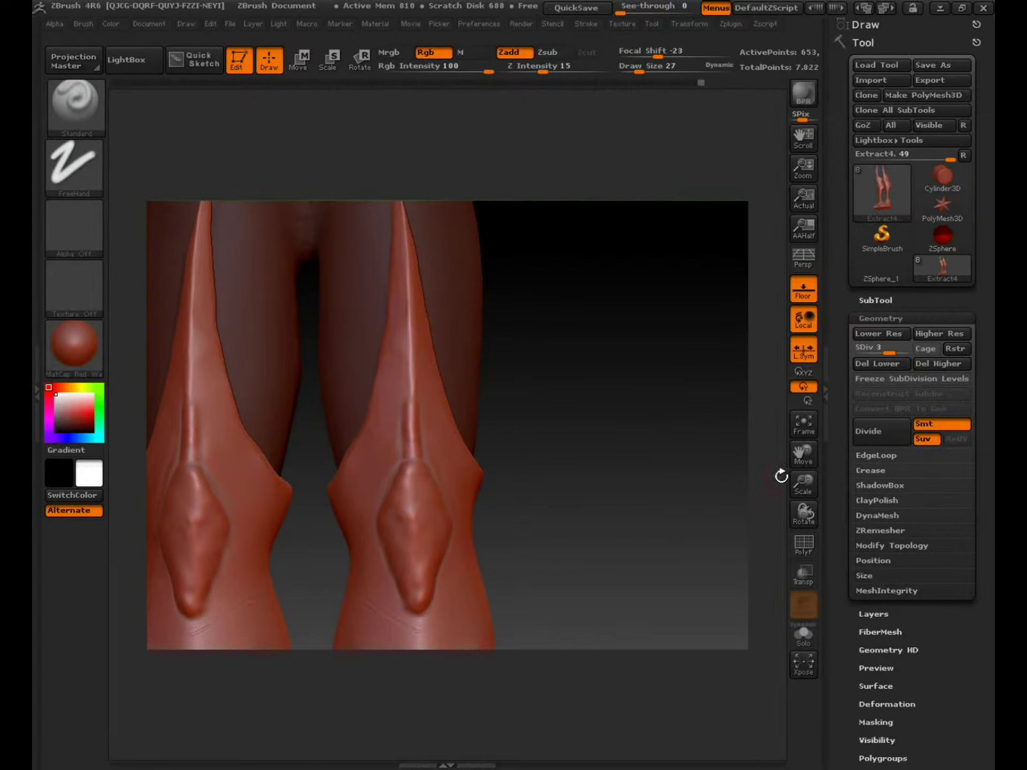
left_click_drag(697, 465, 705, 470, "shift")
left_click_drag(805, 486, 809, 452)
mouse_move(697, 452)
left_mouse_down()
mouse_move(596, 474)
mouse_move(652, 471)
mouse_move(590, 486)
left_mouse_up()
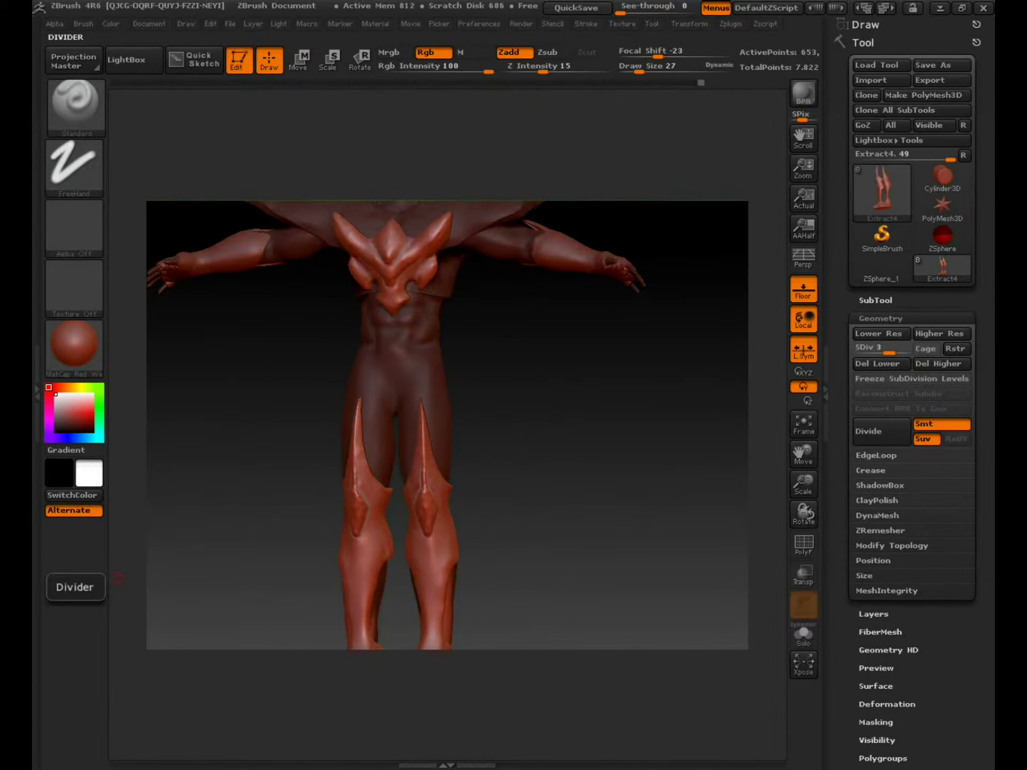
left_click_drag(191, 63, 737, 149)
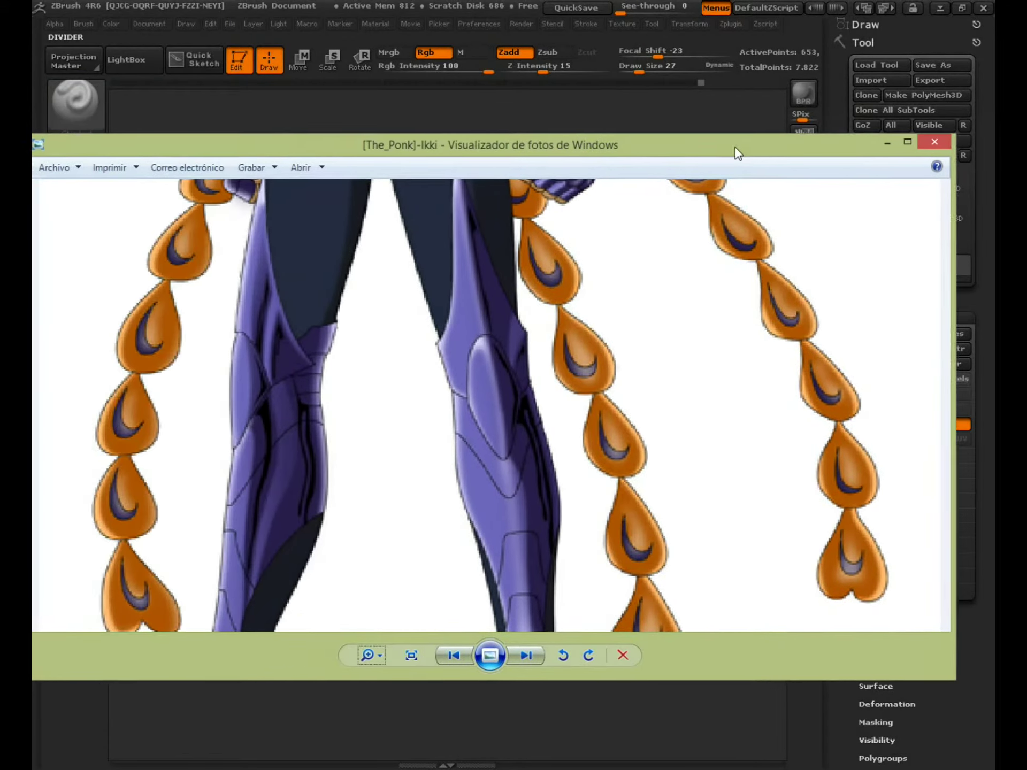
left_click_drag(737, 149, 737, 150)
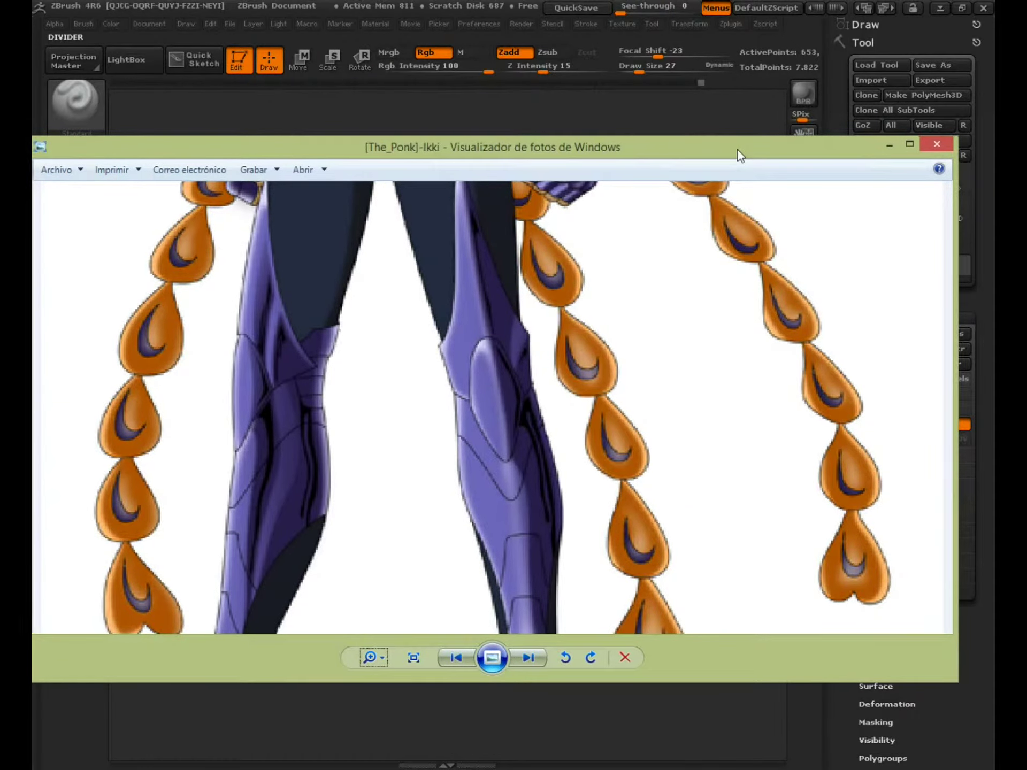
mouse_move(736, 149)
left_mouse_down()
mouse_move(211, 109)
mouse_move(33, 107)
left_mouse_up()
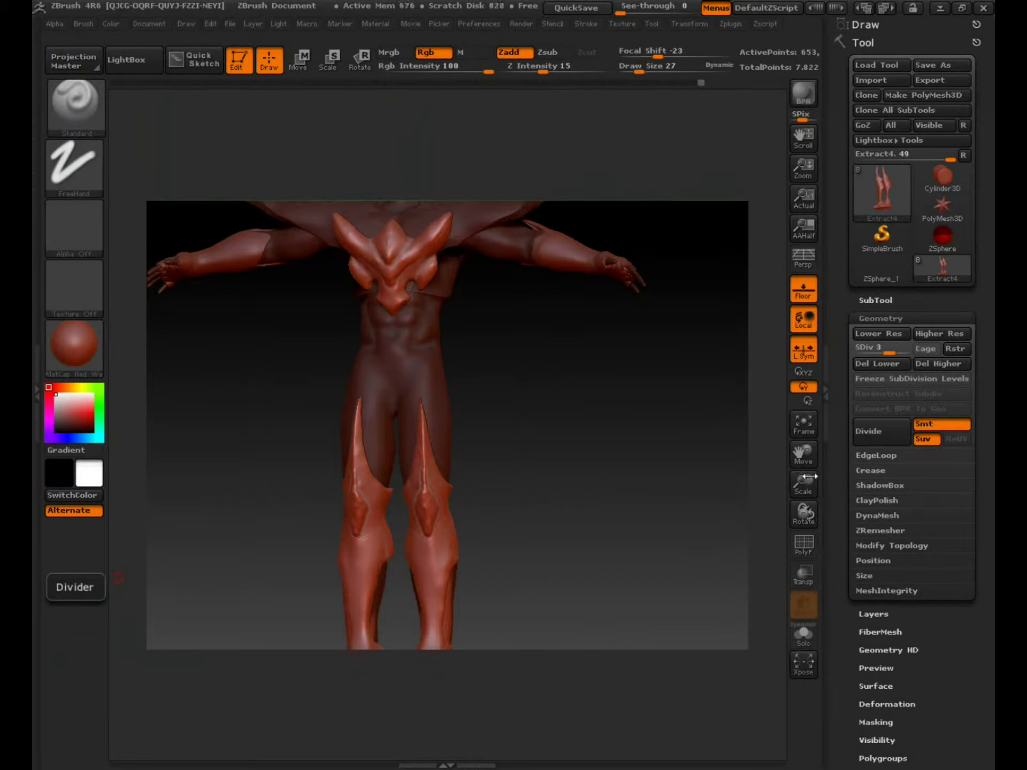
Zoom in on one knee and lightly smooth where the plate blends into the leg
left_click_drag(803, 484, 827, 437)
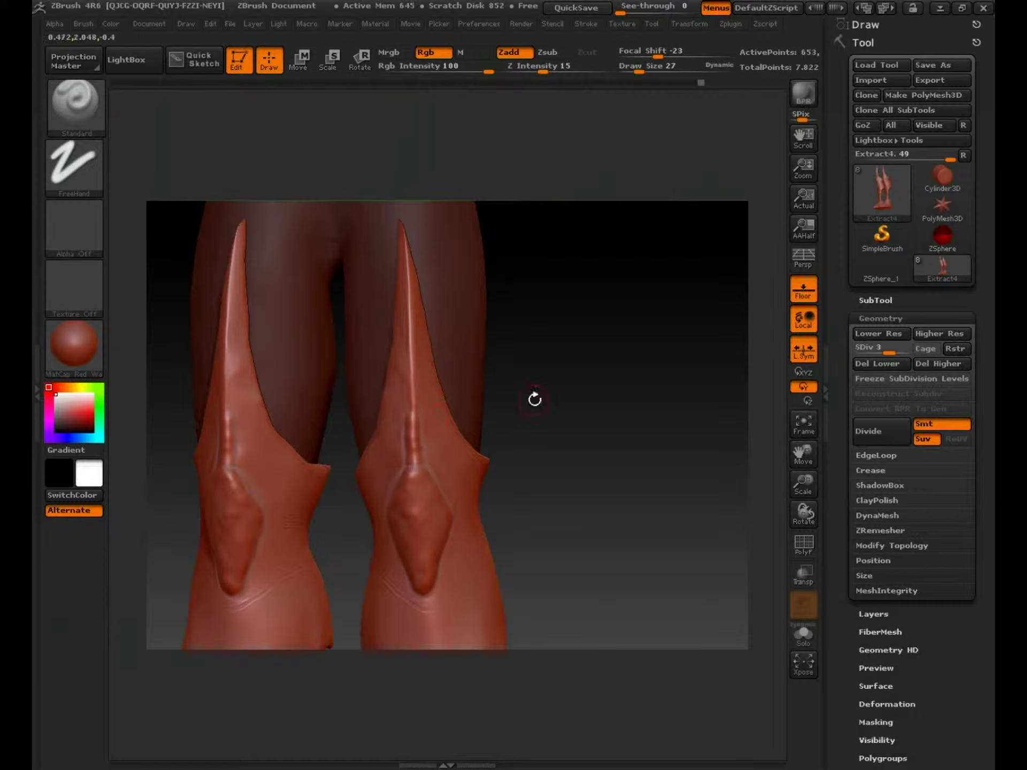
left_click_drag(803, 484, 830, 550)
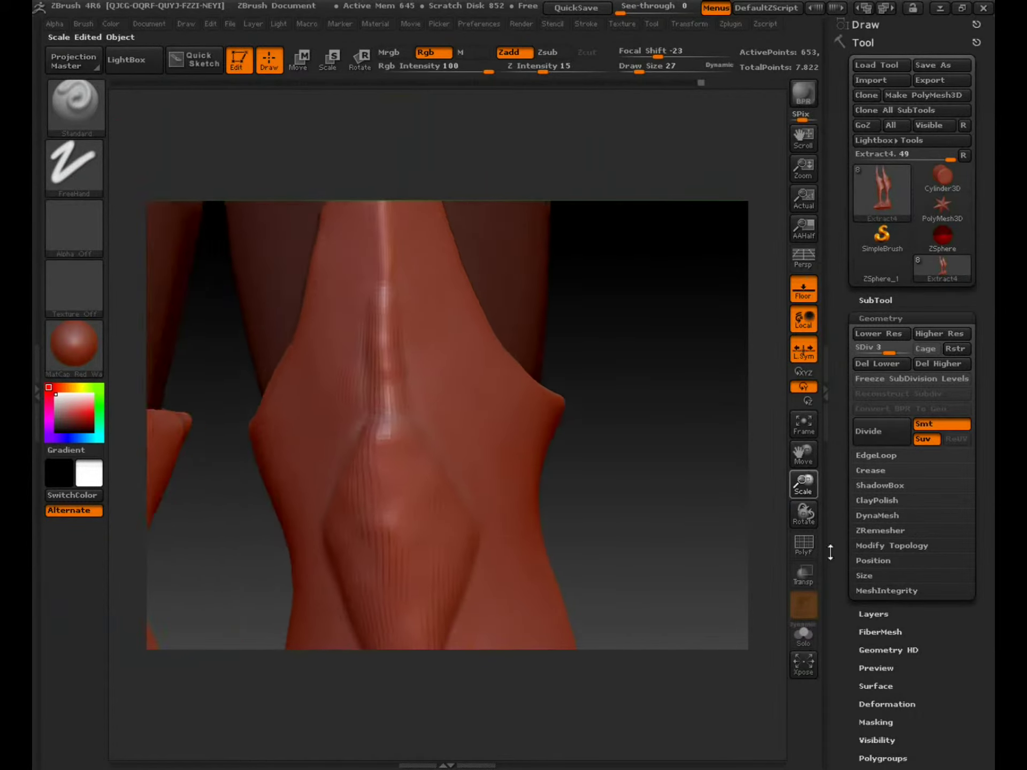
left_click_drag(804, 452, 808, 454)
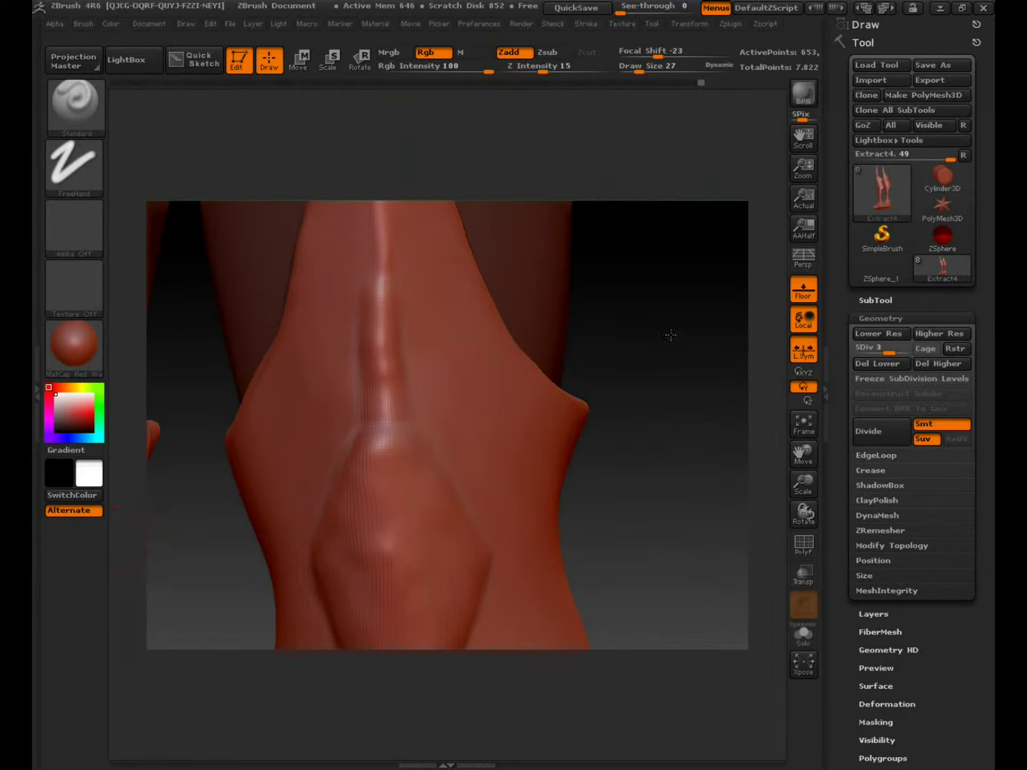
left_click_drag(676, 327, 699, 313)
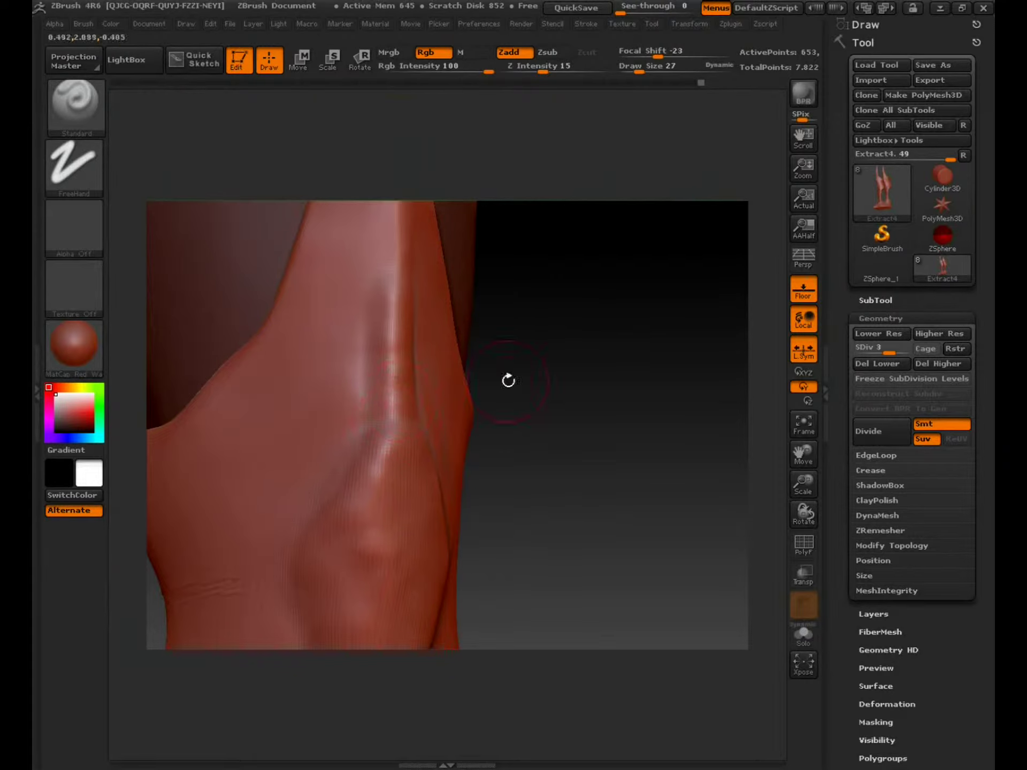
left_click_drag(441, 468, 391, 452, "shift")
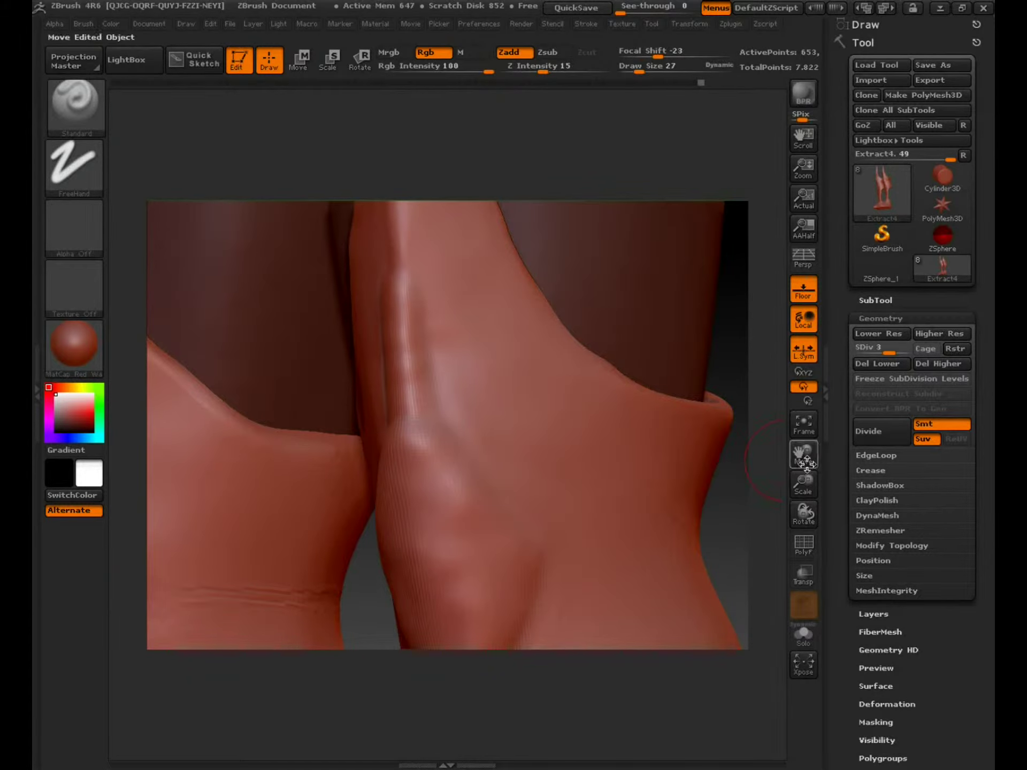
mouse_move(782, 466)
left_mouse_down()
mouse_move(775, 474)
mouse_move(848, 465)
mouse_move(820, 410)
left_mouse_up()
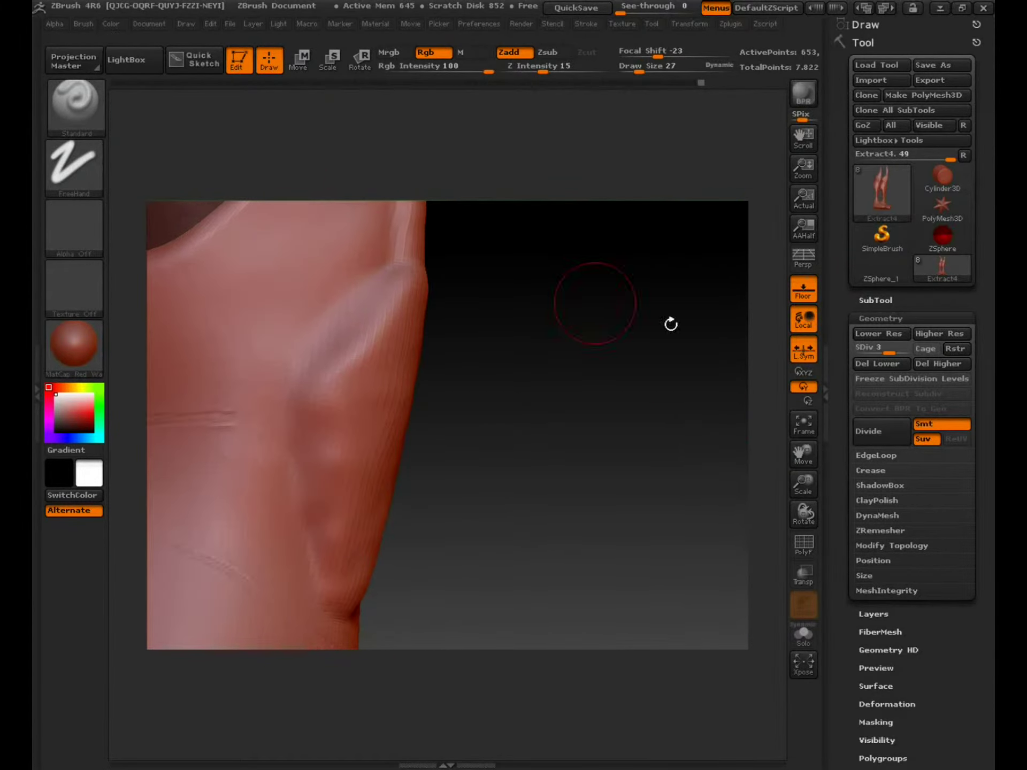
Switch to the Dam_Standard brush and subdivide the legs to SDiv 4
left_click(98, 102)
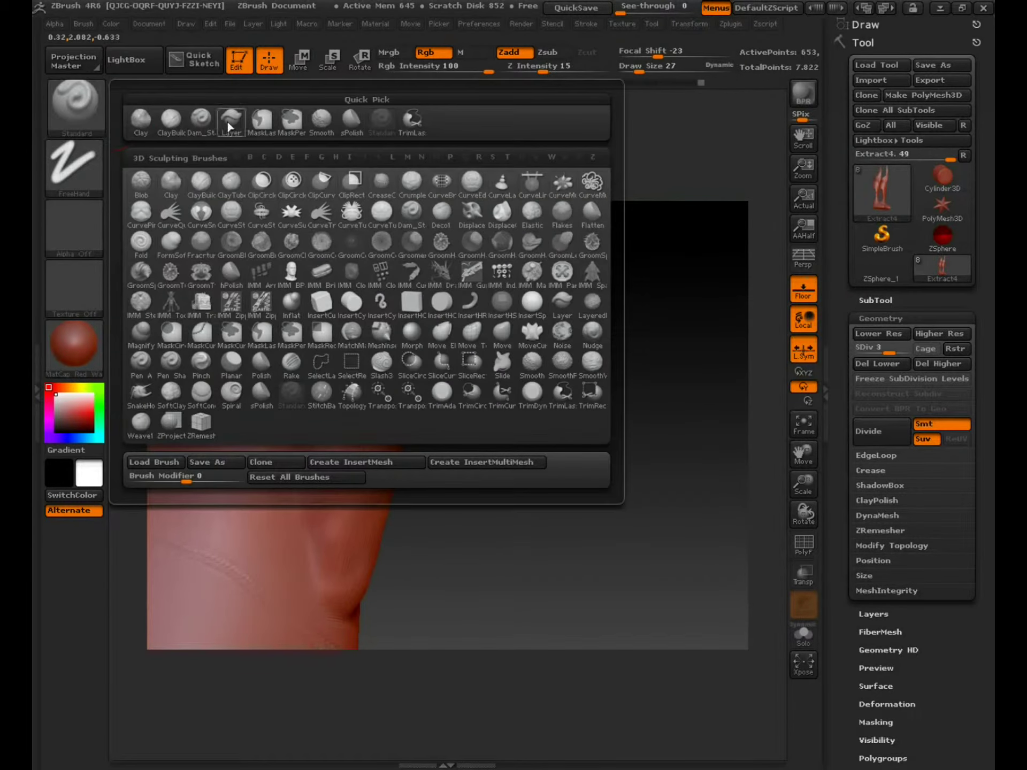
left_click(195, 131)
left_click_drag(891, 353, 913, 365)
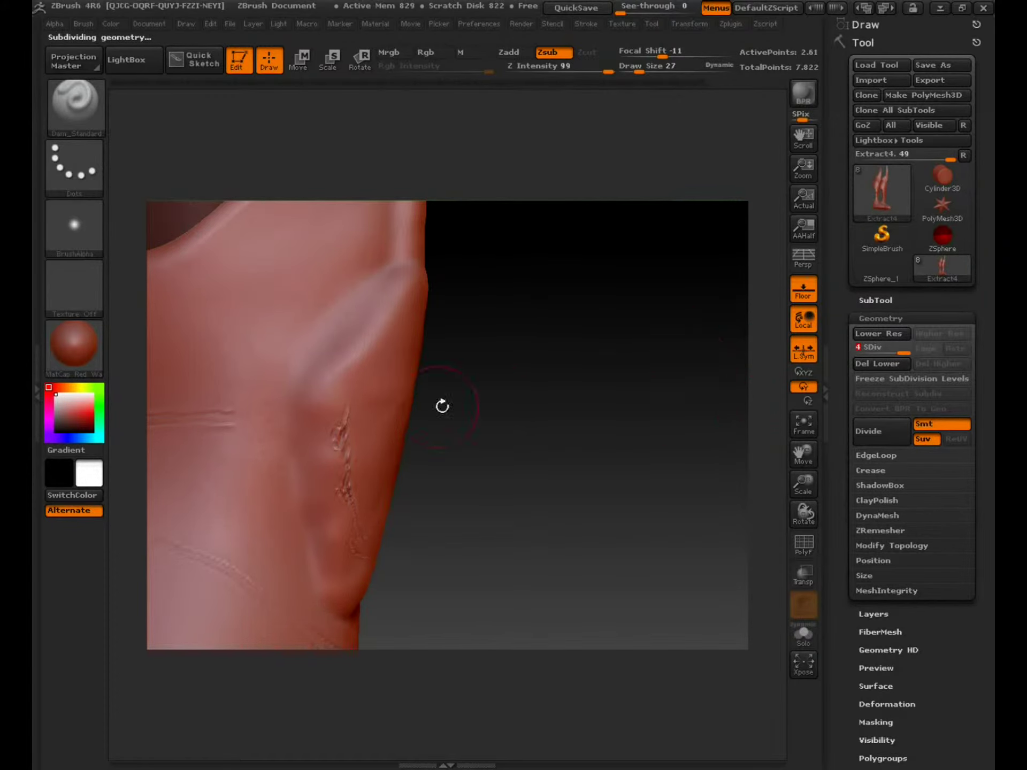
Smooth stray scratches on the knee plate and test a groove across it
key("shift")
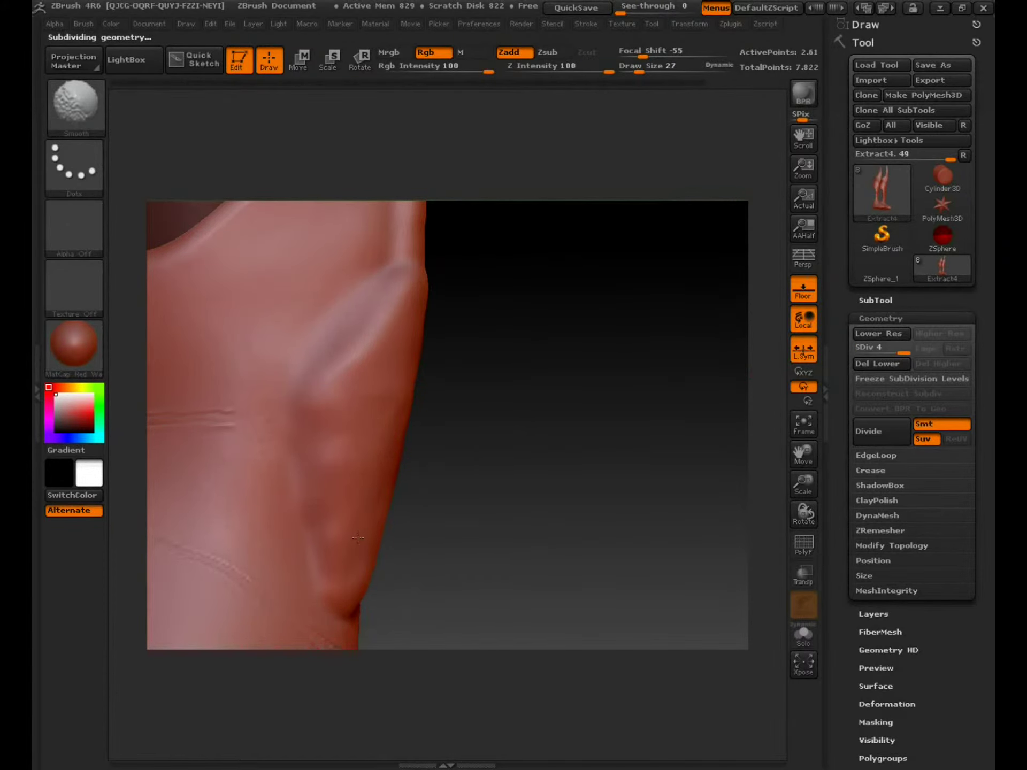
key("shift")
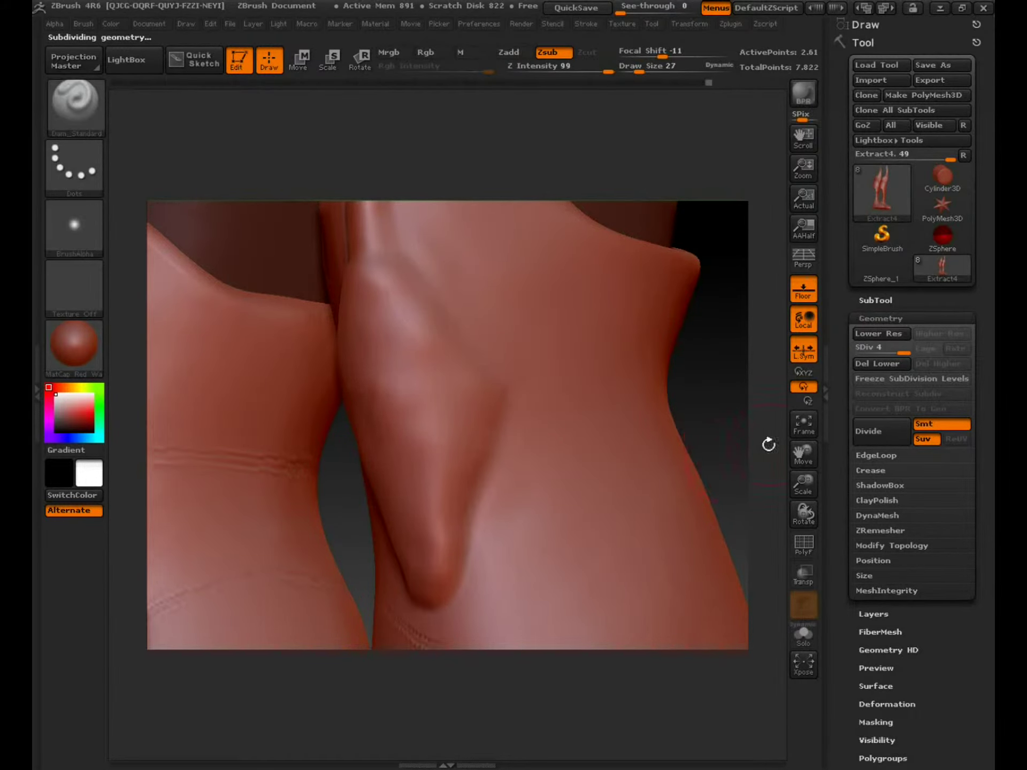
mouse_move(820, 464)
left_mouse_down()
mouse_move(863, 515)
mouse_move(853, 512)
left_mouse_up()
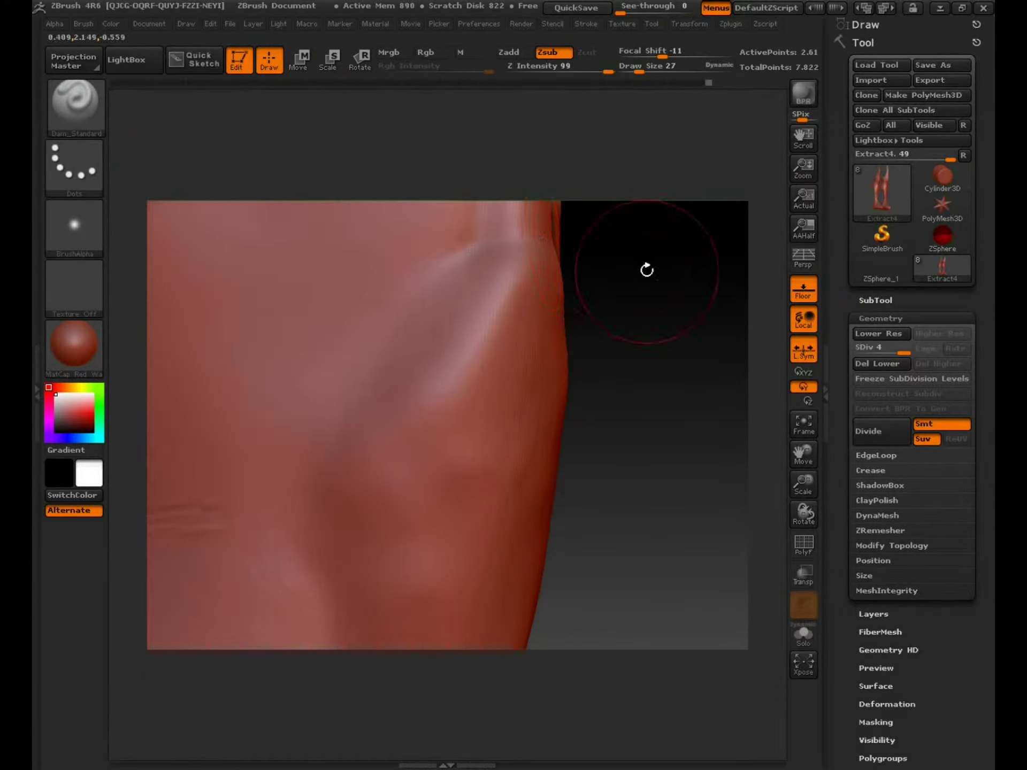
left_click_drag(649, 271, 647, 254)
left_click_drag(494, 240, 443, 237)
Undo the test groove, set brush size 12, and carve a seam from the knee top down the leg
key("ctrl+z")
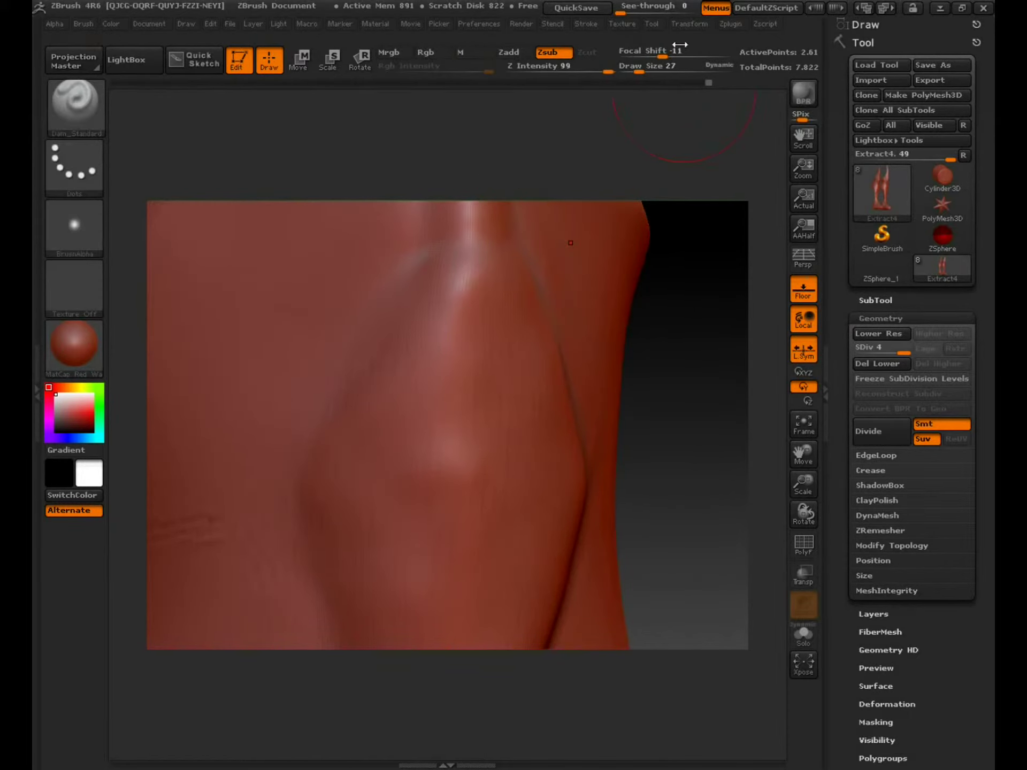
left_click_drag(655, 77, 633, 71)
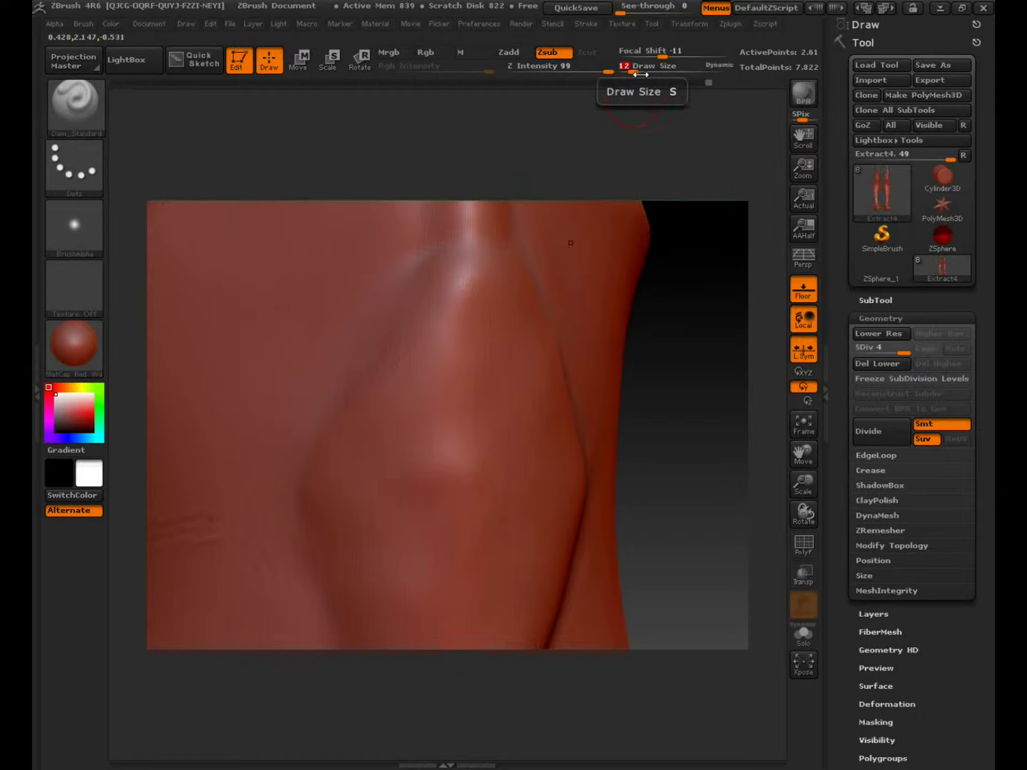
mouse_move(480, 241)
left_mouse_down()
mouse_move(422, 265)
mouse_move(397, 292)
left_mouse_up()
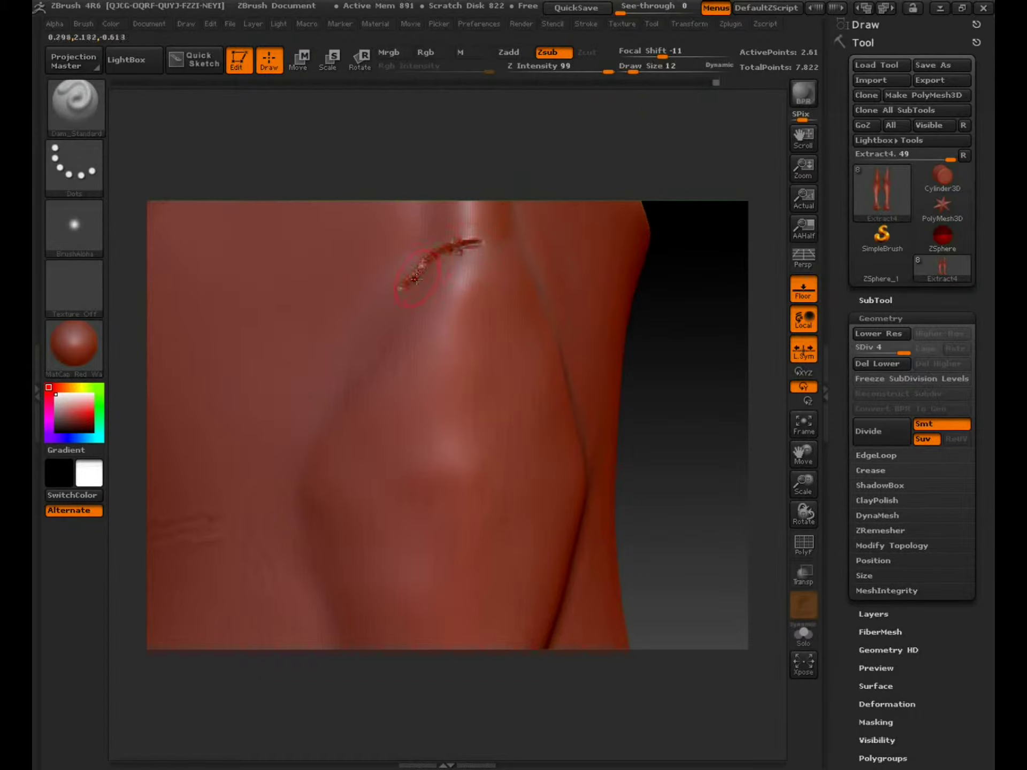
mouse_move(693, 321)
left_mouse_down()
mouse_move(717, 337)
mouse_move(614, 270)
left_mouse_up()
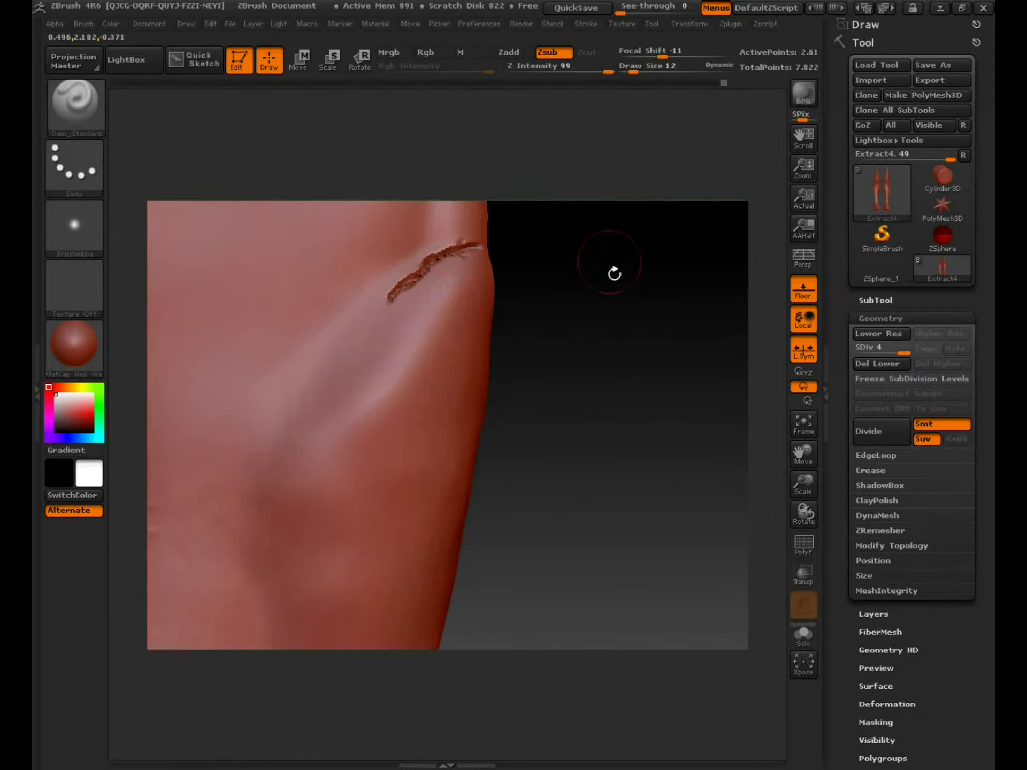
left_click_drag(386, 302, 253, 437)
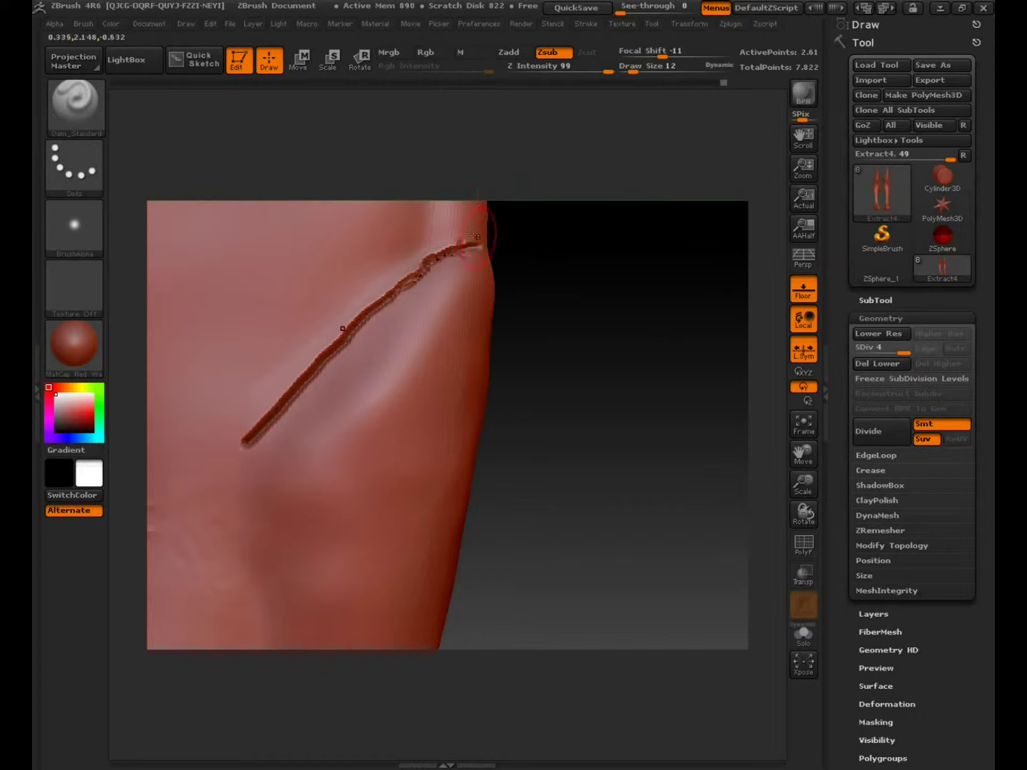
left_click_drag(460, 254, 434, 262)
Review the groove and undo its lower part and remaining short mark
key("ctrl")
key("ctrl")
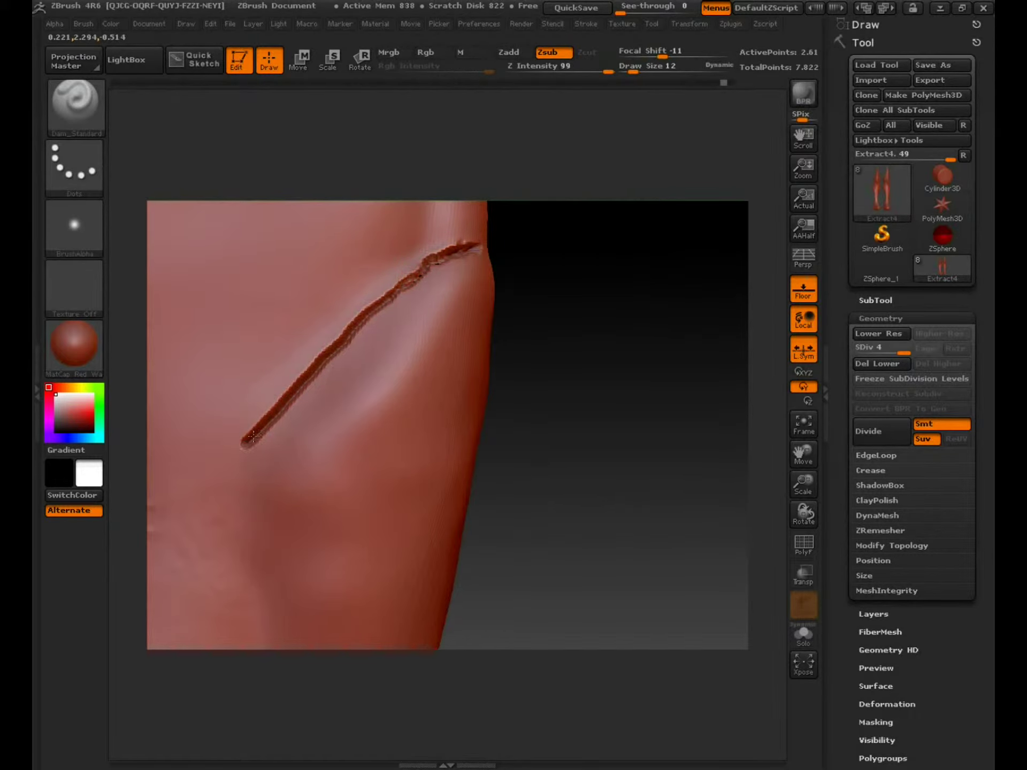
left_click_drag(591, 397, 572, 396)
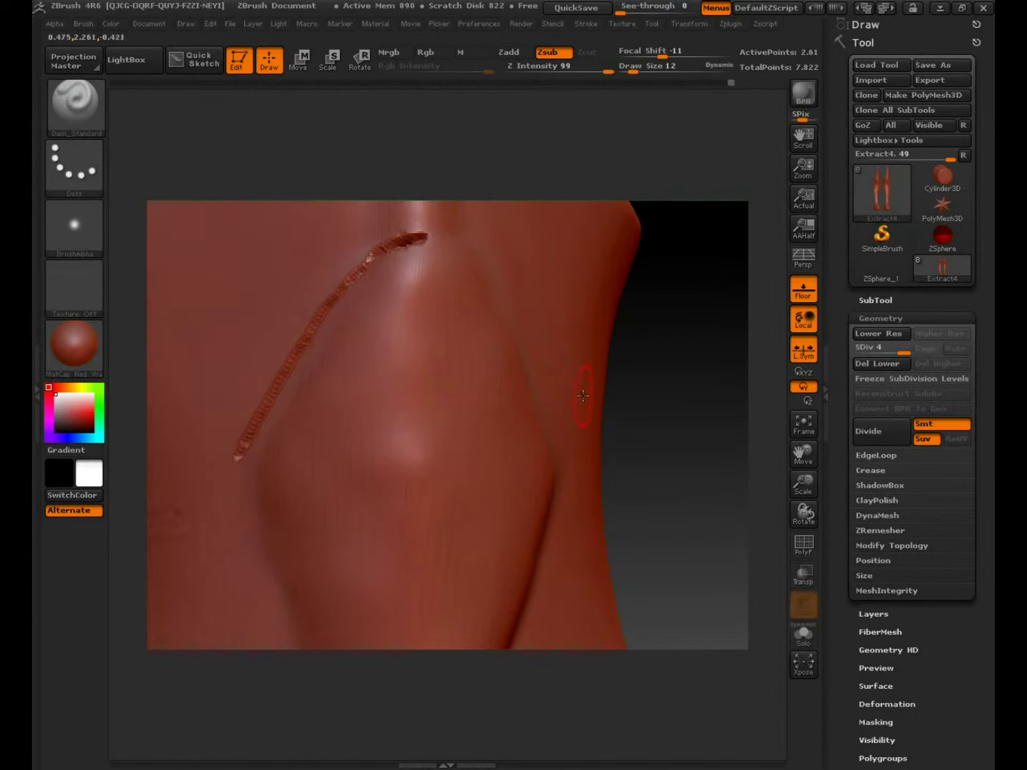
key("ctrl")
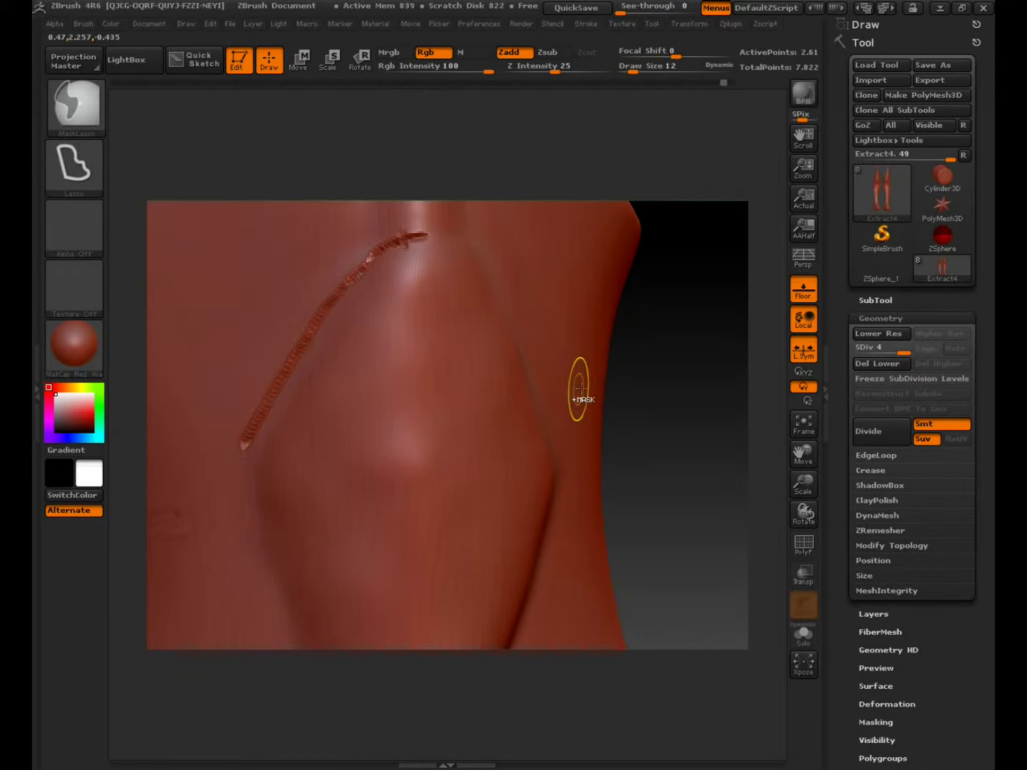
key("ctrl+z")
key("ctrl+z")
key("ctrl+z")
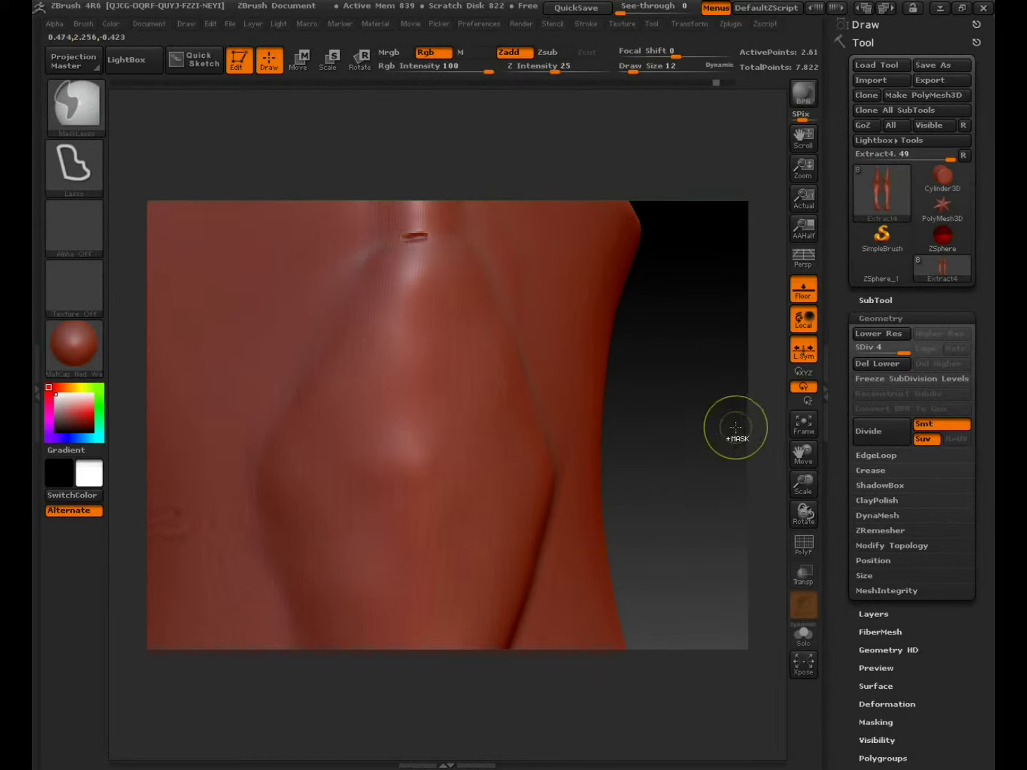
key("ctrl+z")
Recarve the groove down from the plate's pointed top, then lengthen and smooth its upper end
left_click_drag(722, 420, 749, 356)
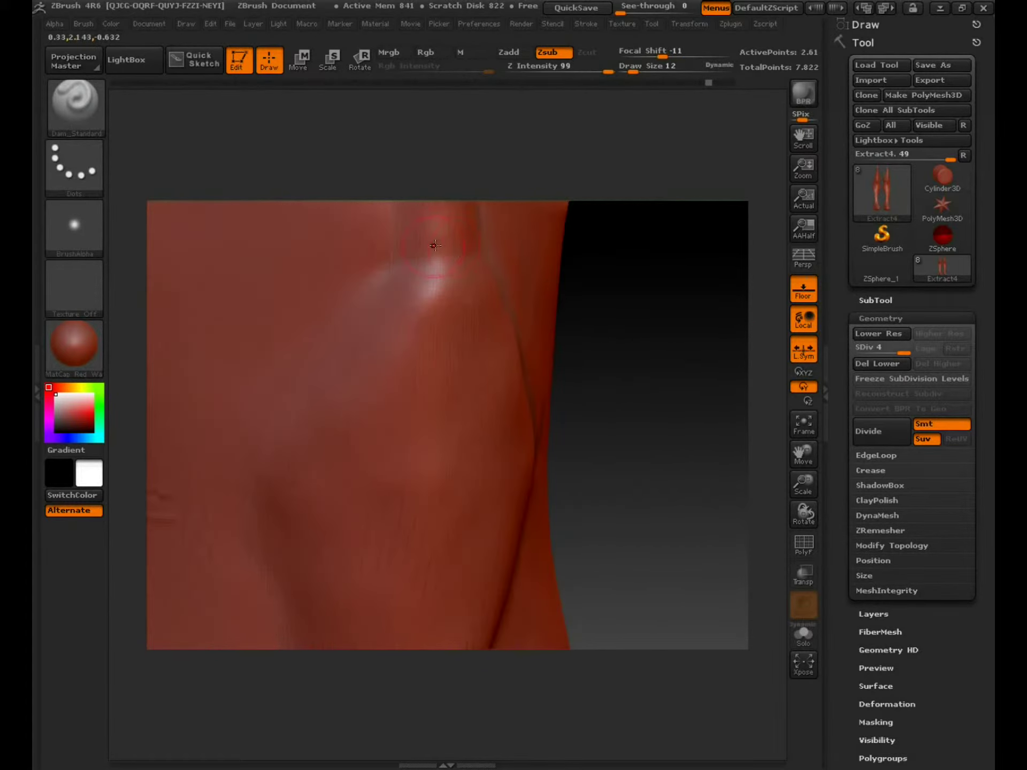
left_click_drag(433, 261, 376, 292)
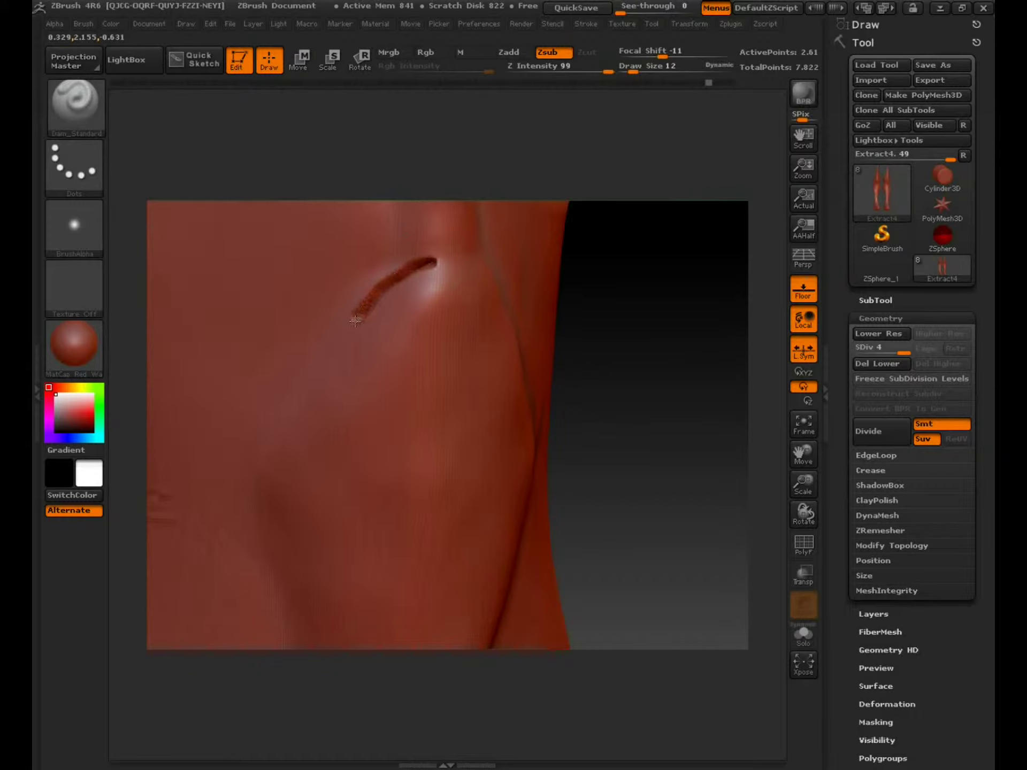
left_click_drag(341, 339, 233, 469)
mouse_move(653, 367)
left_mouse_down()
mouse_move(662, 300)
mouse_move(669, 367)
mouse_move(712, 355)
left_mouse_up()
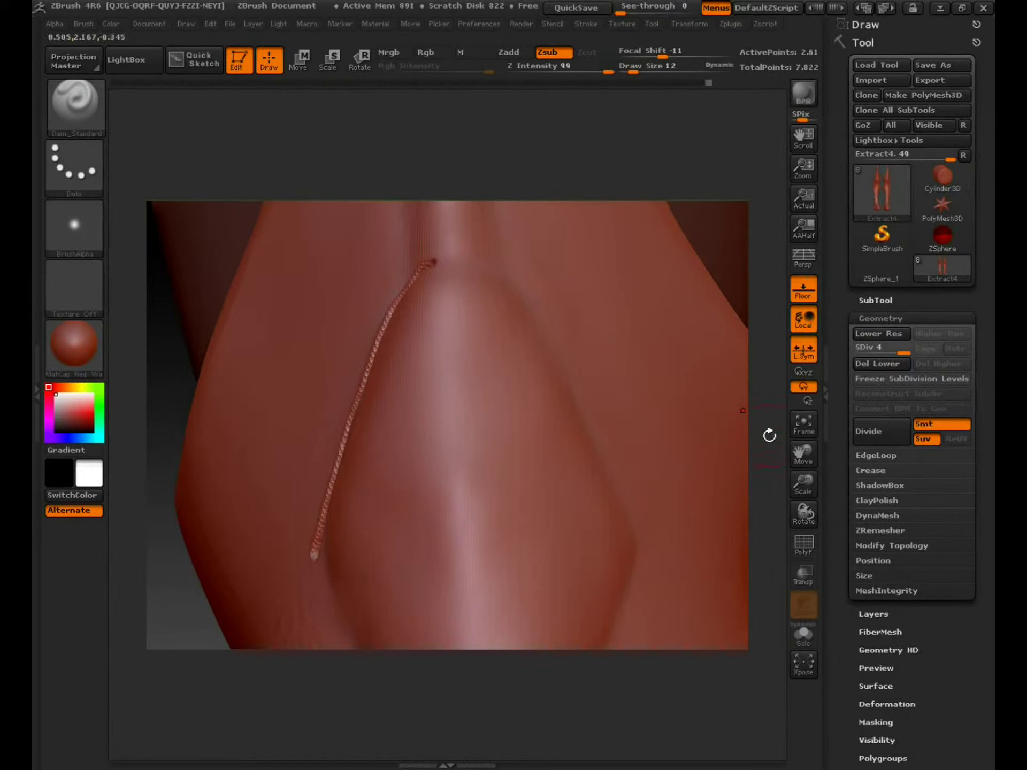
left_click_drag(769, 435, 763, 470)
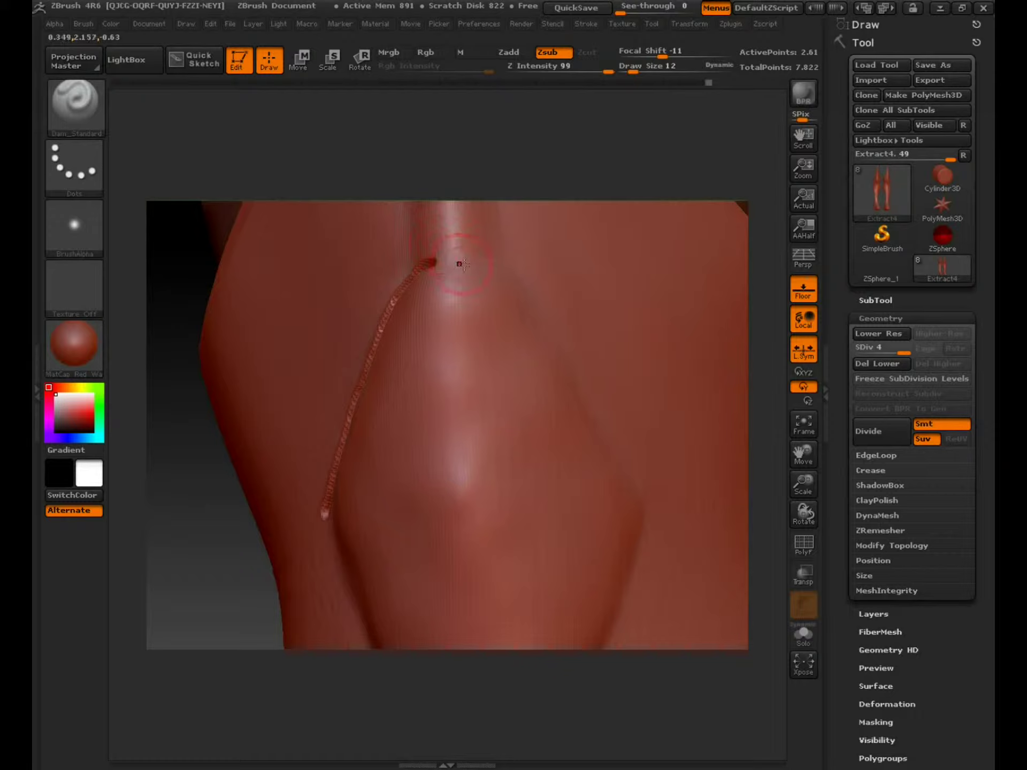
left_click_drag(434, 262, 458, 275)
left_click_drag(452, 264, 437, 261, "shift")
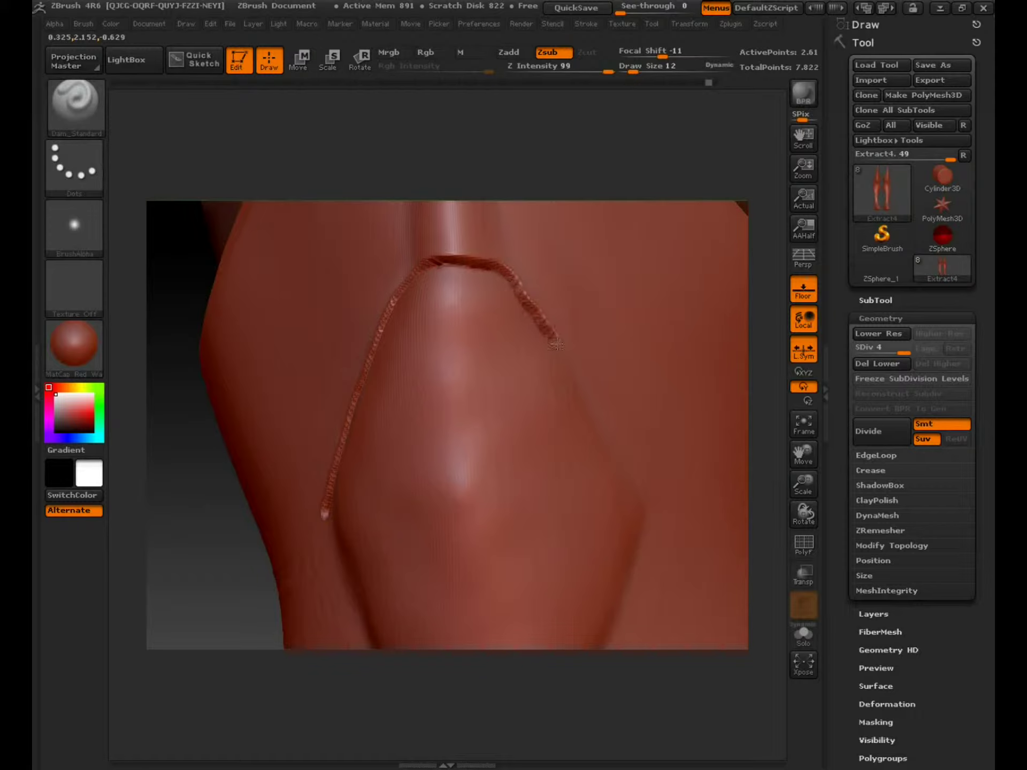
Extend the seam crease down along the knee plate's edge, redoing one stroke
mouse_move(771, 396)
left_mouse_down()
mouse_move(713, 396)
mouse_move(768, 396)
left_mouse_up()
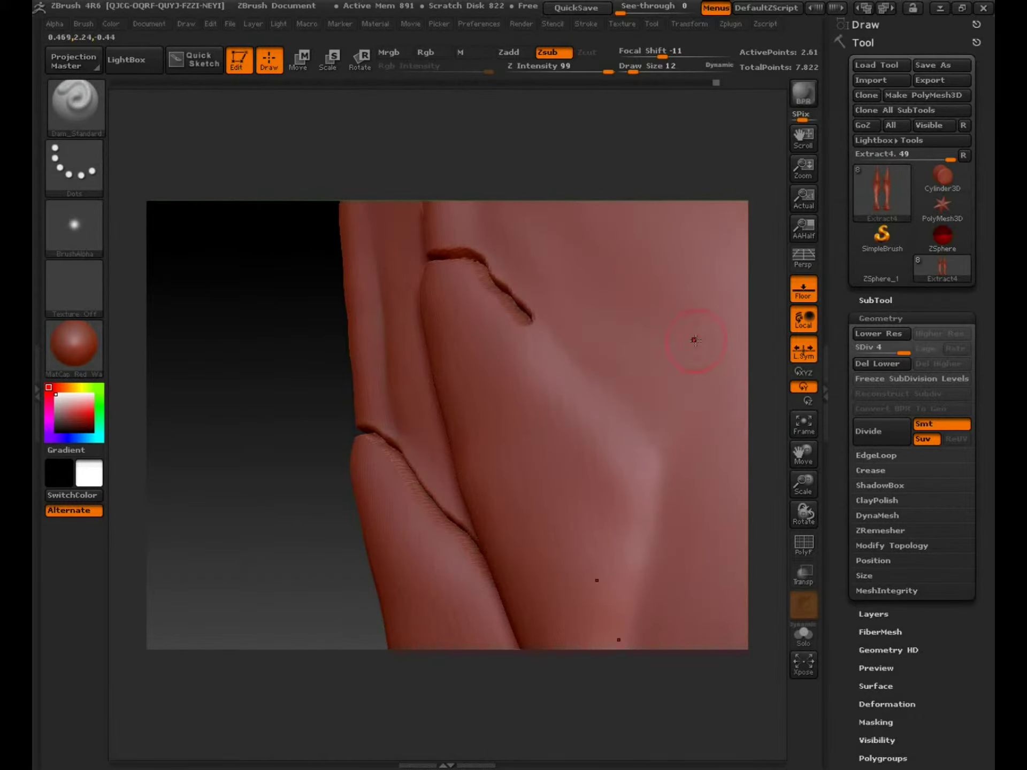
left_click_drag(802, 453, 757, 458)
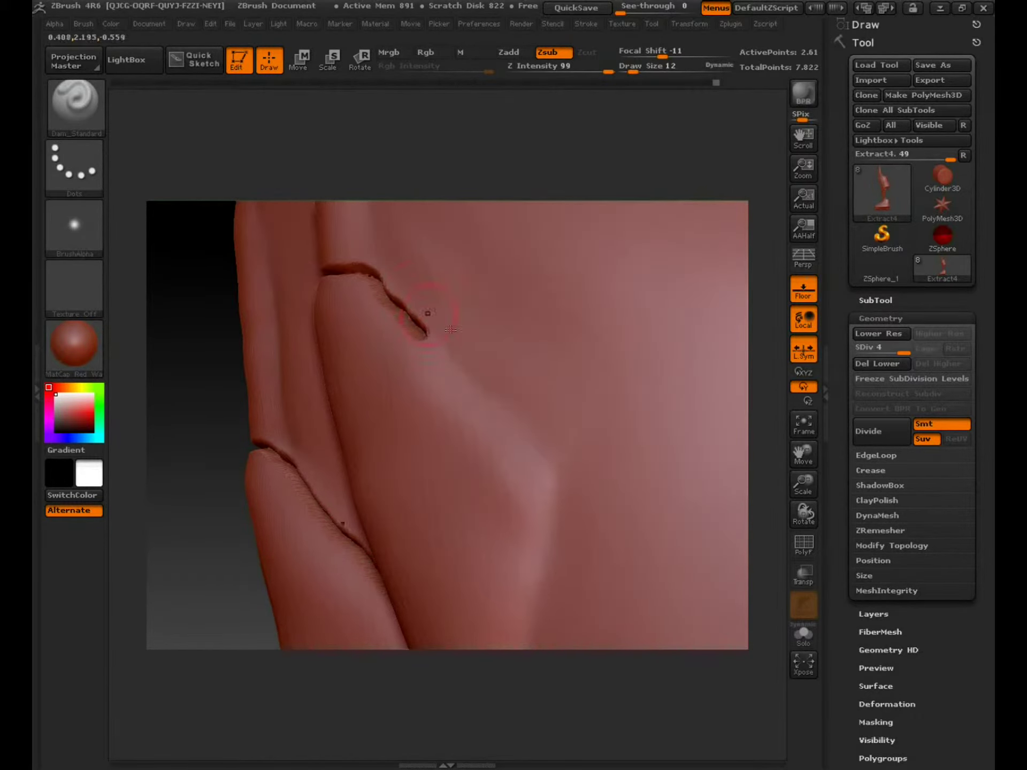
mouse_move(442, 354)
left_mouse_down()
mouse_move(544, 471)
mouse_move(545, 527)
left_mouse_up()
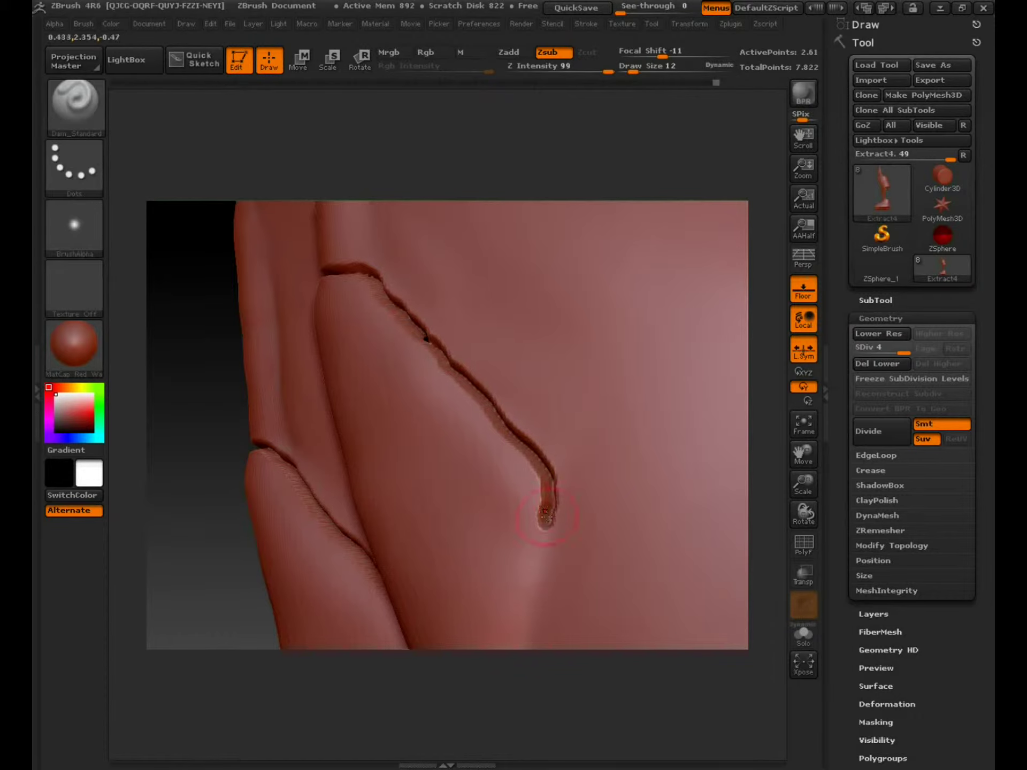
key("ctrl+z")
left_click_drag(423, 335, 552, 463)
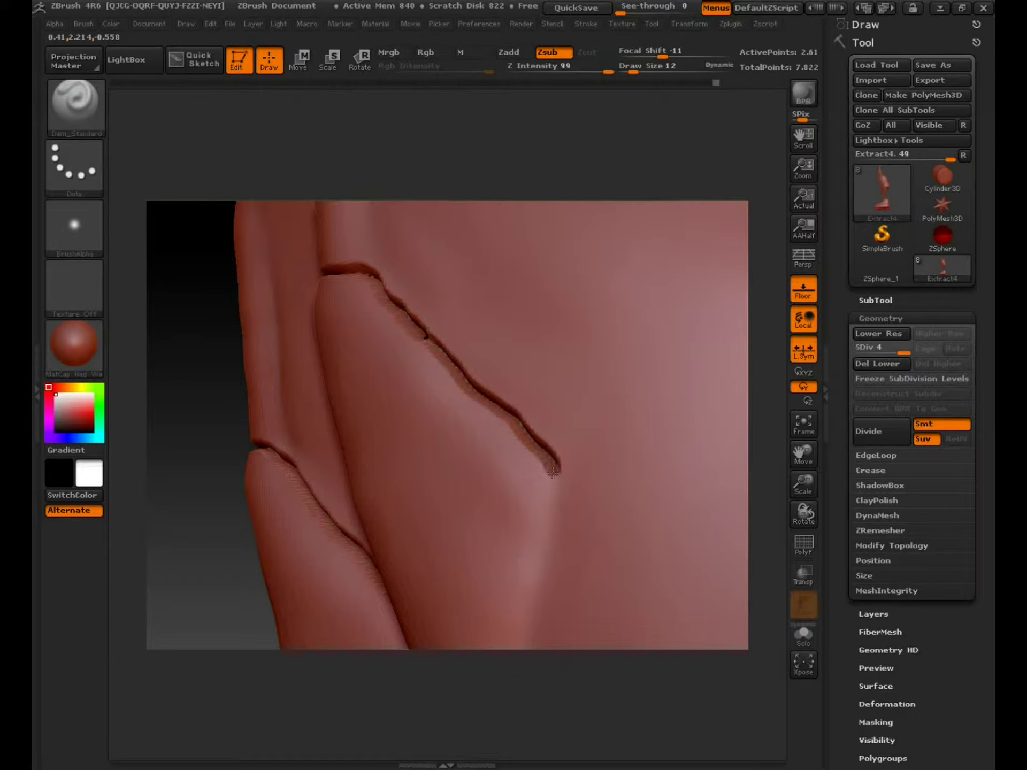
Carve the crease further down the plate's side, undoing and redrawing failed attempts
mouse_move(804, 453)
left_mouse_down()
mouse_move(779, 389)
mouse_move(625, 341)
left_mouse_up()
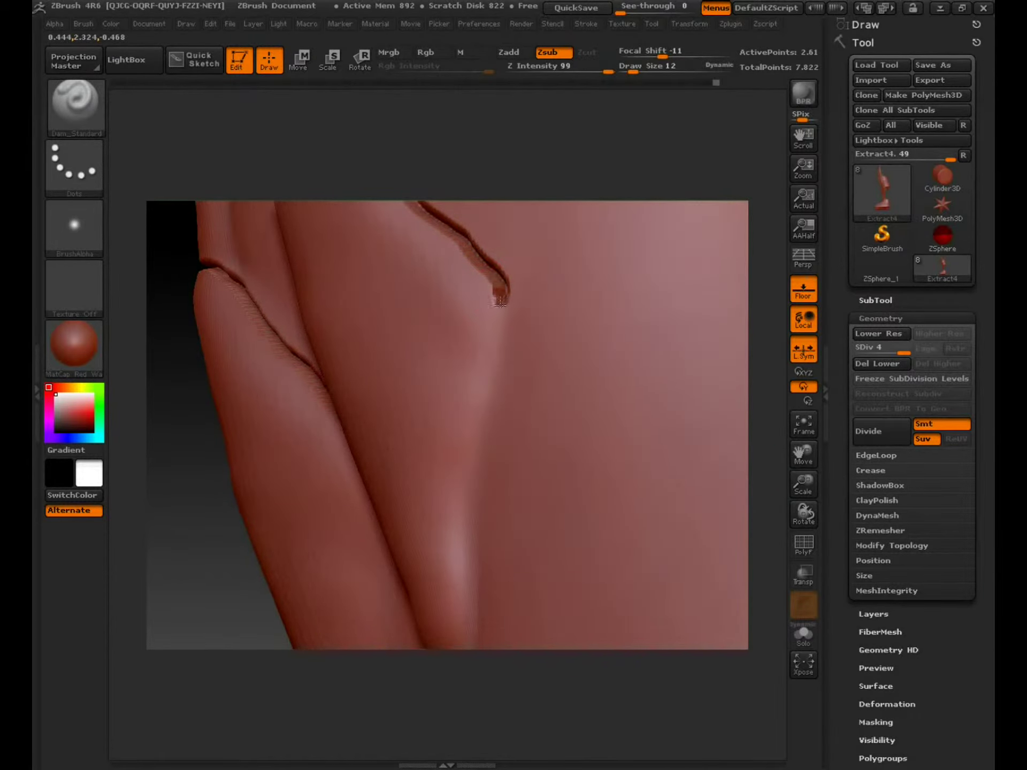
left_click_drag(499, 320, 492, 364)
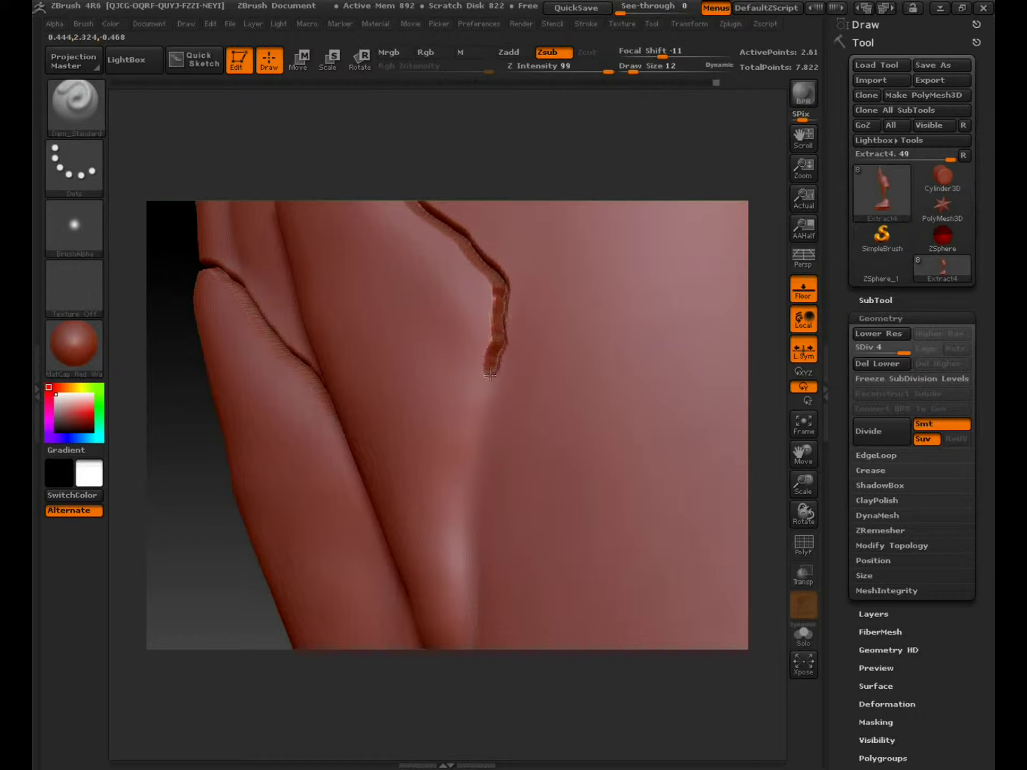
key("ctrl+z")
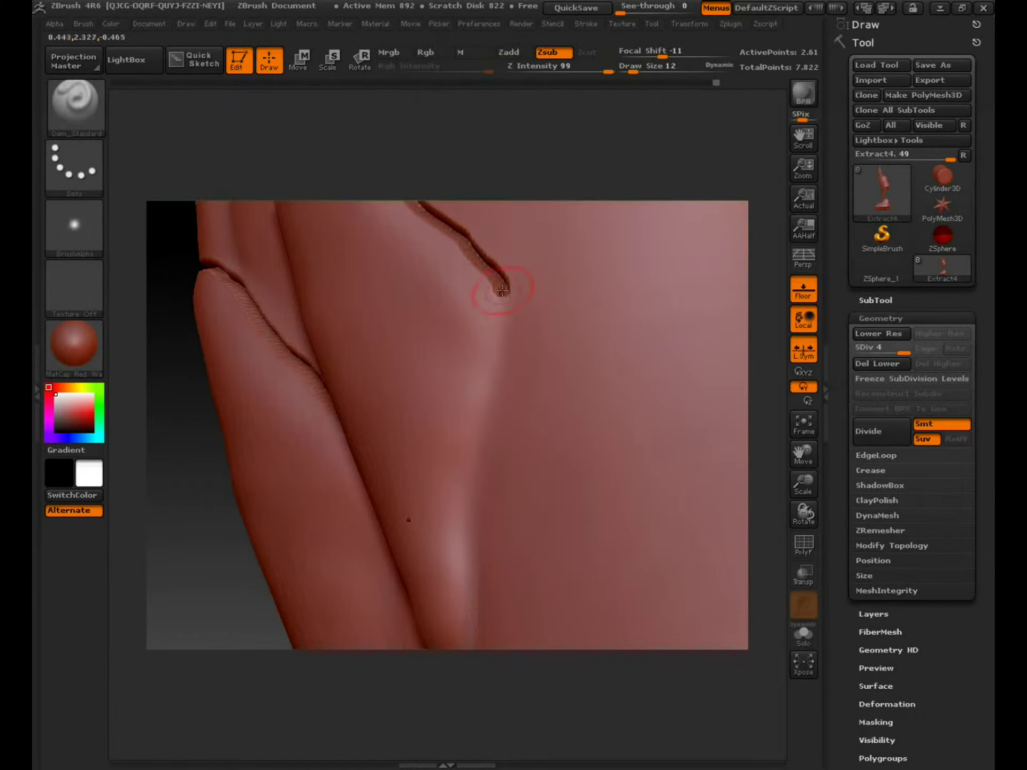
left_click_drag(510, 319, 495, 391)
key("ctrl+z")
left_click_drag(500, 357, 496, 395)
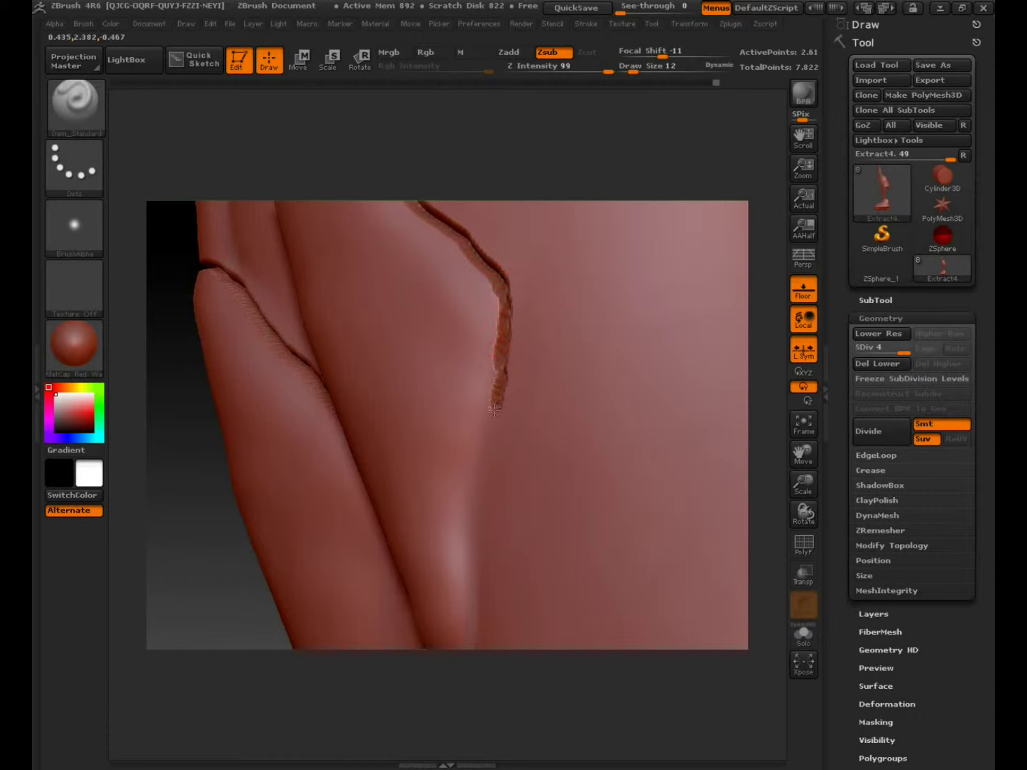
mouse_move(480, 481)
left_mouse_down()
mouse_move(490, 445)
mouse_move(498, 477)
left_mouse_up()
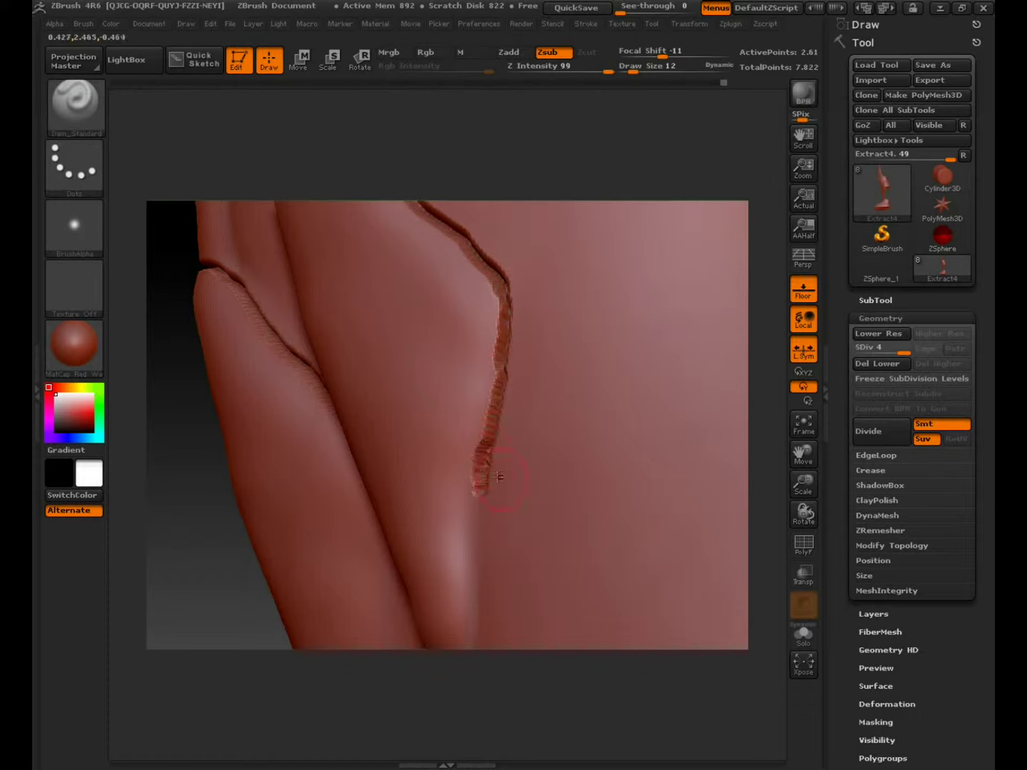
Inspect the crease's lower end and undo its lowest stretch
mouse_move(760, 432)
left_mouse_down()
mouse_move(454, 318)
mouse_move(432, 492)
left_mouse_up()
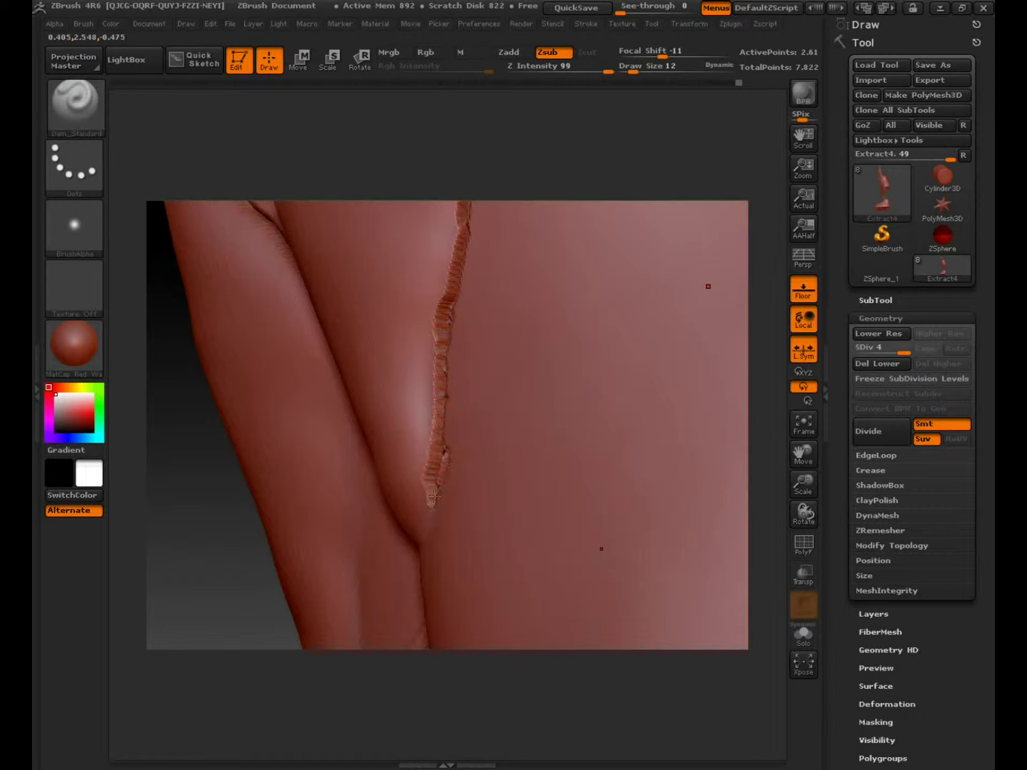
key("ctrl")
key("ctrl+z")
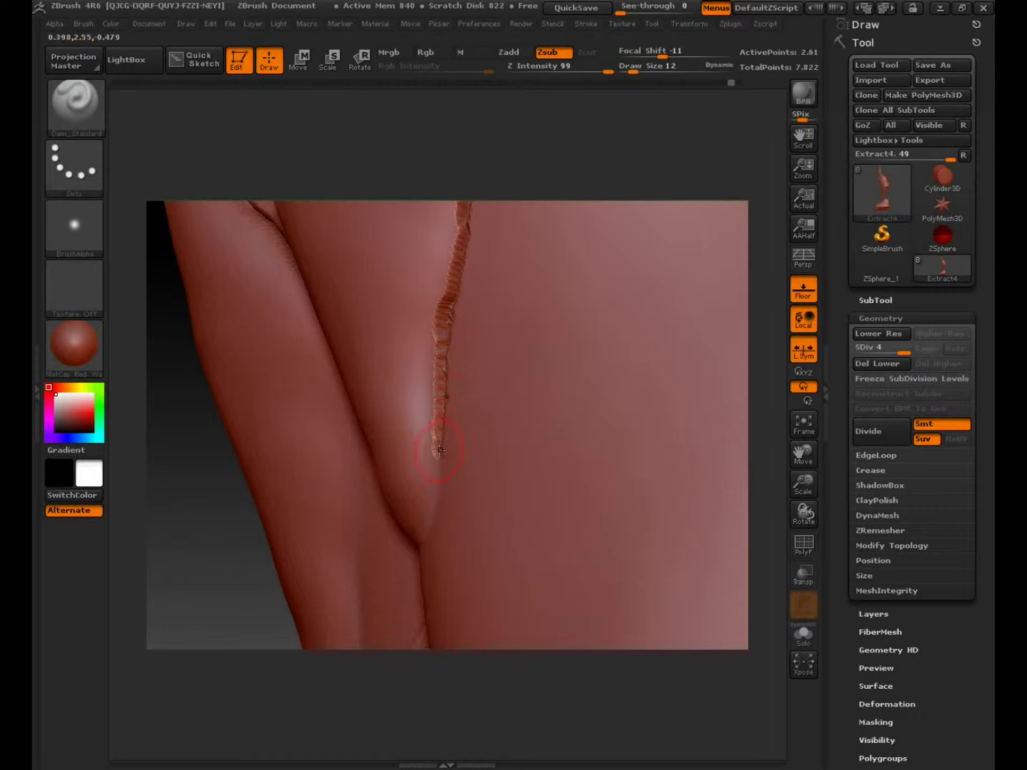
key("ctrl+z")
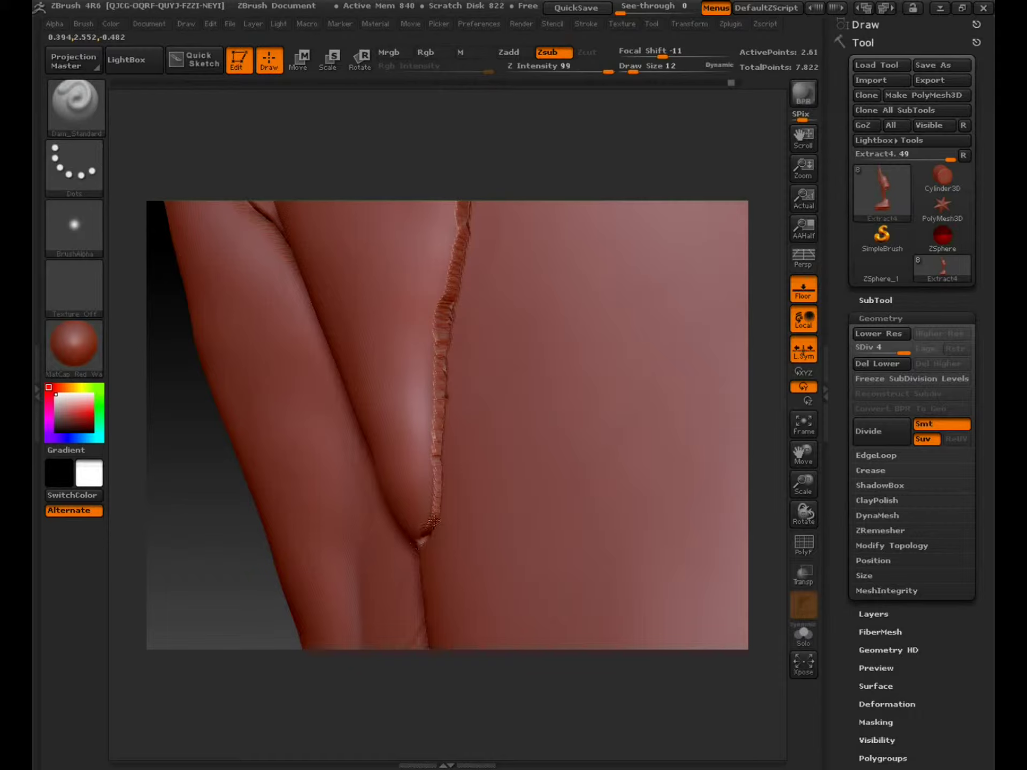
key("ctrl+z")
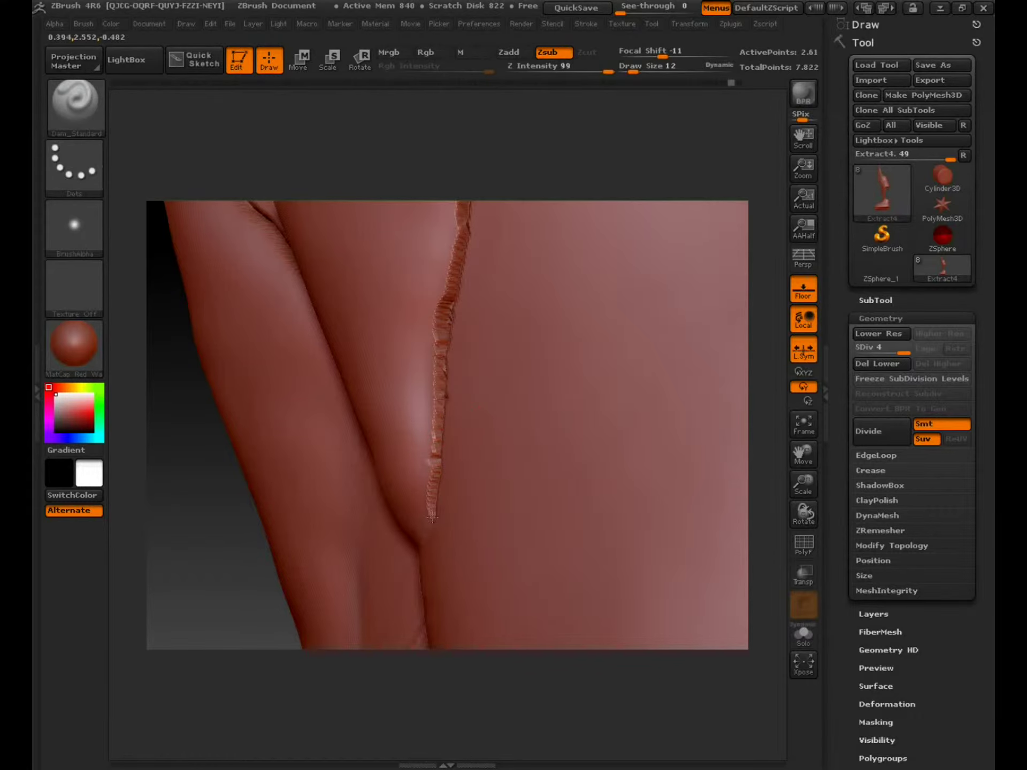
Carve the groove around the plate's pointed bottom, smooth its stray tip, and zoom out
left_click_drag(781, 428, 850, 418)
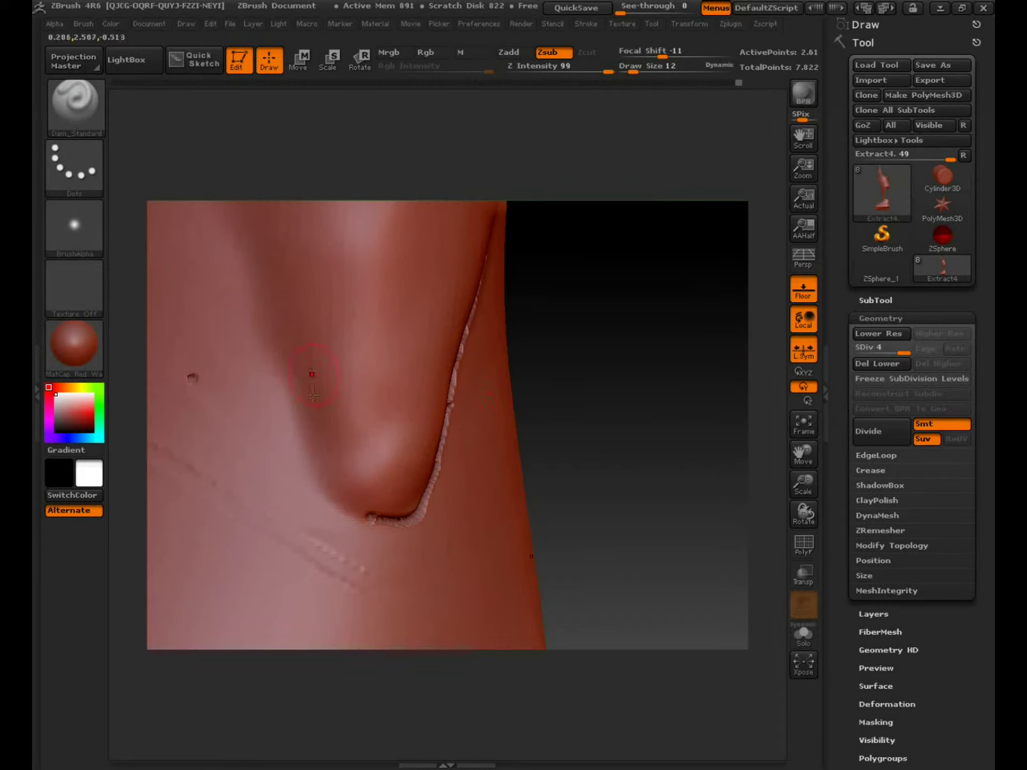
mouse_move(292, 380)
left_mouse_down()
mouse_move(309, 475)
mouse_move(326, 500)
mouse_move(373, 519)
left_mouse_up()
left_click_drag(805, 457, 839, 447)
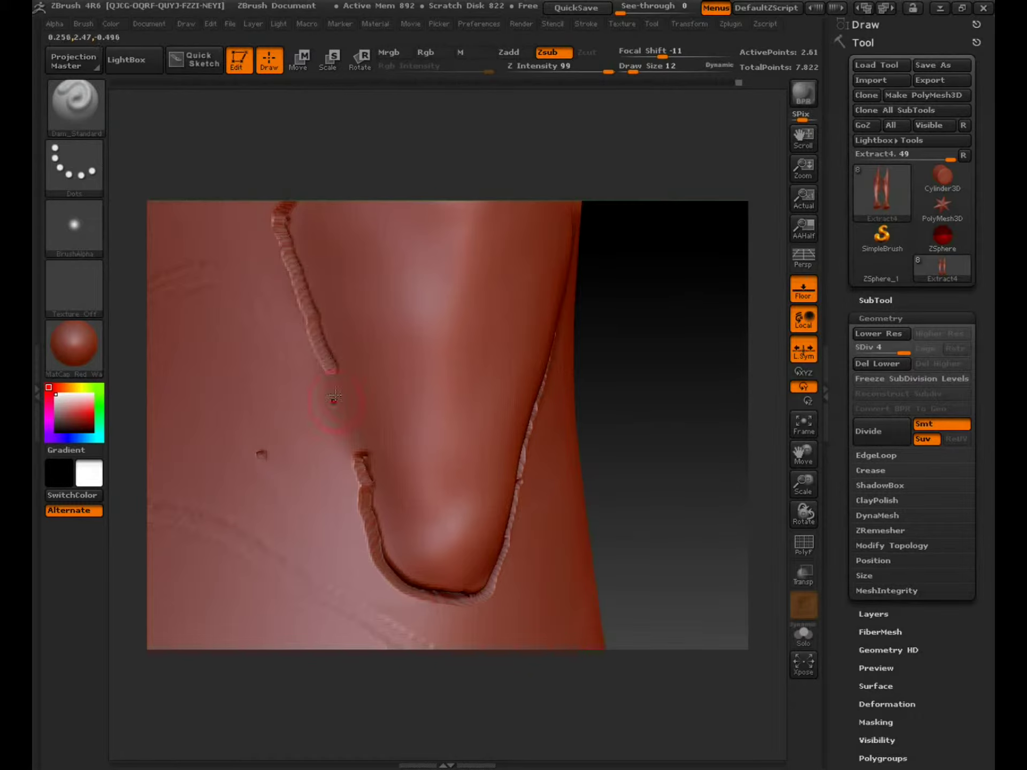
left_click_drag(335, 383, 336, 383, "shift")
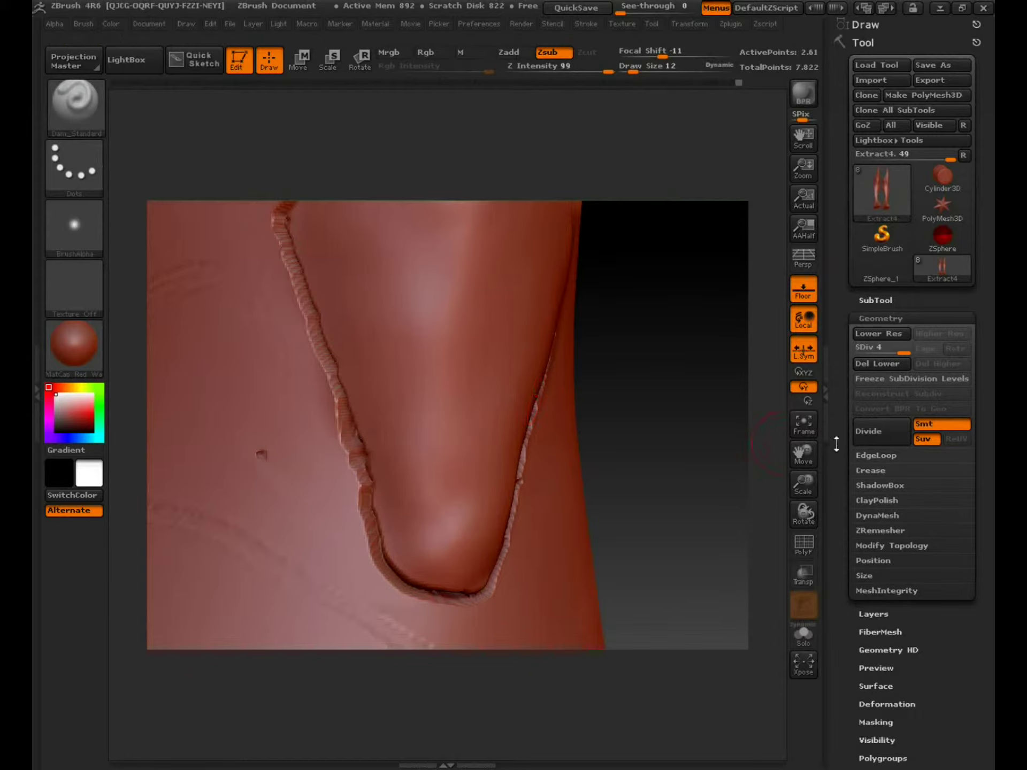
mouse_move(802, 484)
left_mouse_down()
mouse_move(788, 345)
mouse_move(633, 403)
mouse_move(674, 424)
left_mouse_up()
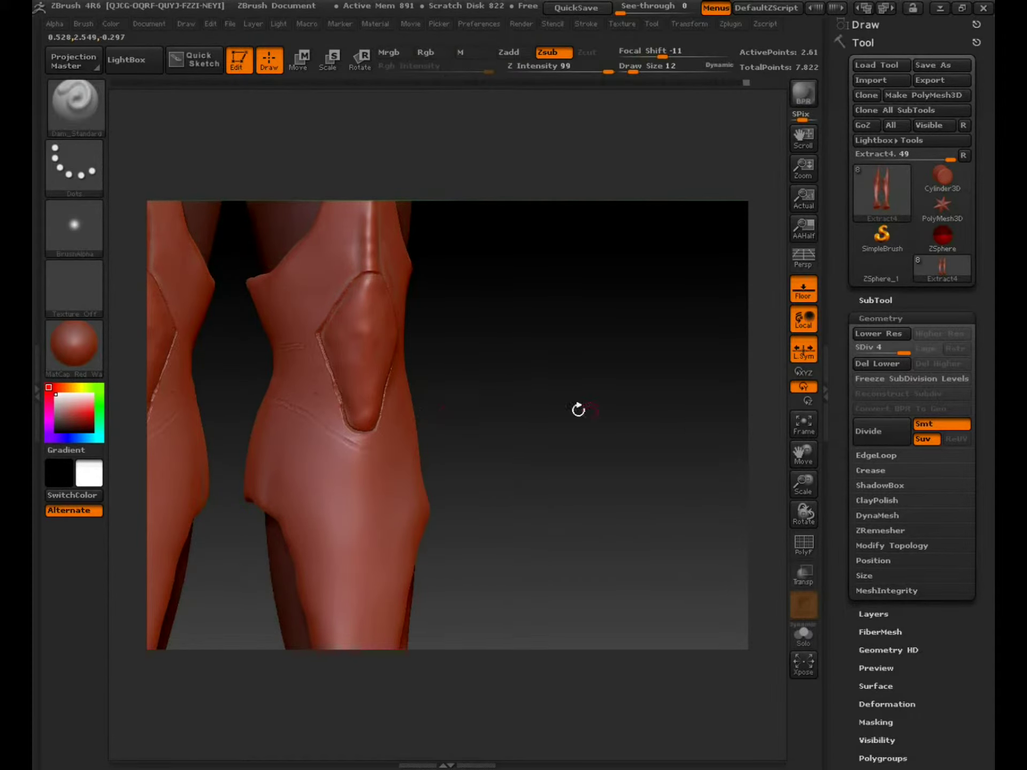
Deepen the thigh seam crease with Dam_Standard, rotating from front to side views of the legs
mouse_move(759, 460)
left_mouse_down()
mouse_move(688, 440)
mouse_move(688, 380)
left_mouse_up()
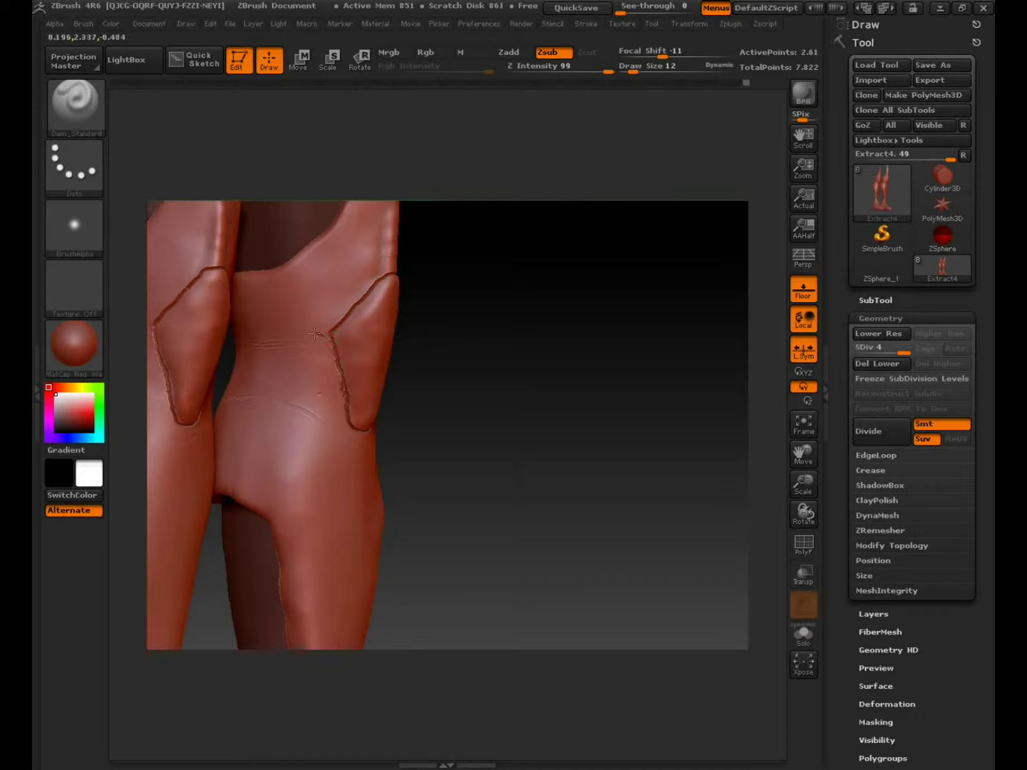
left_click_drag(246, 316, 312, 326)
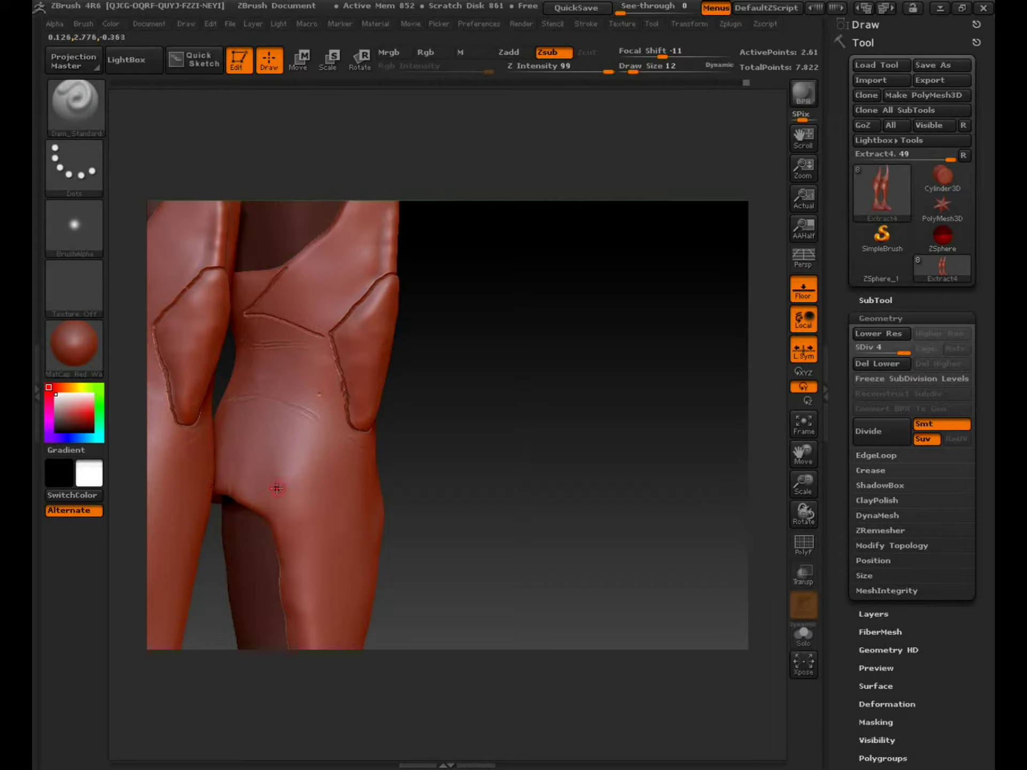
left_click_drag(504, 474, 527, 478, "shift")
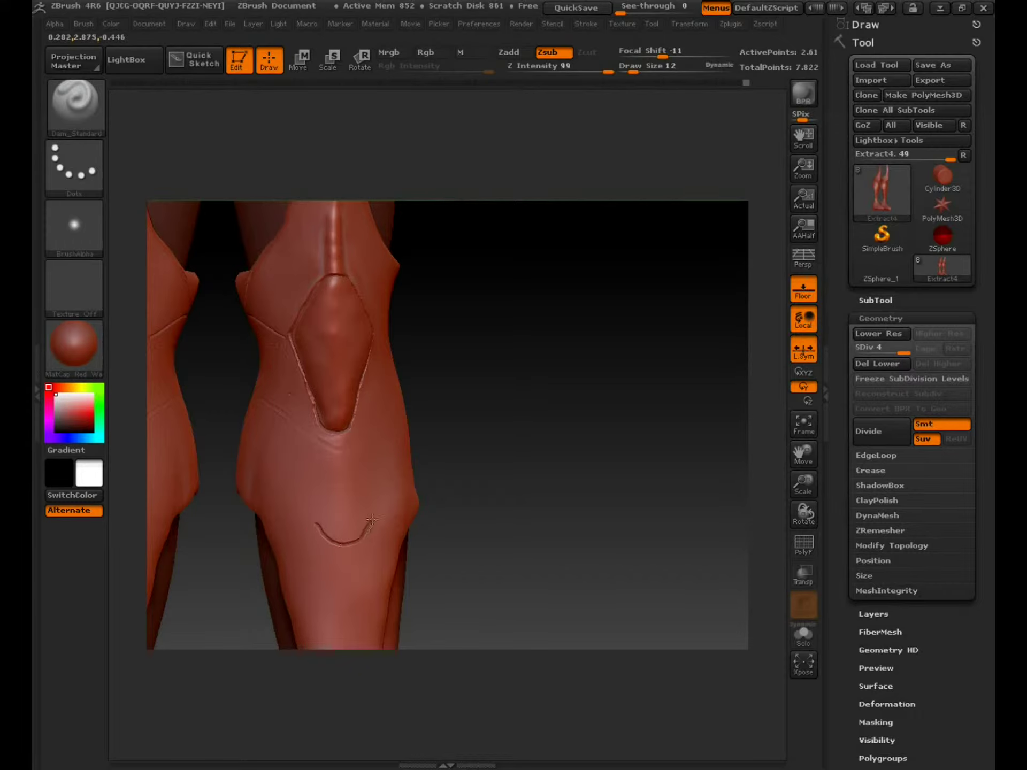
left_click_drag(530, 452, 470, 369)
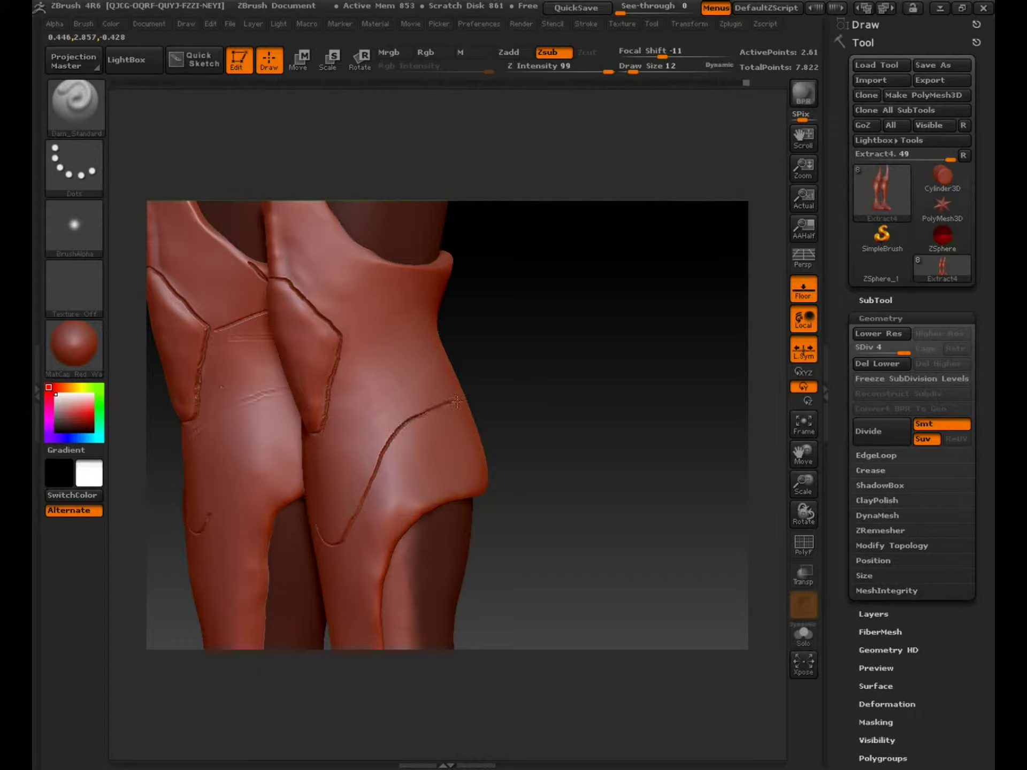
mouse_move(589, 374)
left_mouse_down()
mouse_move(667, 362)
mouse_move(401, 501)
left_mouse_up()
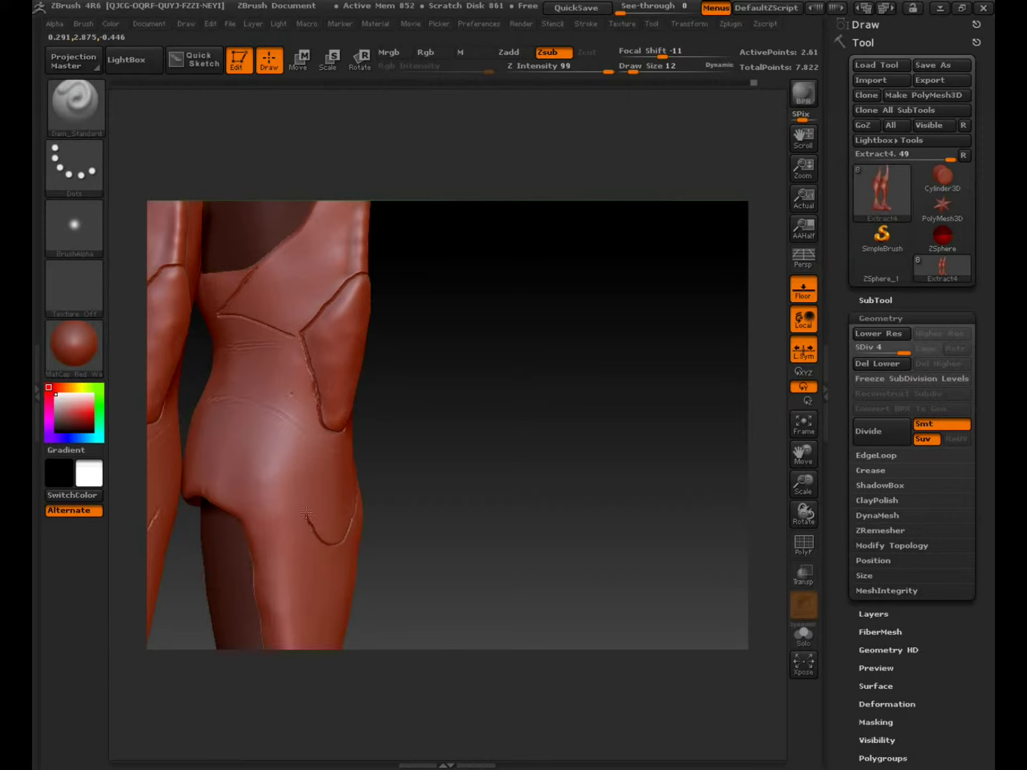
Carve a mirrored groove up across the hip, then undo its upper and middle strokes
key("ctrl")
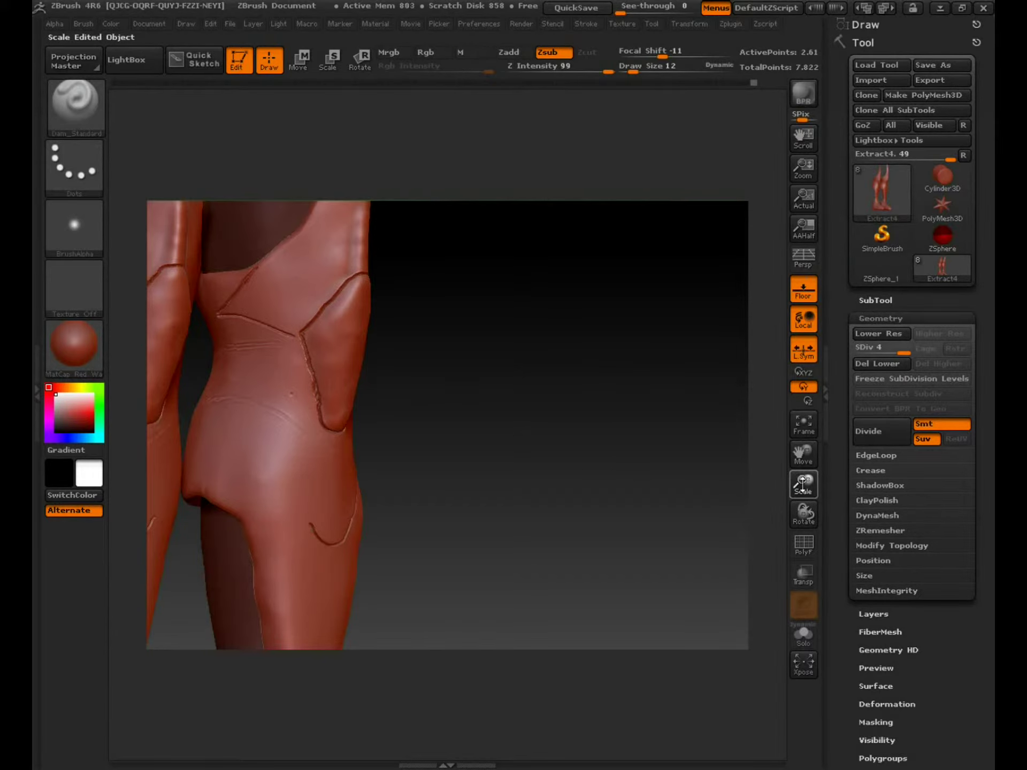
left_click_drag(803, 483, 803, 460)
left_click_drag(645, 450, 518, 501)
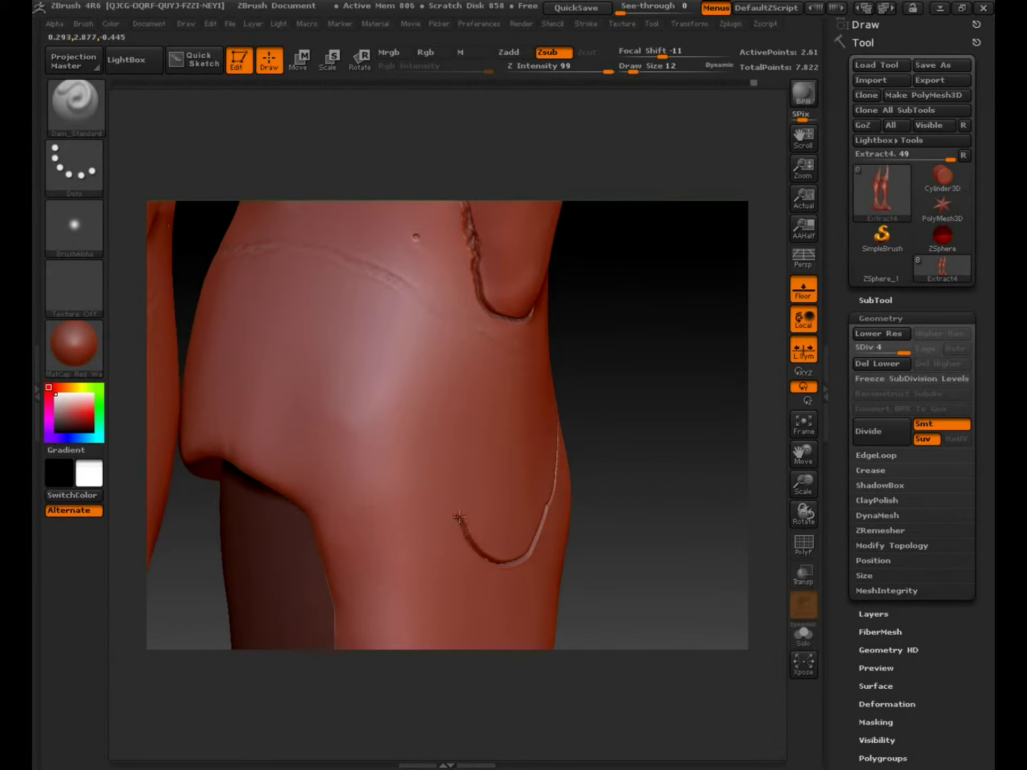
mouse_move(440, 443)
left_mouse_down()
mouse_move(385, 351)
mouse_move(323, 300)
mouse_move(221, 290)
left_mouse_up()
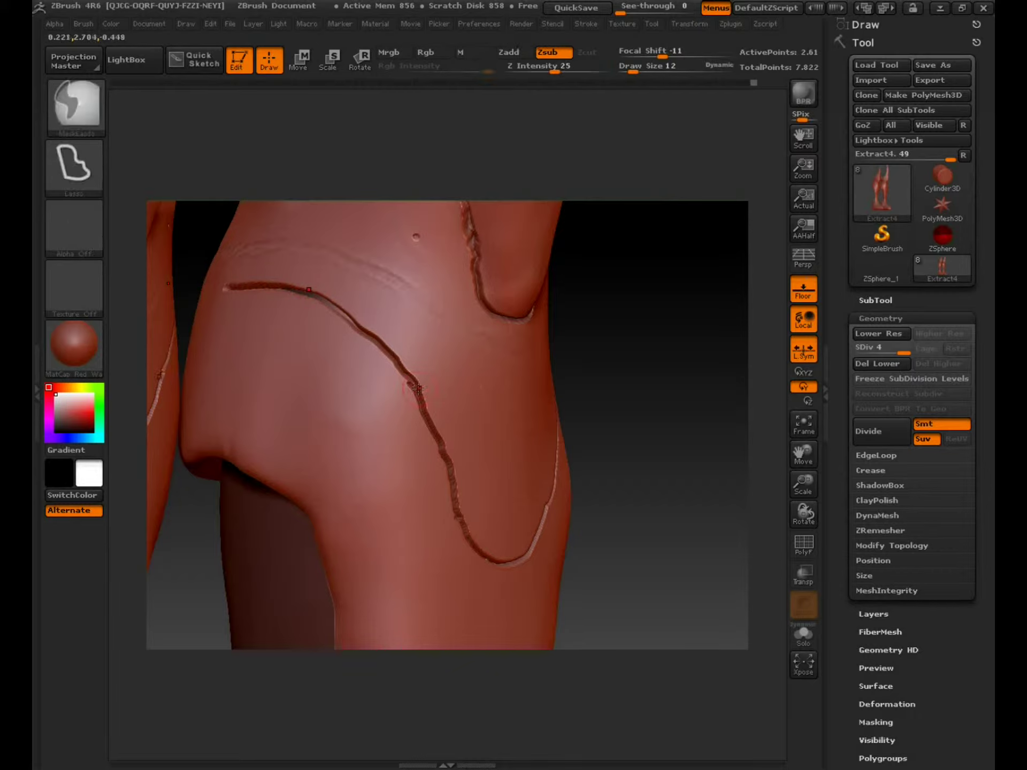
key("ctrl")
key("ctrl+z")
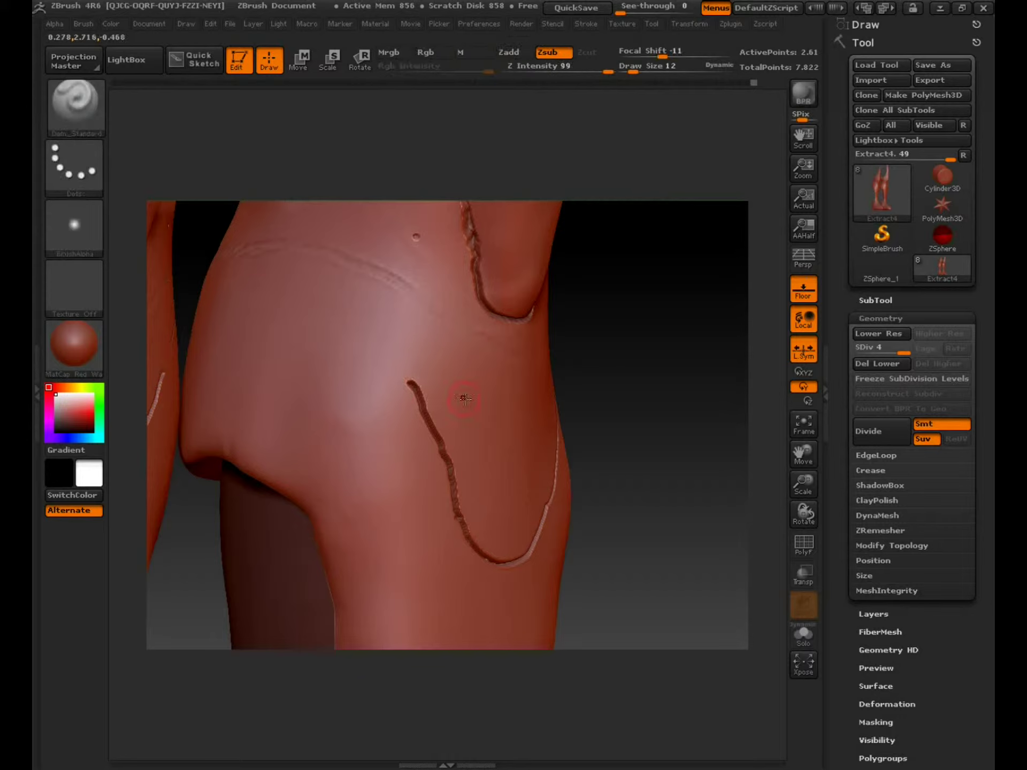
key("ctrl+z")
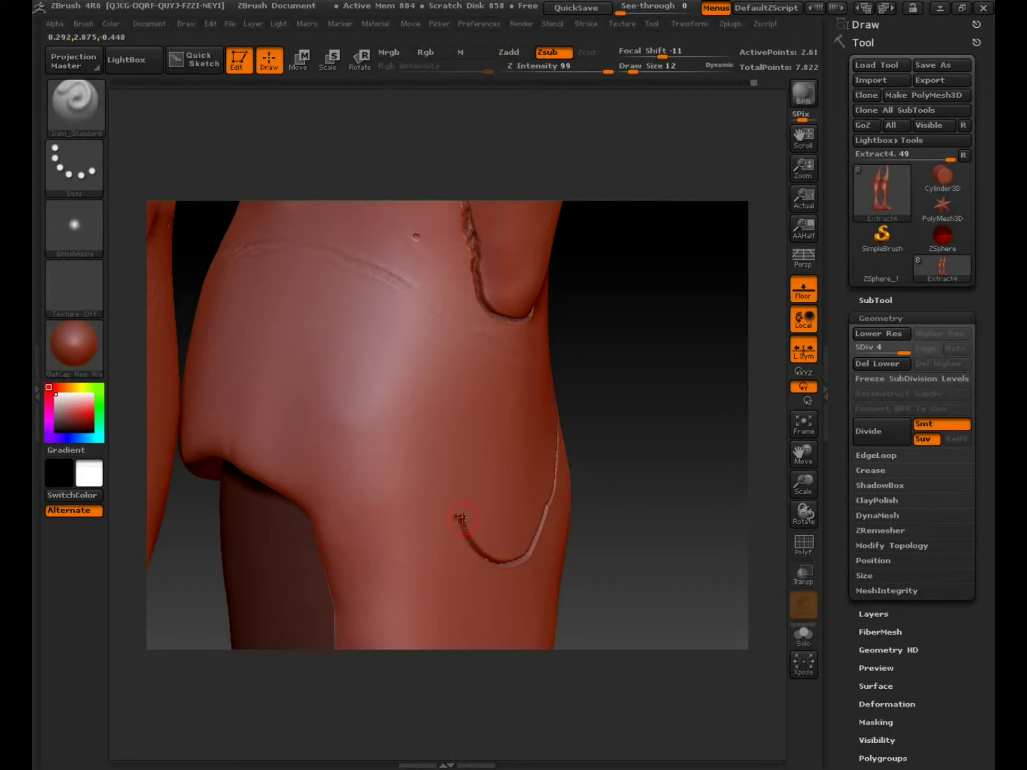
Redraw the seam as a diagonal groove from the lower seam, deepening and extending it up-left
left_click_drag(459, 512, 456, 505)
left_click_drag(390, 399, 427, 454)
key("ctrl+z")
key("ctrl+z")
left_click_drag(396, 429, 447, 494)
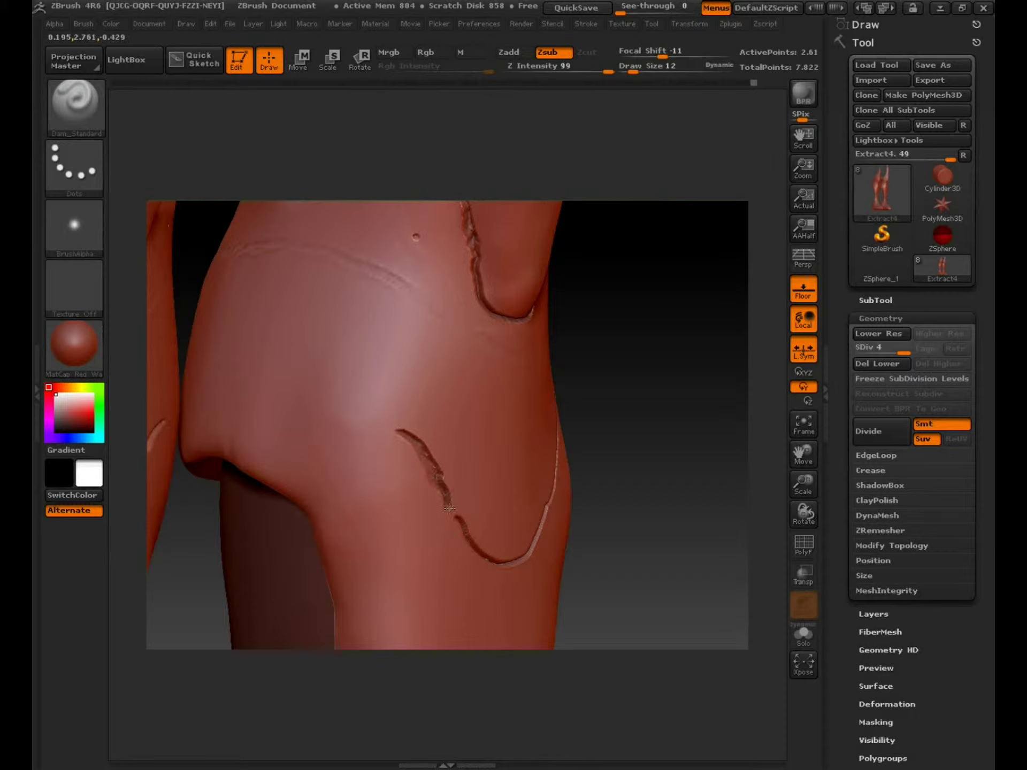
left_click_drag(426, 456, 401, 434)
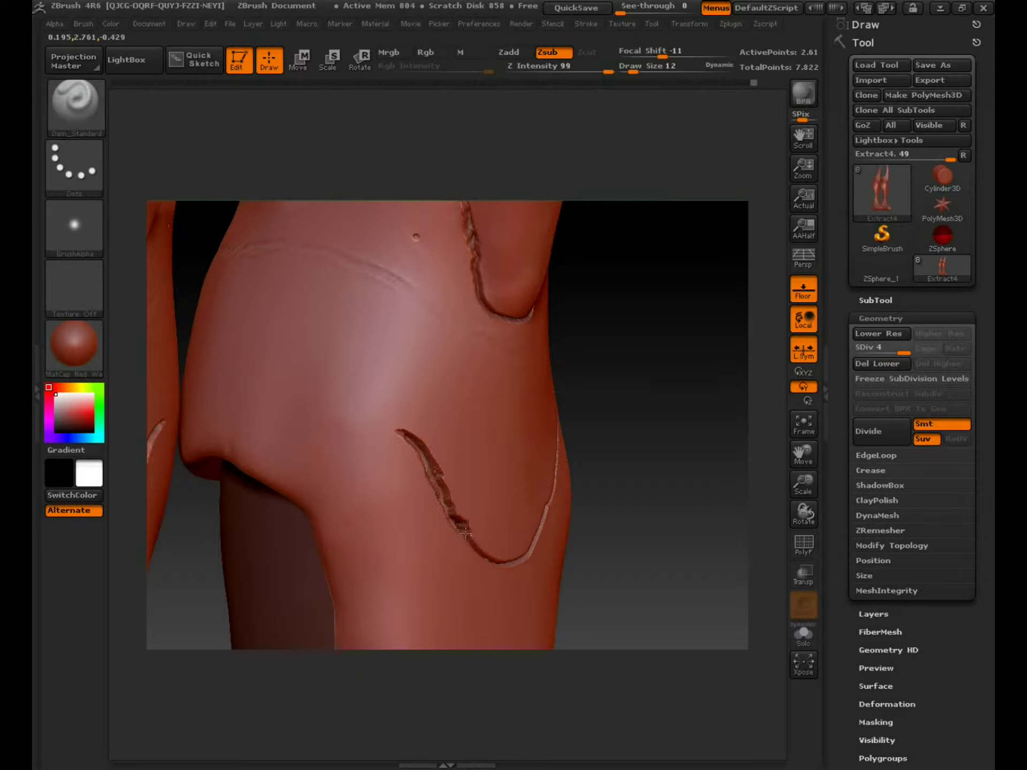
mouse_move(399, 427)
left_mouse_down()
mouse_move(334, 362)
mouse_move(277, 346)
mouse_move(204, 348)
left_mouse_up()
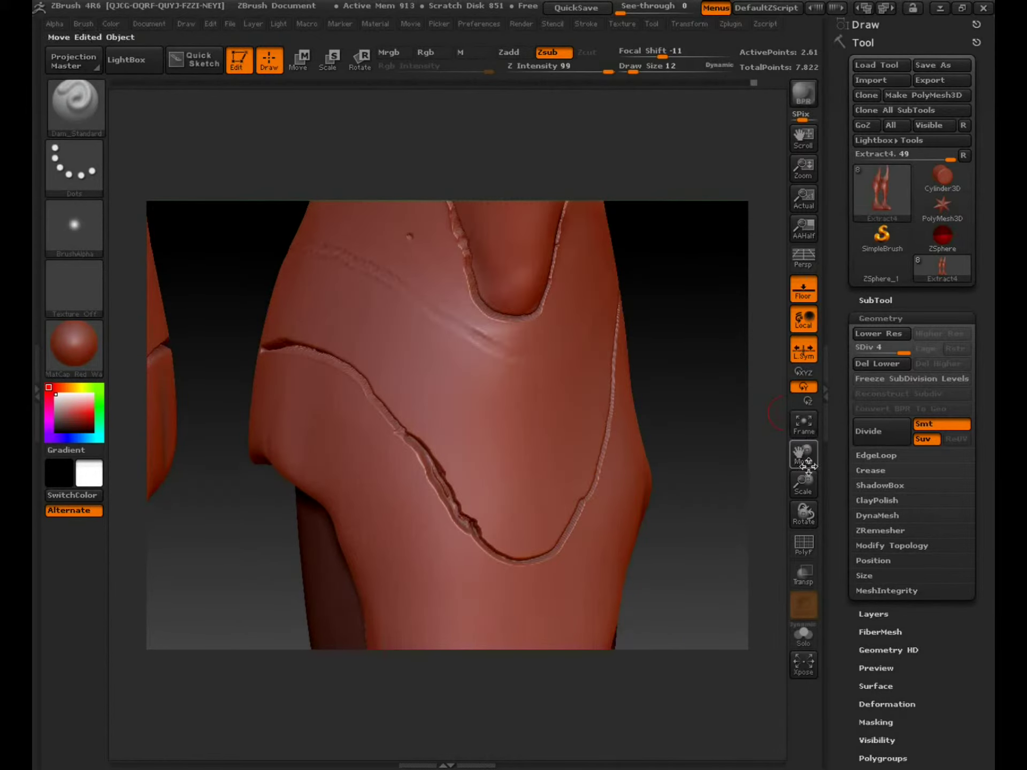
Turn to view both thighs and Shift-smooth away the ragged left part of the seam
left_click_drag(803, 484, 707, 407)
left_click_drag(649, 428, 797, 435)
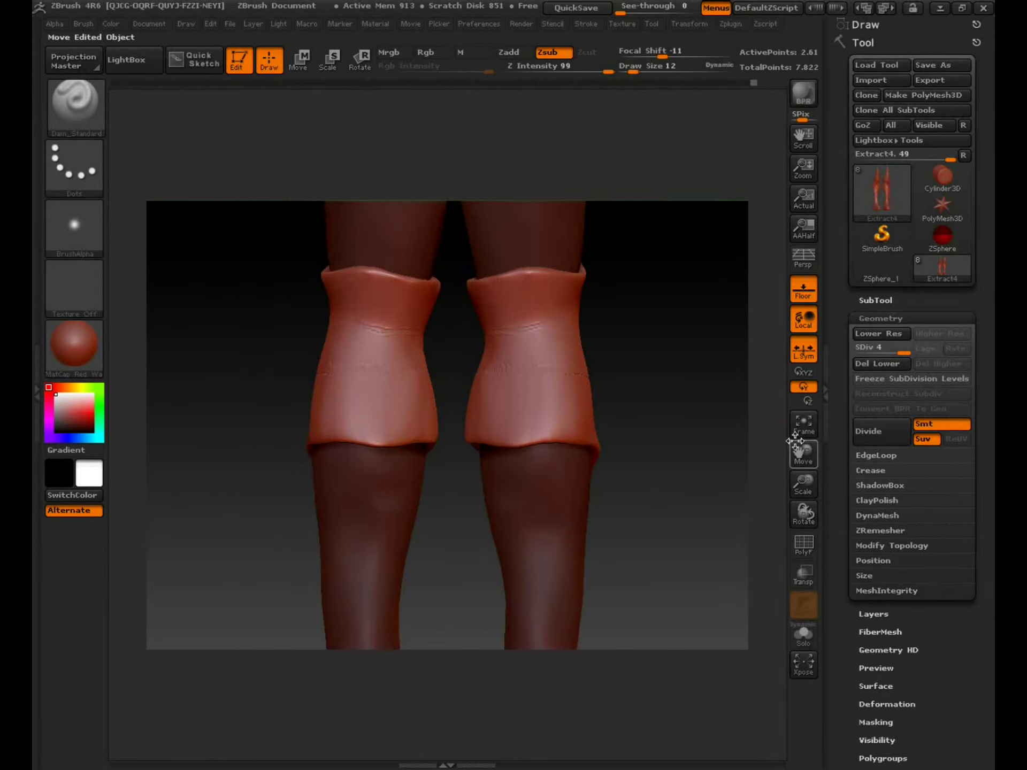
mouse_move(729, 430)
left_mouse_down()
mouse_move(678, 431)
mouse_move(668, 449)
mouse_move(624, 438)
left_mouse_up()
mouse_move(765, 460)
left_mouse_down()
mouse_move(722, 465)
mouse_move(775, 455)
mouse_move(733, 420)
left_mouse_up()
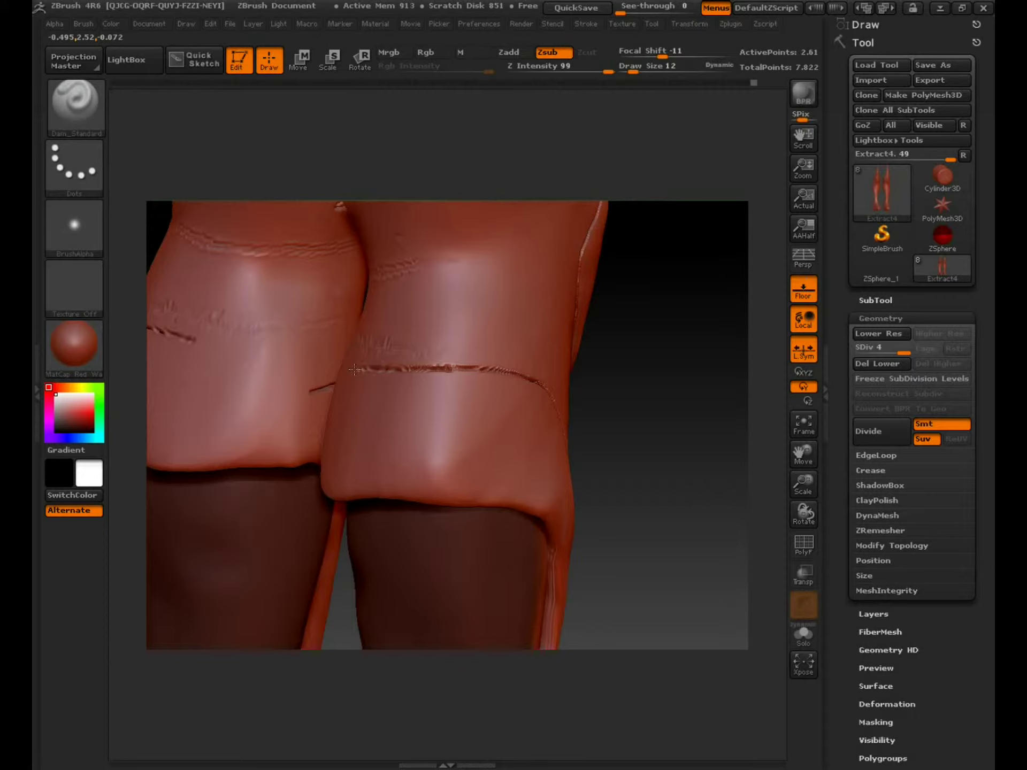
left_click_drag(355, 369, 518, 368, "shift")
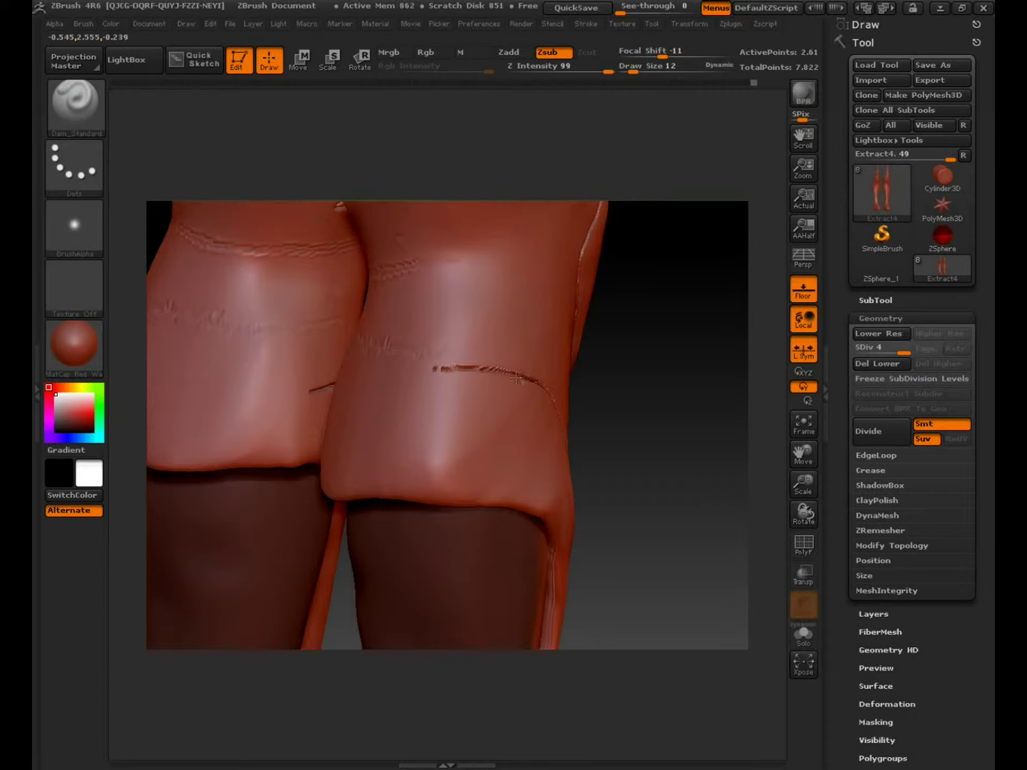
left_click_drag(497, 373, 524, 376, "shift")
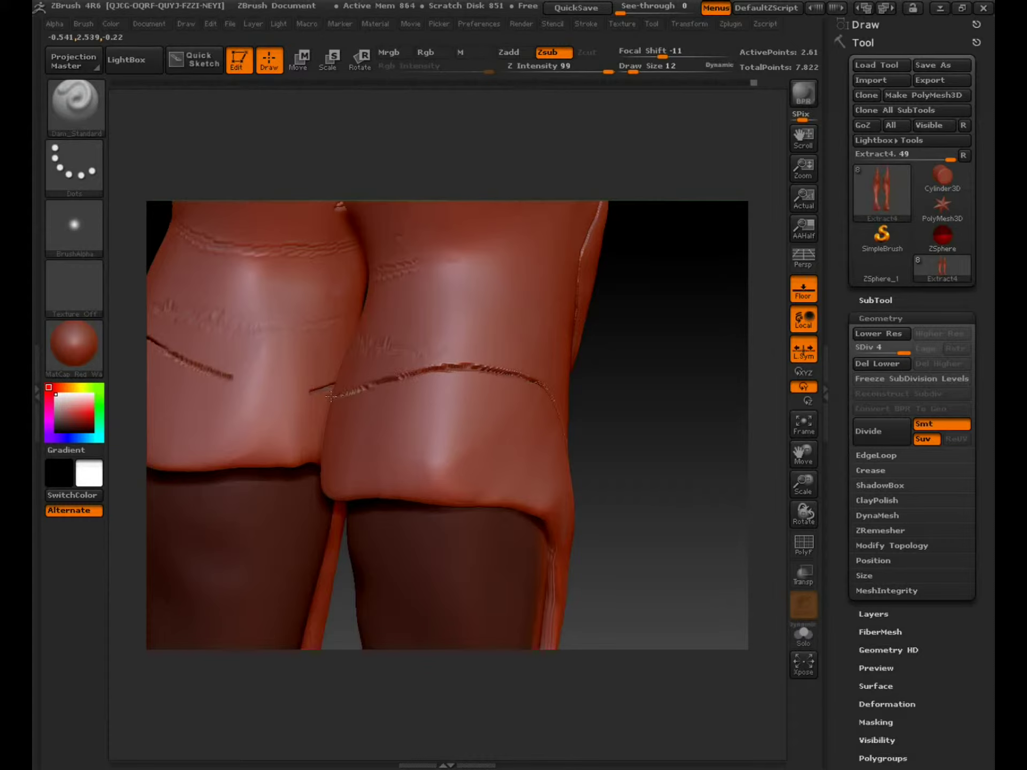
Carve a Dam_Standard groove closing the seam gap, then turn the legs to a front view
left_click_drag(711, 383, 690, 389)
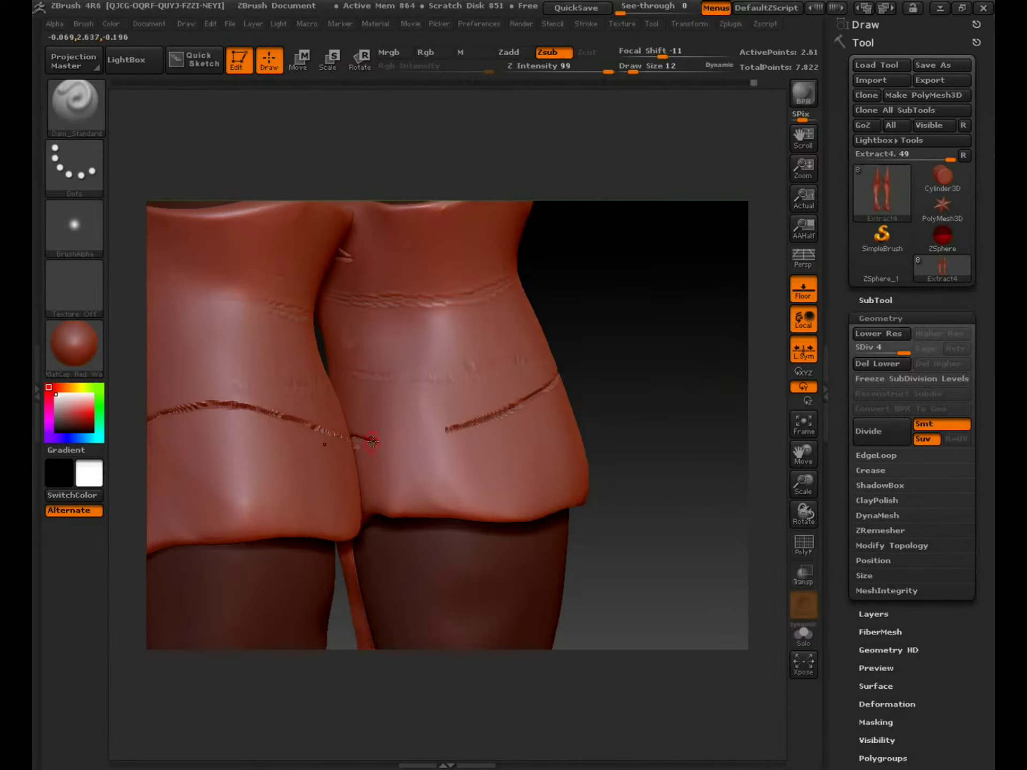
left_click_drag(418, 436, 493, 418)
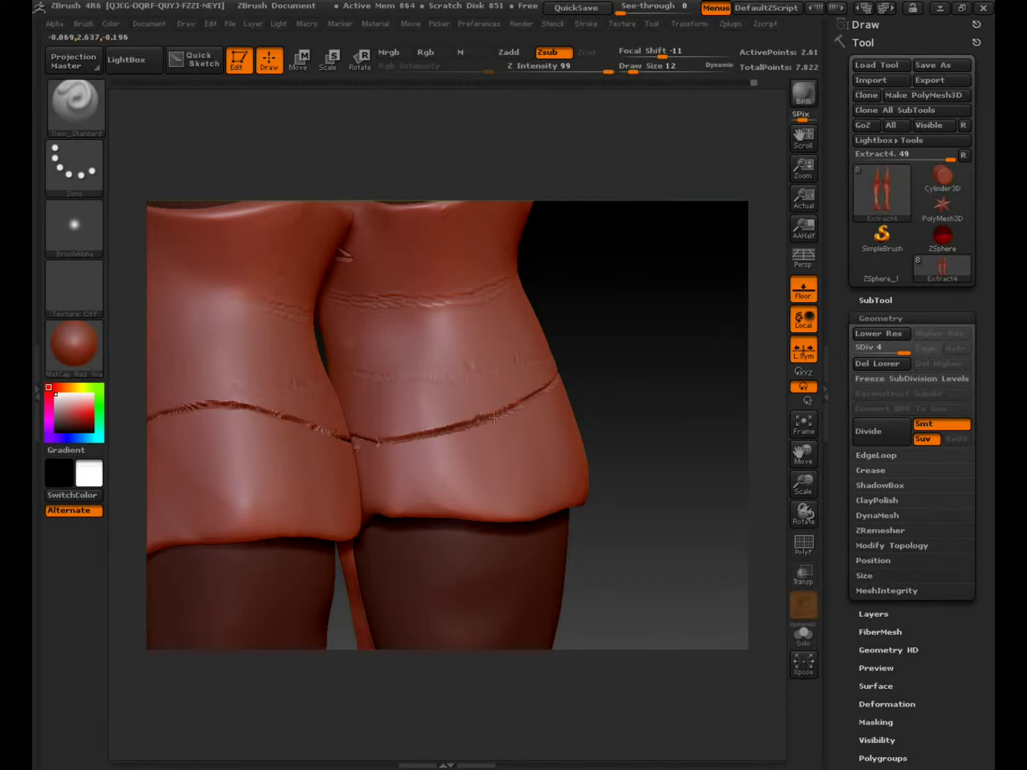
mouse_move(697, 408)
left_mouse_down()
mouse_move(649, 409)
mouse_move(695, 417)
mouse_move(668, 417)
left_mouse_up()
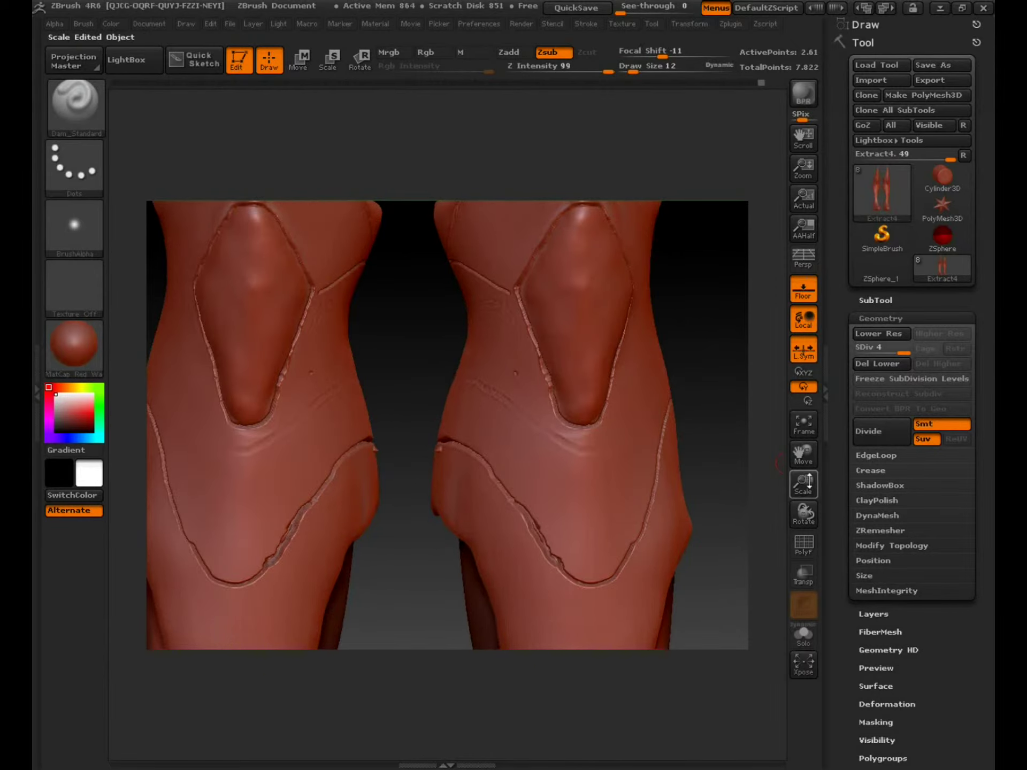
mouse_move(803, 457)
left_mouse_down()
mouse_move(695, 427)
mouse_move(595, 433)
mouse_move(702, 442)
left_mouse_up()
mouse_move(803, 454)
left_mouse_down()
mouse_move(820, 383)
mouse_move(794, 374)
left_mouse_up()
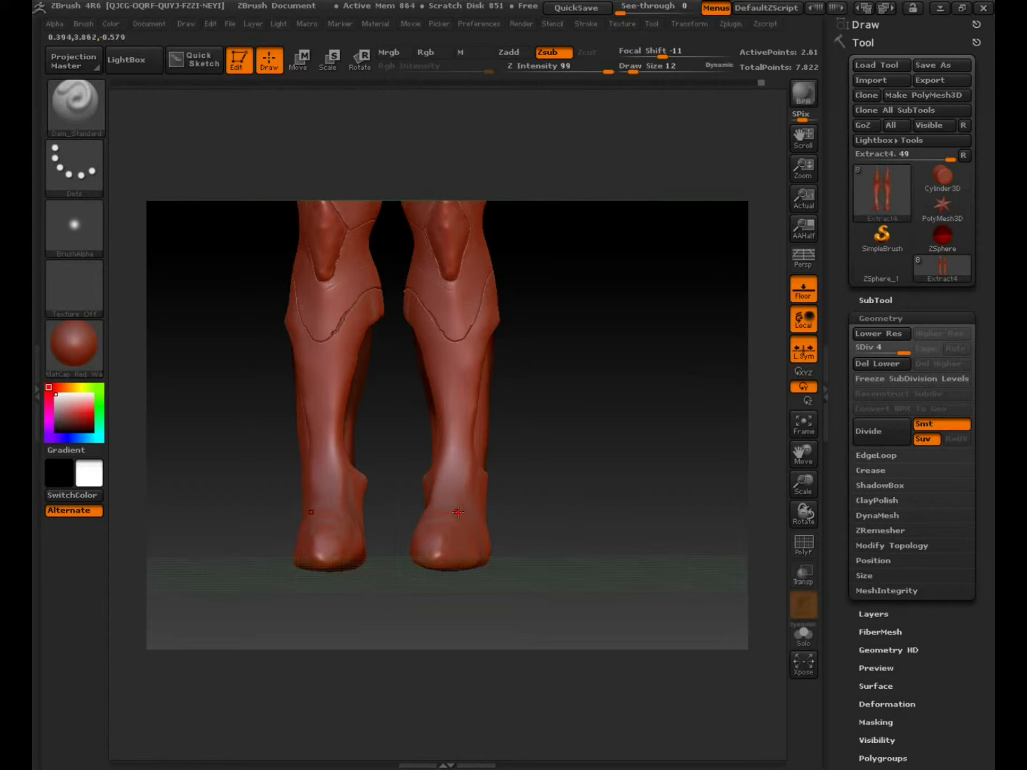
Undo the curved knee seams and carve a stepped seam groove up both lower legs
mouse_move(803, 484)
left_mouse_down()
mouse_move(815, 468)
mouse_move(794, 391)
left_mouse_up()
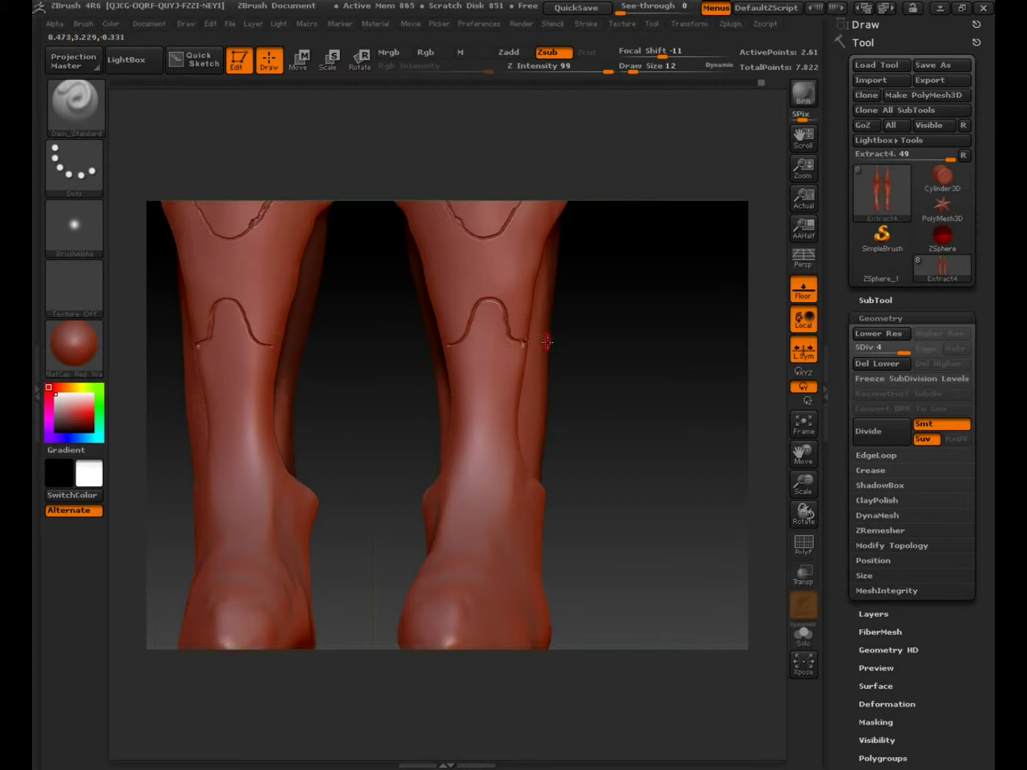
key("ctrl+z")
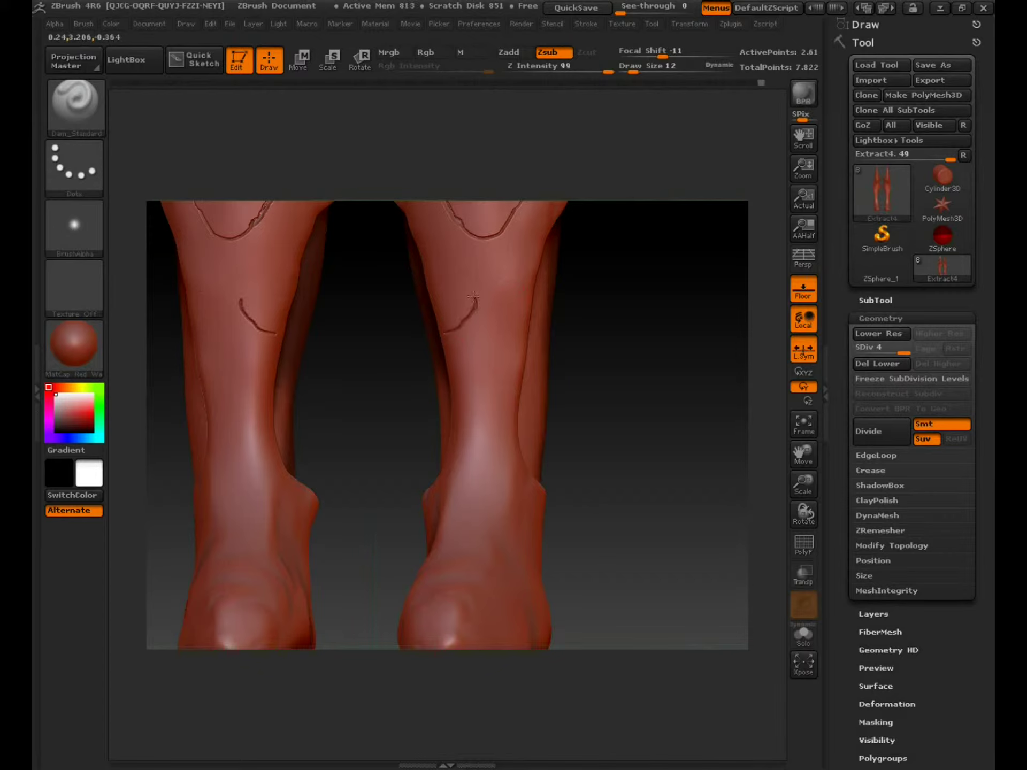
key("ctrl+z")
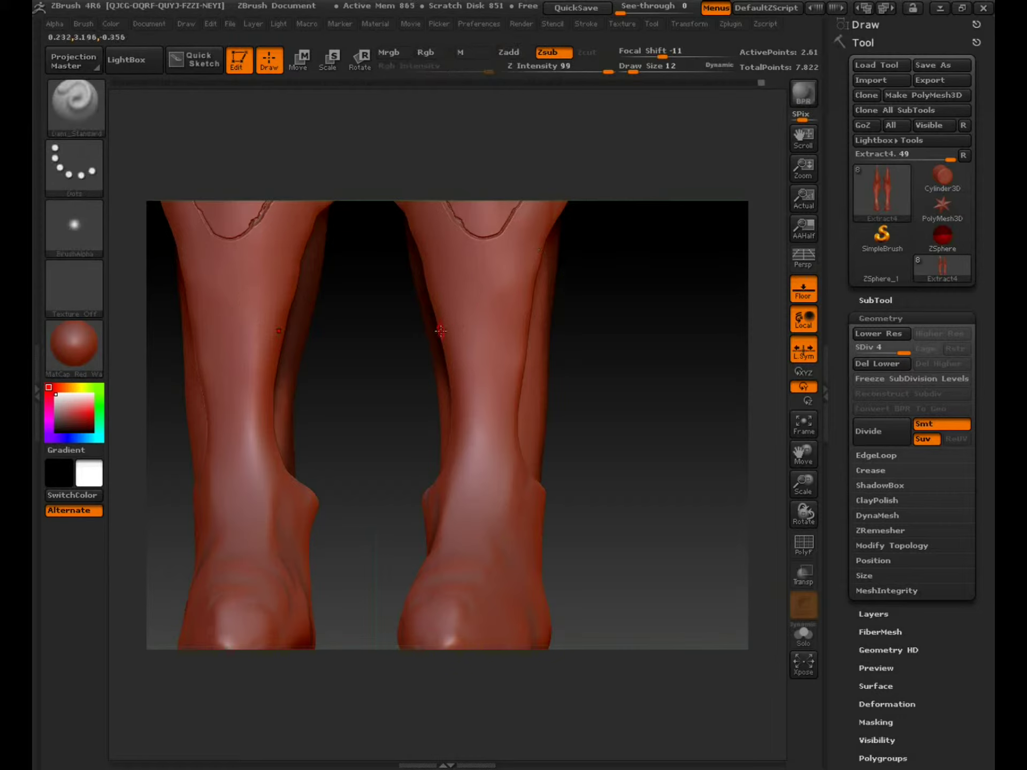
left_click_drag(463, 288, 466, 275)
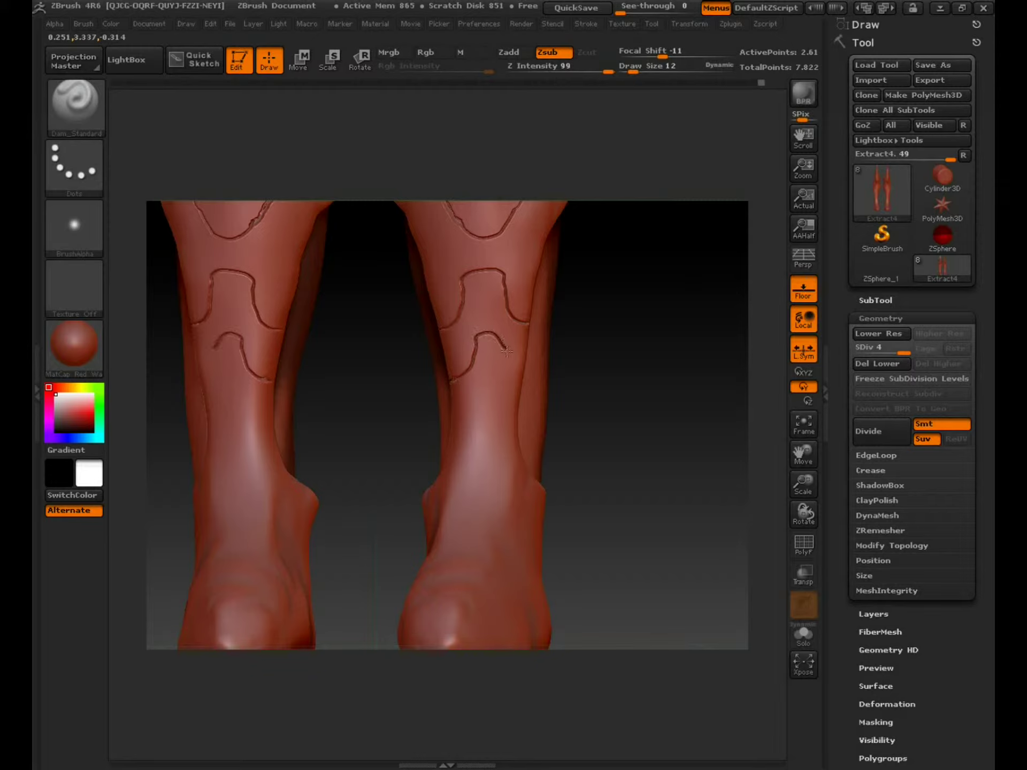
Try a short groove on the lower leg, undo it, and turn the legs to three-quarter view
left_click_drag(669, 387, 631, 356)
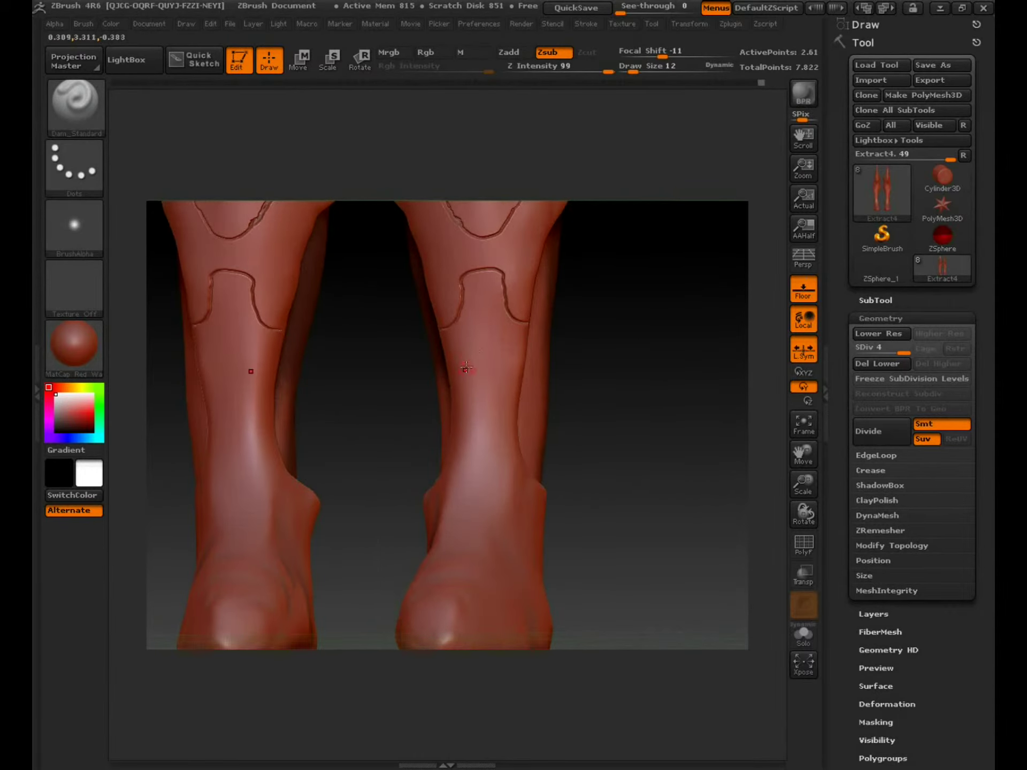
left_click_drag(461, 382, 471, 369)
key("ctrl+z")
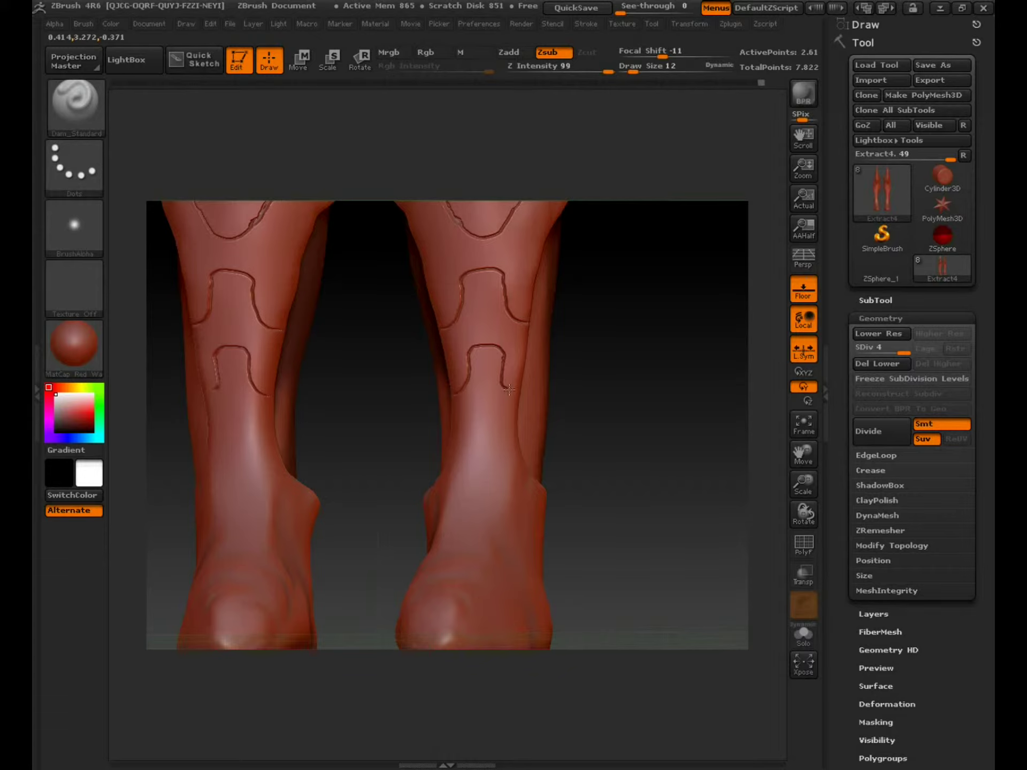
mouse_move(689, 388)
left_mouse_down()
mouse_move(680, 396)
mouse_move(706, 394)
mouse_move(709, 365)
left_mouse_up()
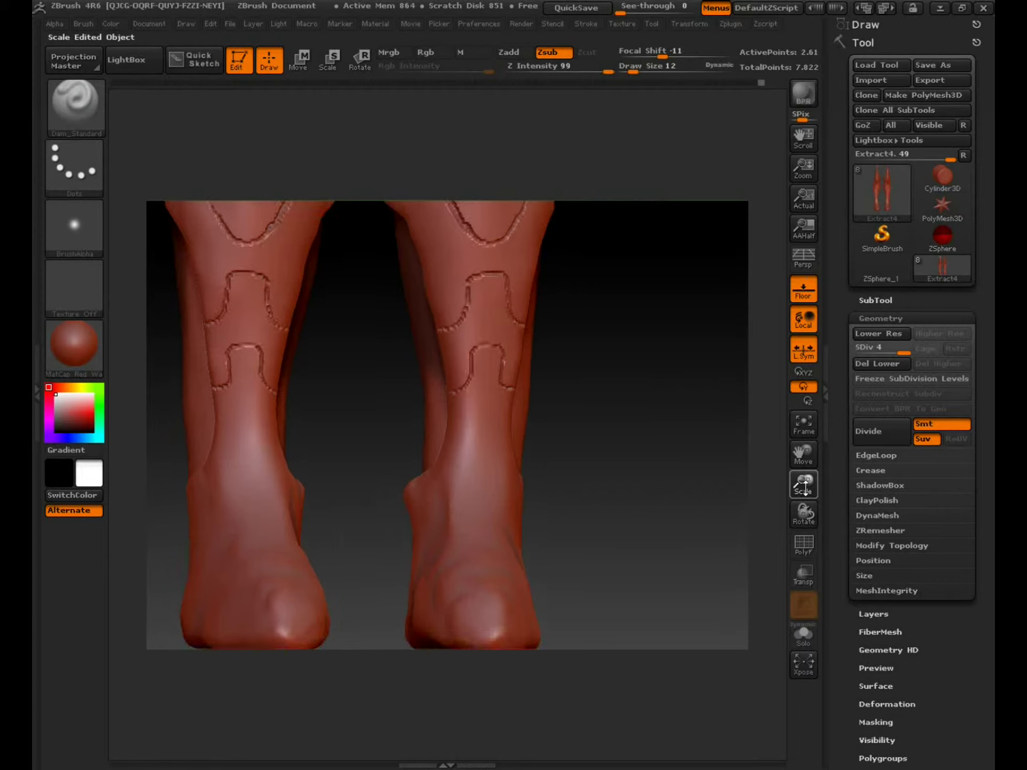
mouse_move(649, 353)
left_mouse_down()
mouse_move(709, 363)
mouse_move(592, 373)
left_mouse_up()
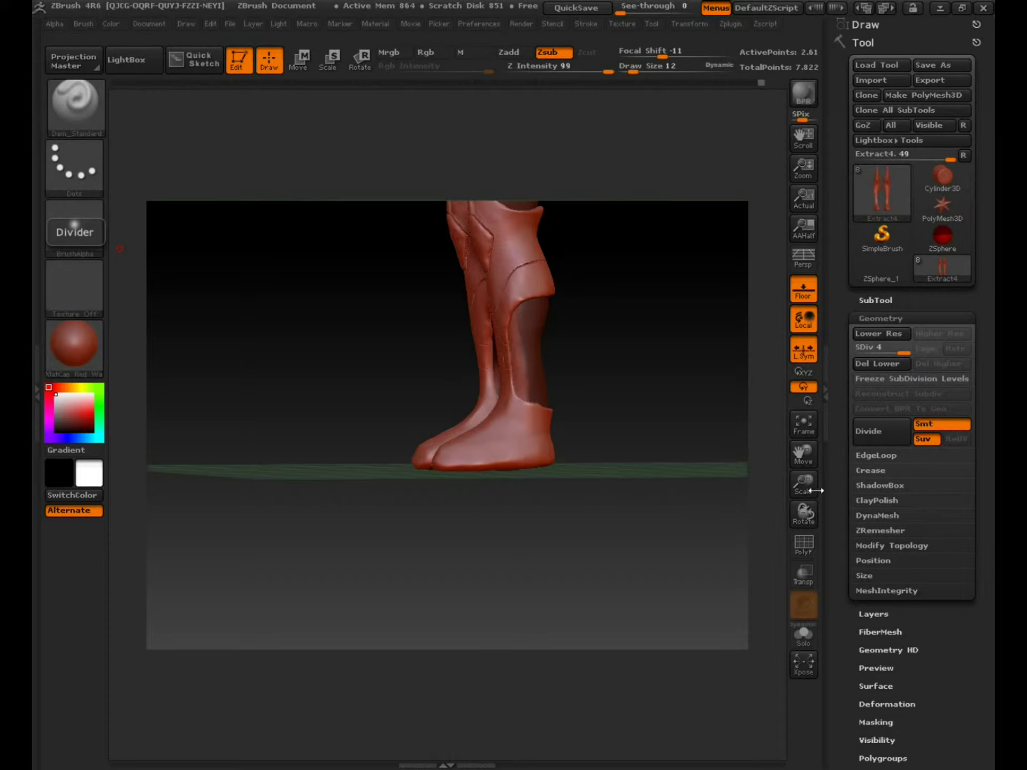
left_click_drag(691, 423, 755, 420)
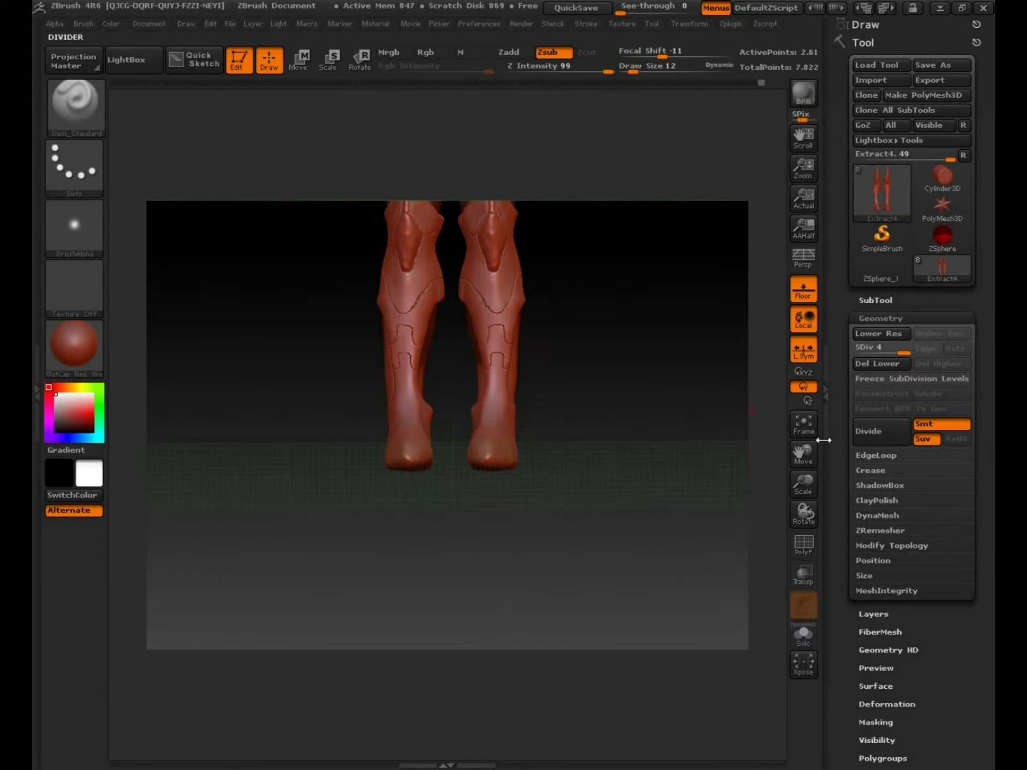
mouse_move(803, 452)
left_mouse_down()
mouse_move(800, 488)
mouse_move(839, 547)
left_mouse_up()
left_click_drag(802, 453, 805, 481)
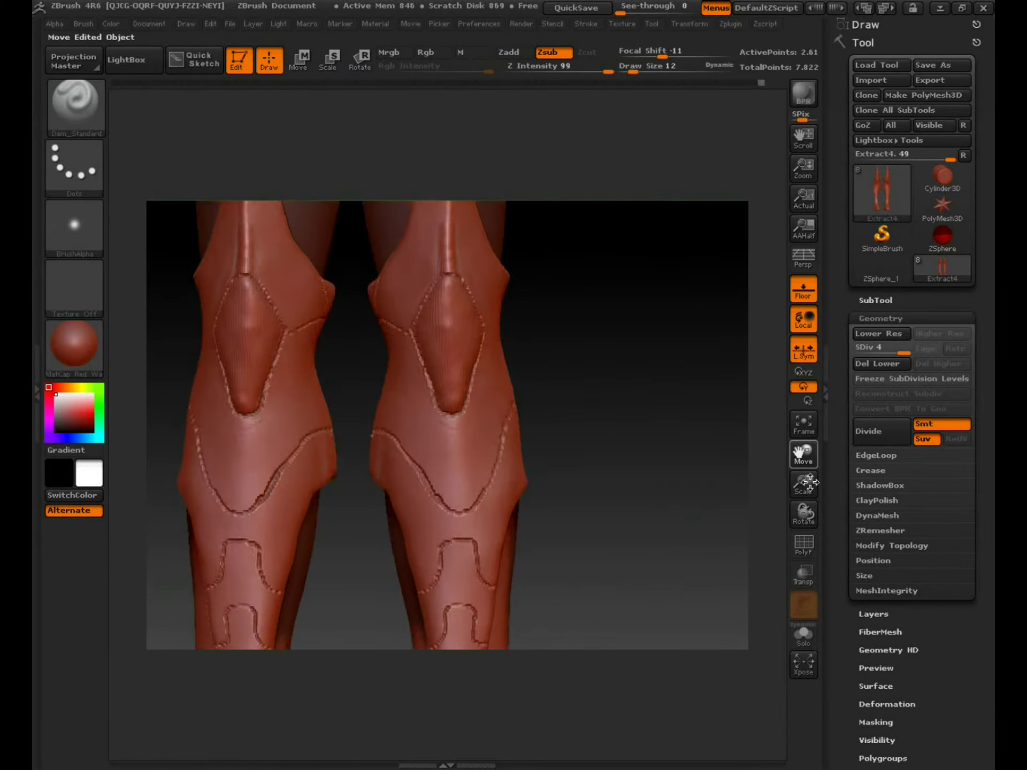
mouse_move(663, 452)
left_mouse_down()
mouse_move(621, 455)
mouse_move(613, 444)
left_mouse_up()
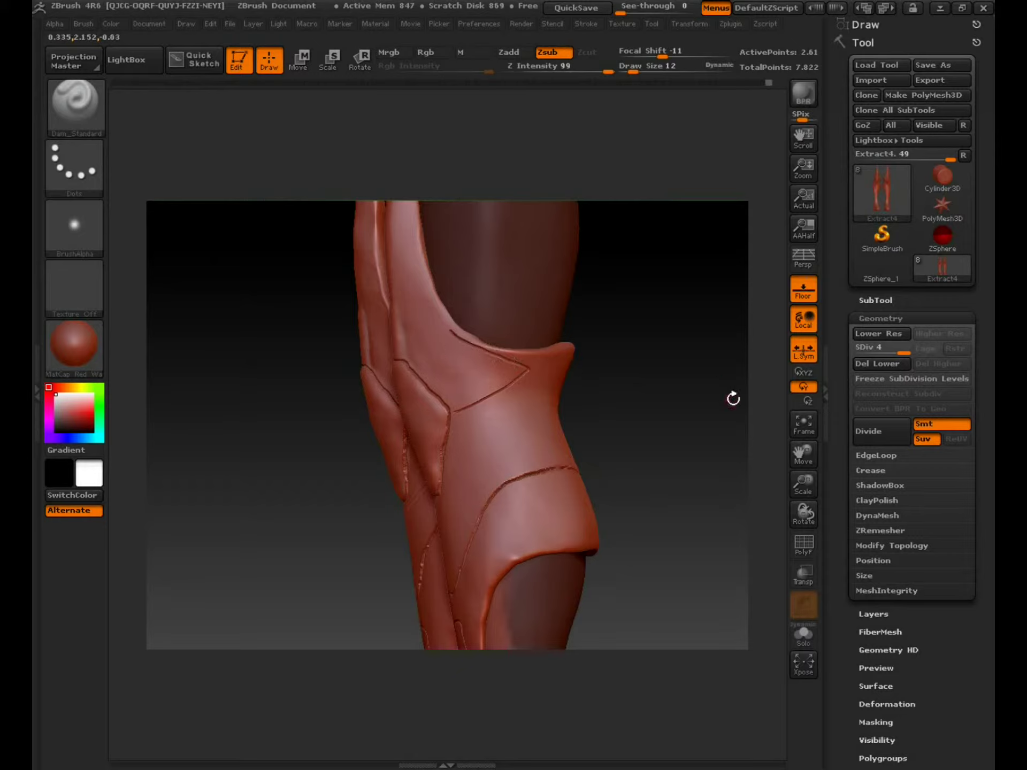
key("ctrl")
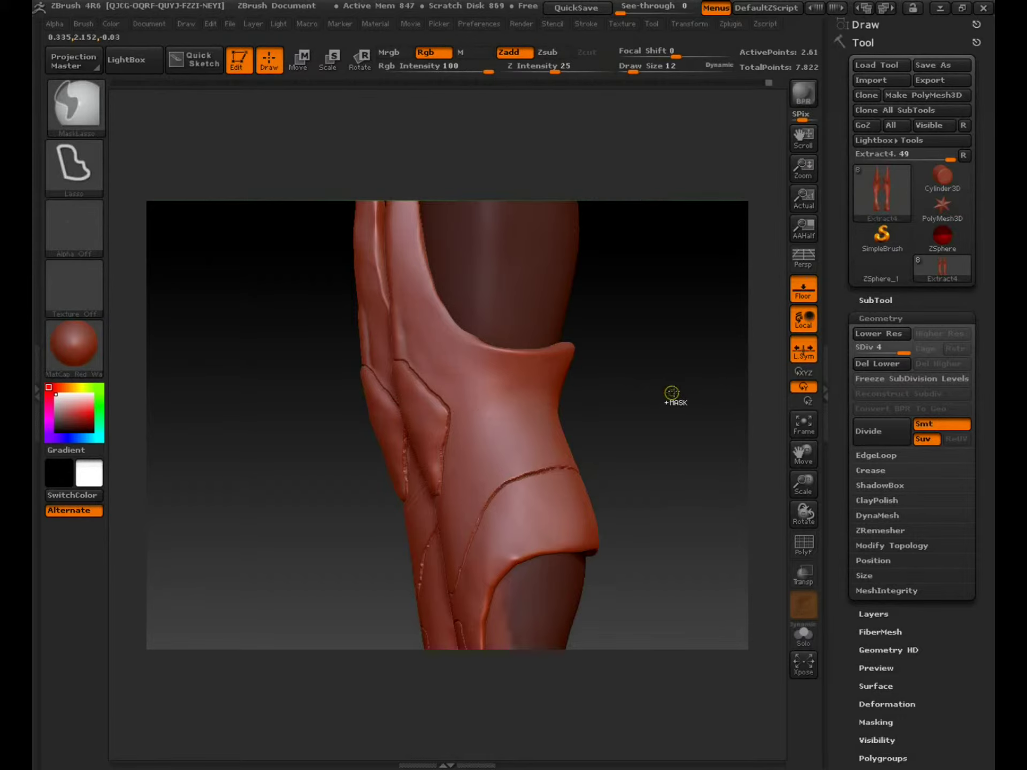
mouse_move(672, 390)
left_mouse_down()
mouse_move(712, 385)
mouse_move(579, 369)
left_mouse_up()
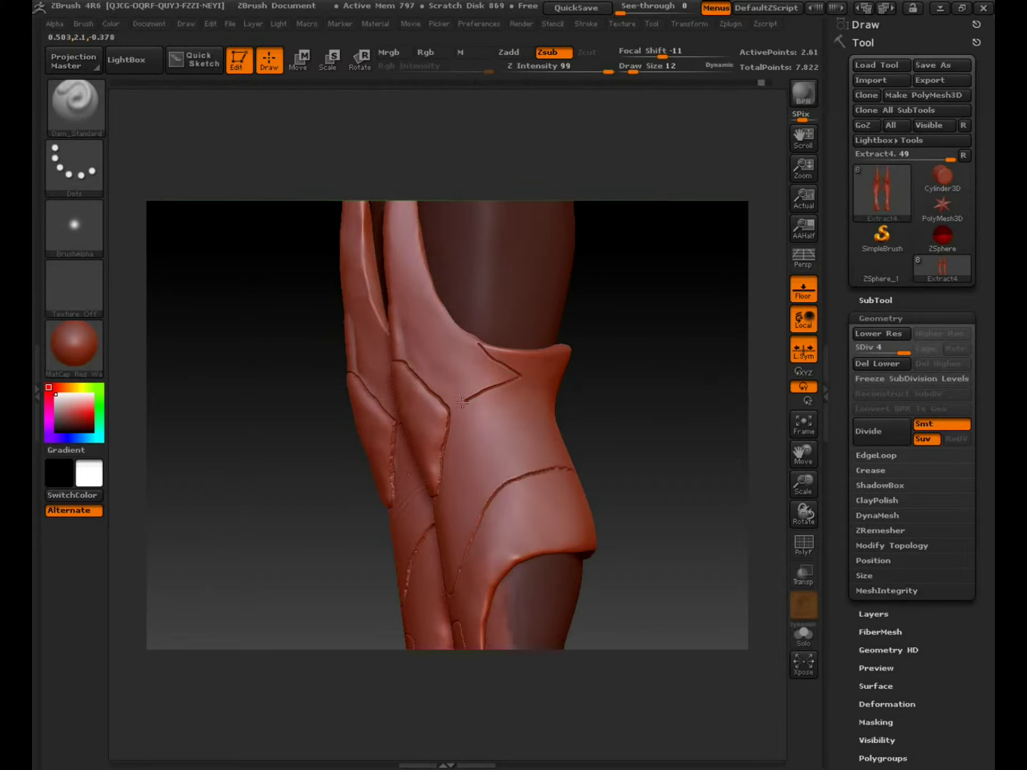
left_click_drag(701, 394, 654, 407, "shift")
left_click_drag(390, 412, 527, 412)
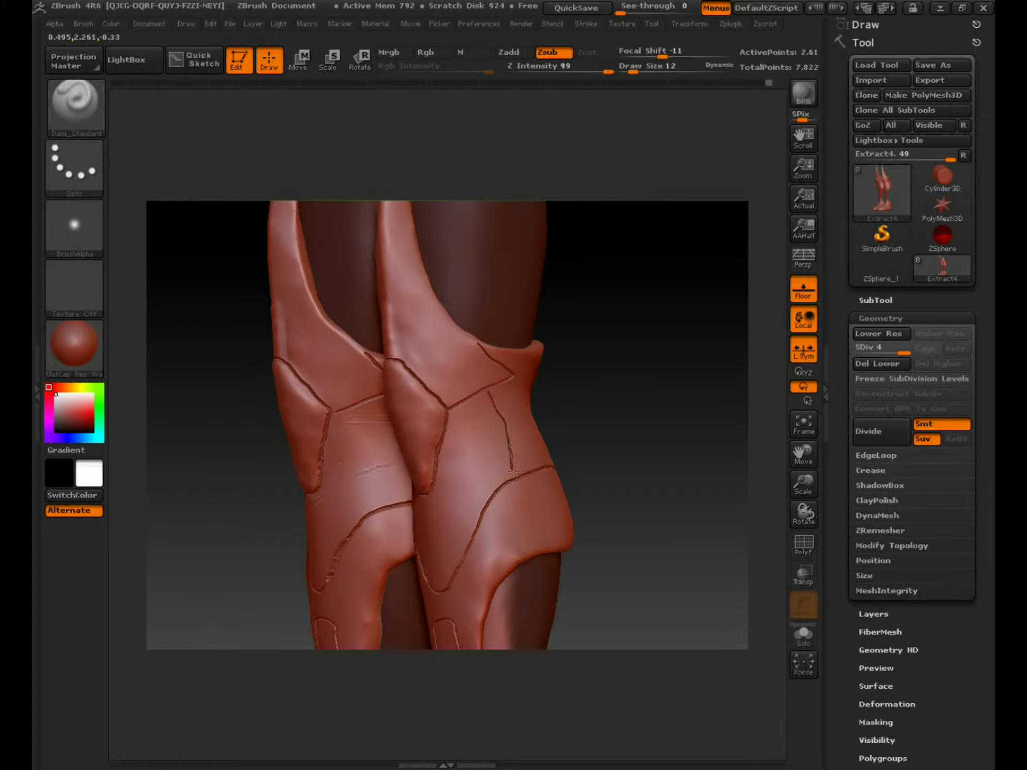
Isolate the right leg and carve a groove down its knee plate joining the upper seam
left_click(556, 444, "ctrl+shift")
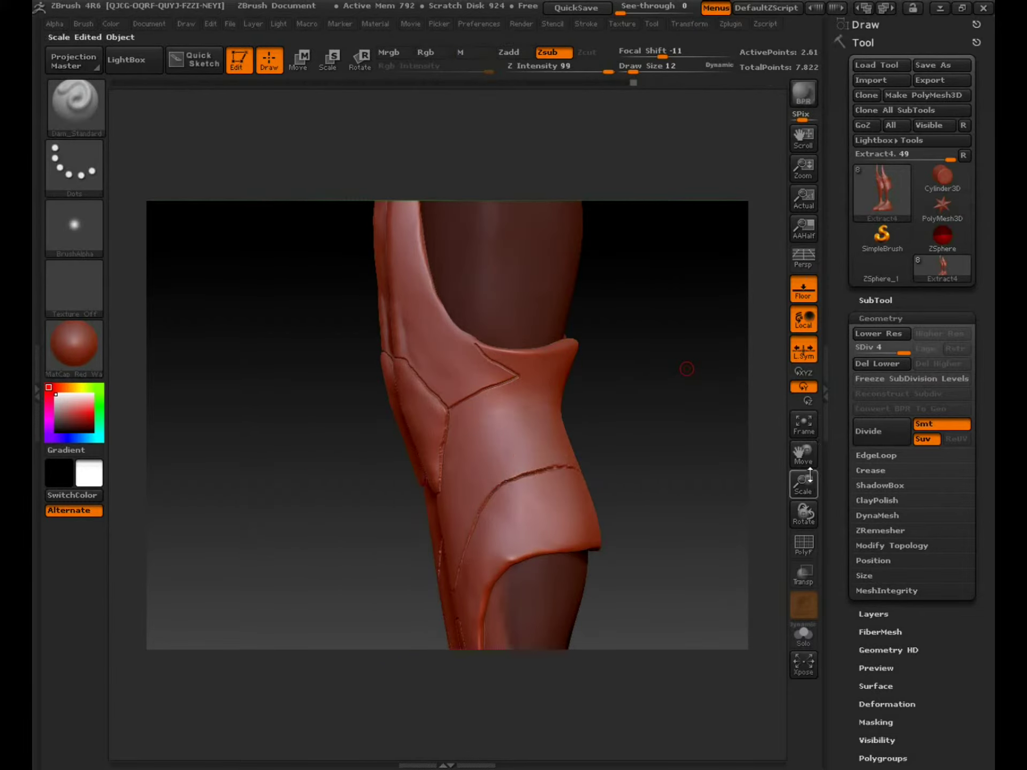
left_click_drag(810, 474, 535, 403)
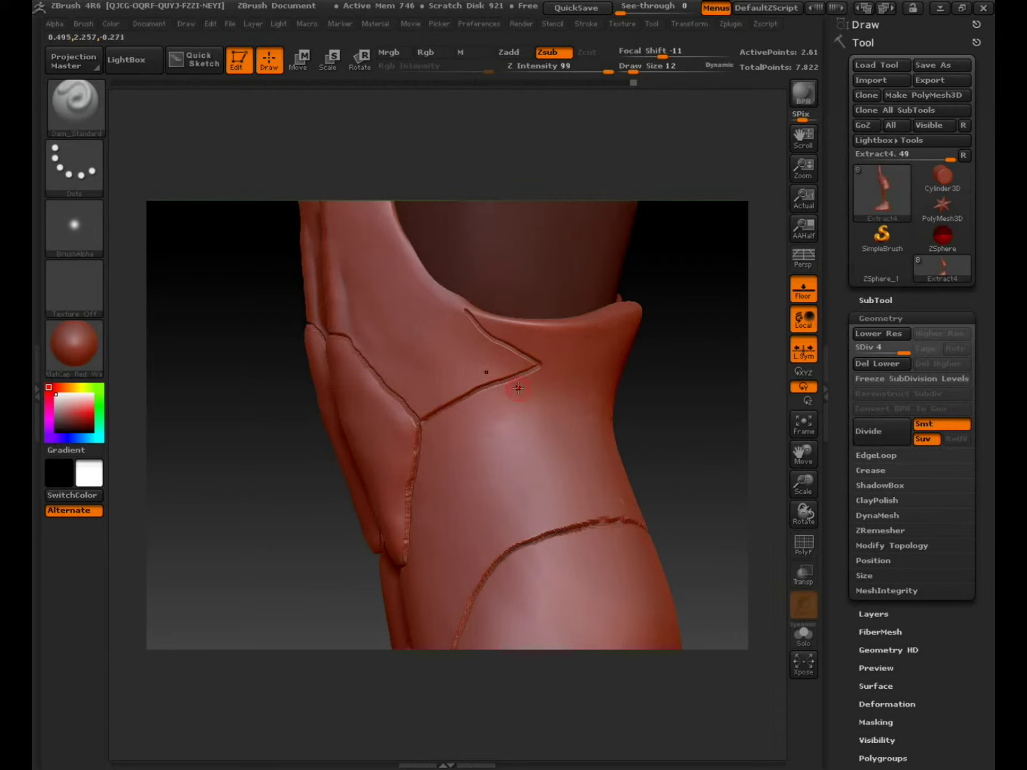
left_click_drag(503, 383, 518, 406)
key("ctrl+z")
mouse_move(507, 388)
left_mouse_down()
mouse_move(550, 456)
mouse_move(572, 526)
left_mouse_up()
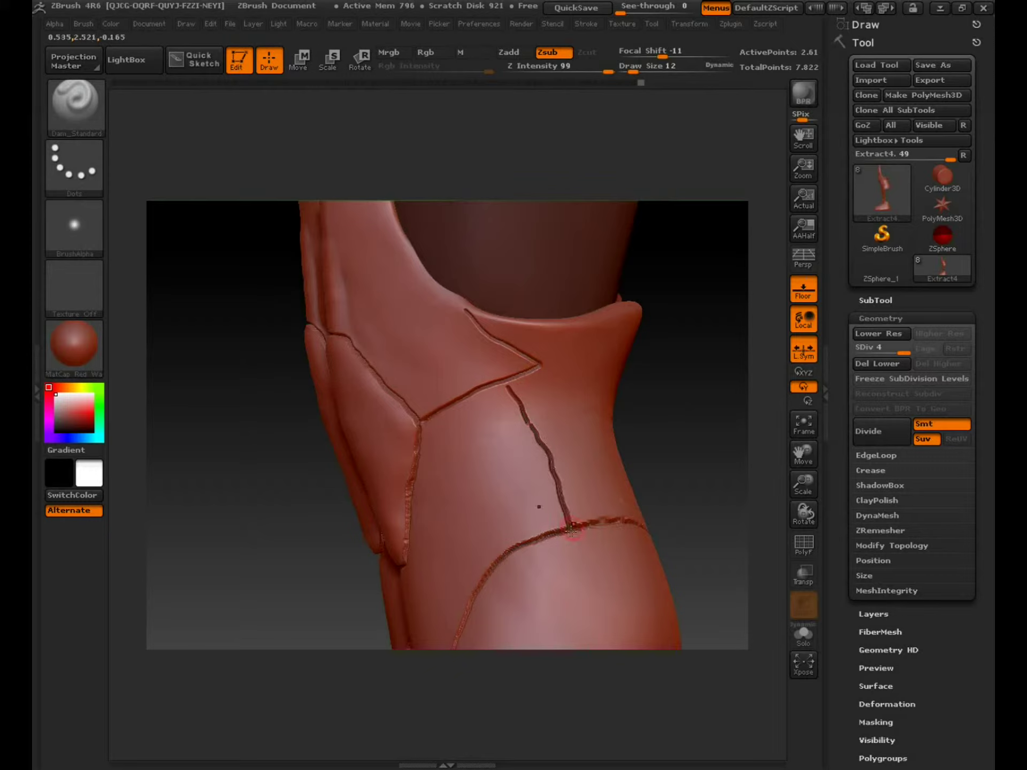
left_click_drag(516, 395, 511, 381)
Carve another seam groove down the shin, then zoom out to both lower legs
left_click_drag(674, 422, 658, 355)
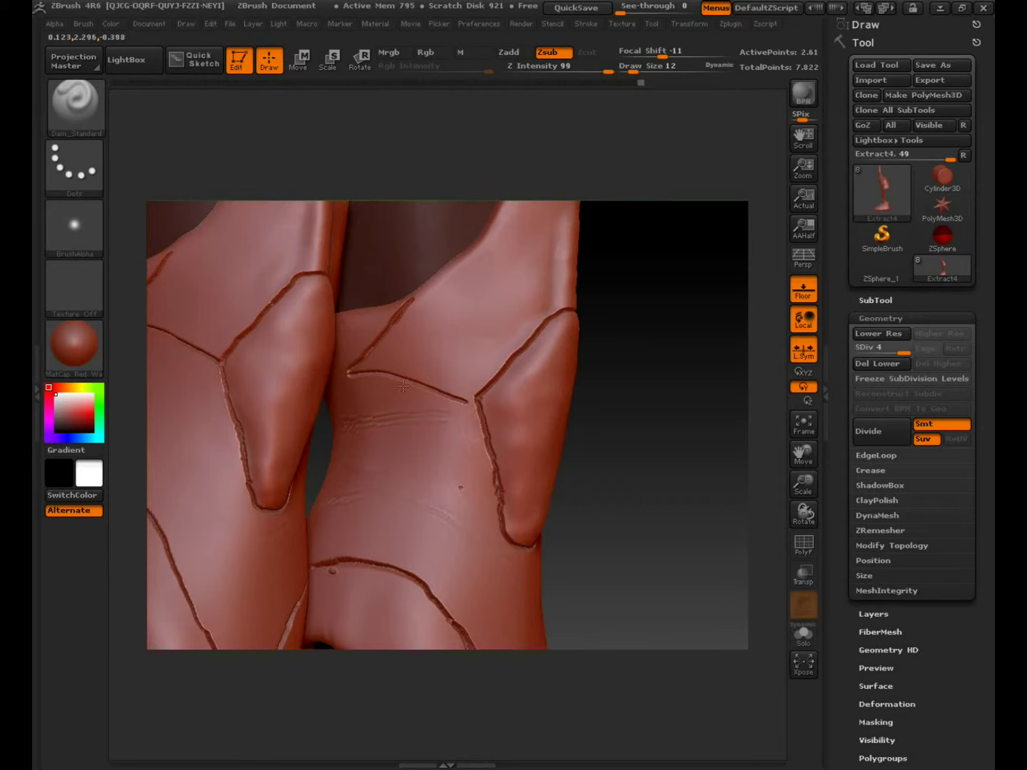
left_click_drag(388, 441, 391, 427)
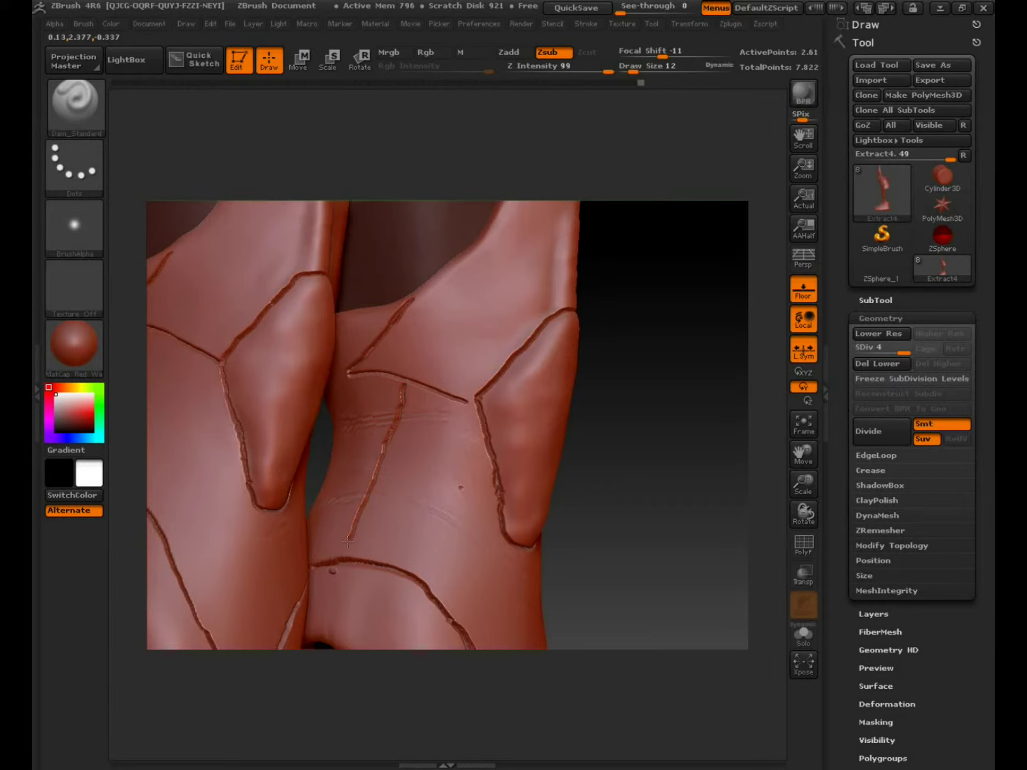
mouse_move(591, 433)
left_mouse_down()
mouse_move(660, 415)
mouse_move(535, 374)
left_mouse_up()
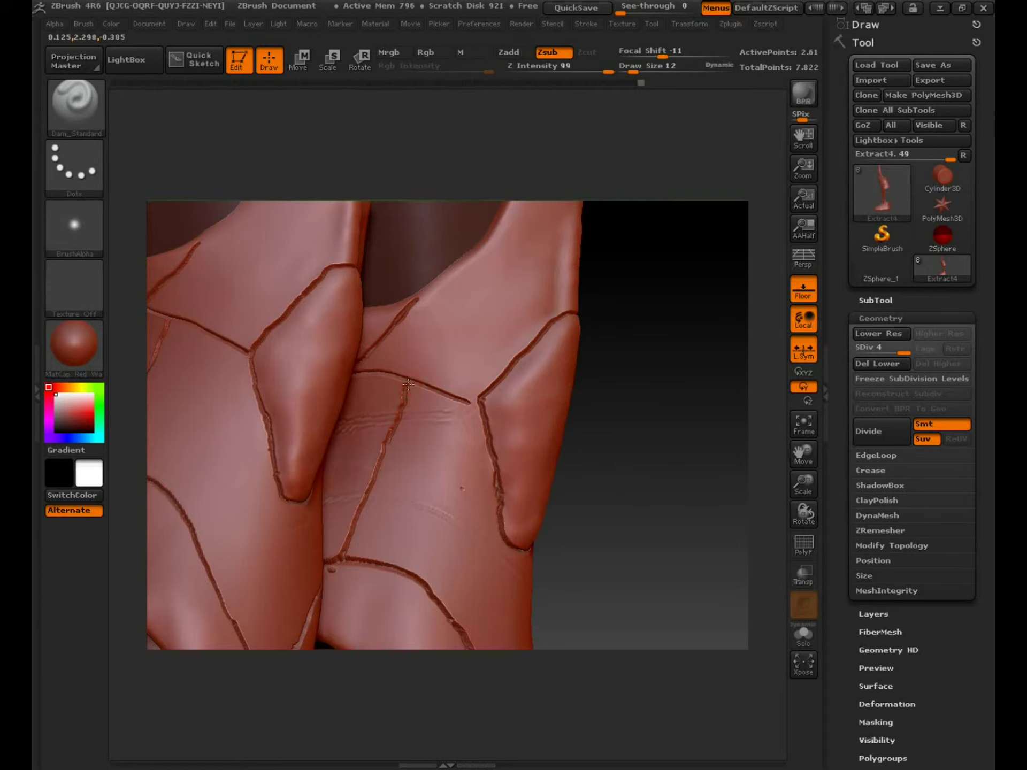
mouse_move(803, 484)
left_mouse_down()
mouse_move(640, 426)
mouse_move(663, 428)
mouse_move(624, 299)
left_mouse_up()
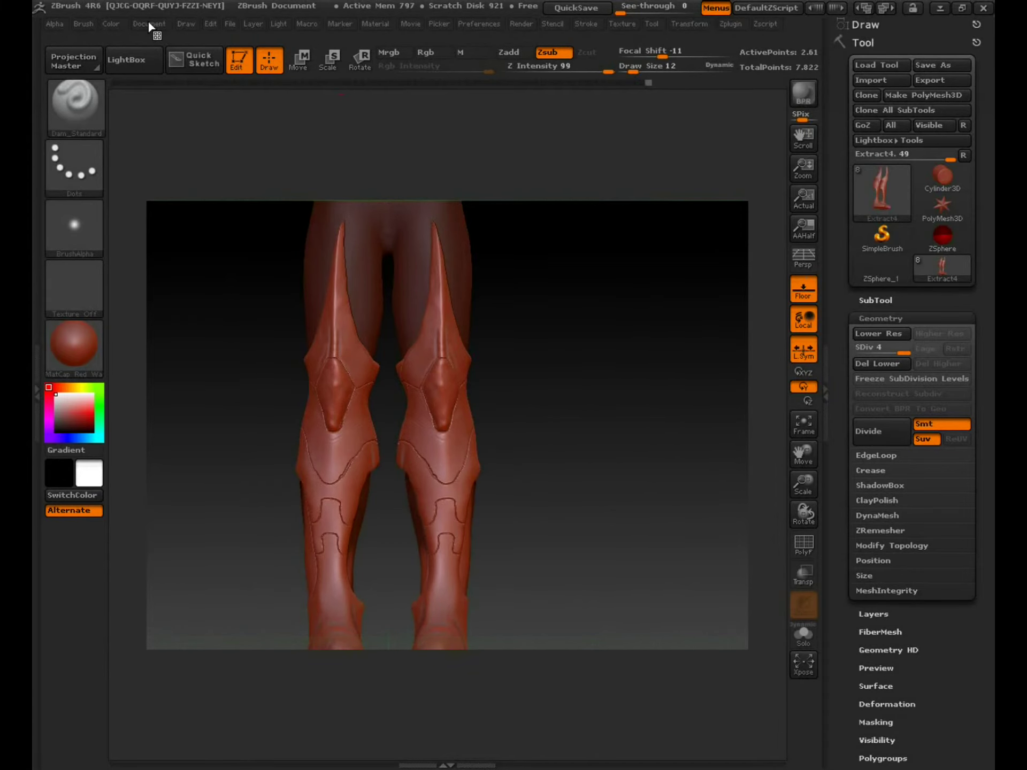
Save the active tool as Skin_ikkibase159 in the ikki folder via Save As
left_click(149, 23)
left_click(231, 58)
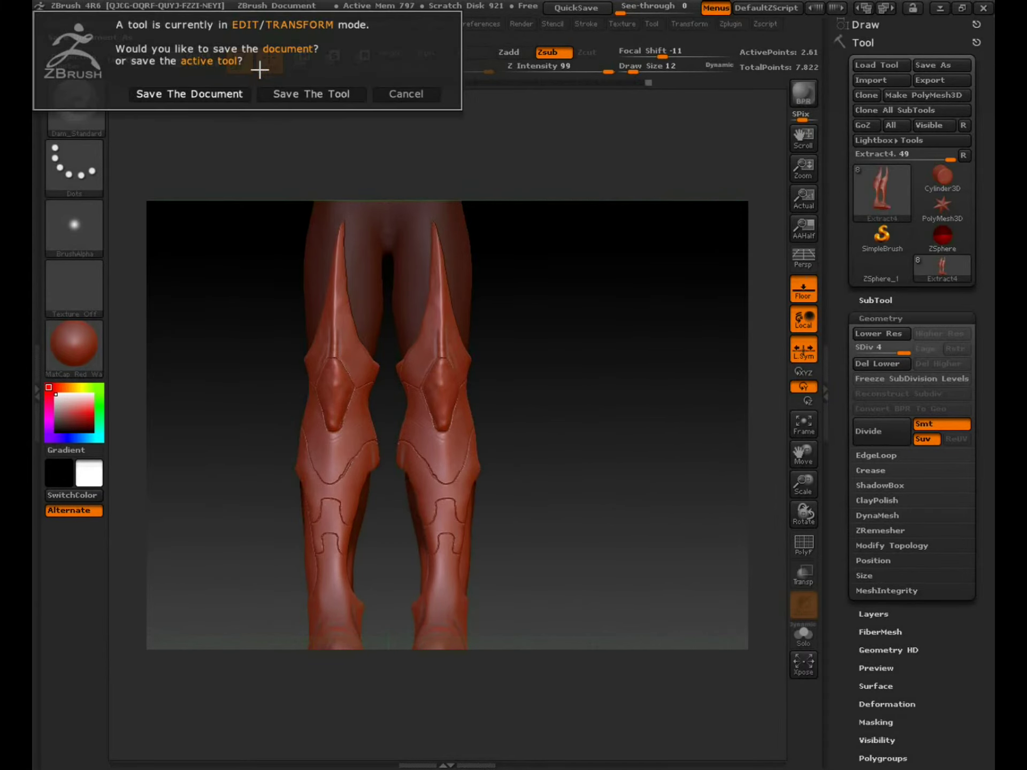
left_click(315, 94)
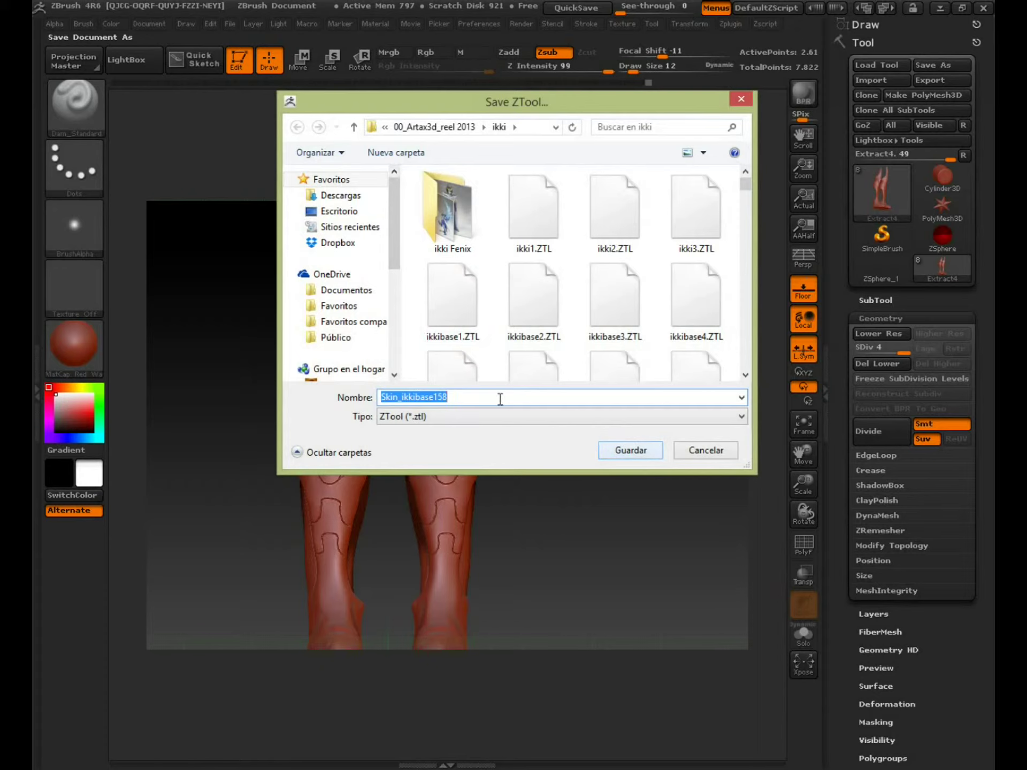
left_click(491, 396)
key("BackSpace")
type("9")
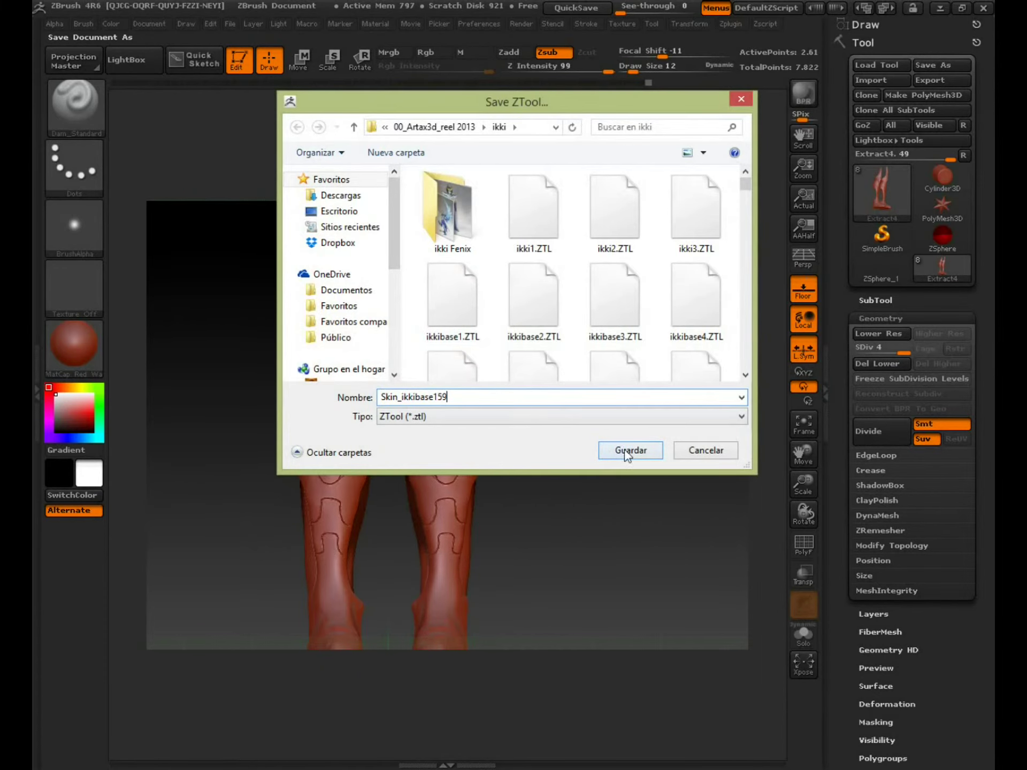
left_click(626, 453)
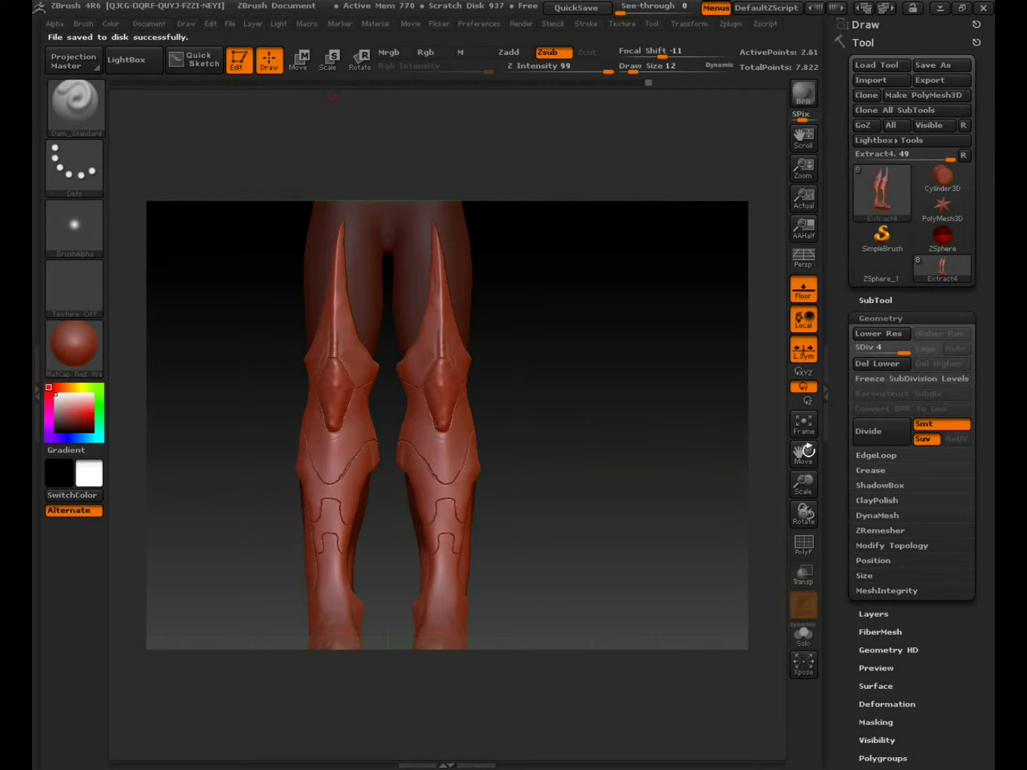
Zoom in on the right knee, switch to the sPolish brush and raise Draw Size to 49
left_click_drag(805, 484, 825, 561)
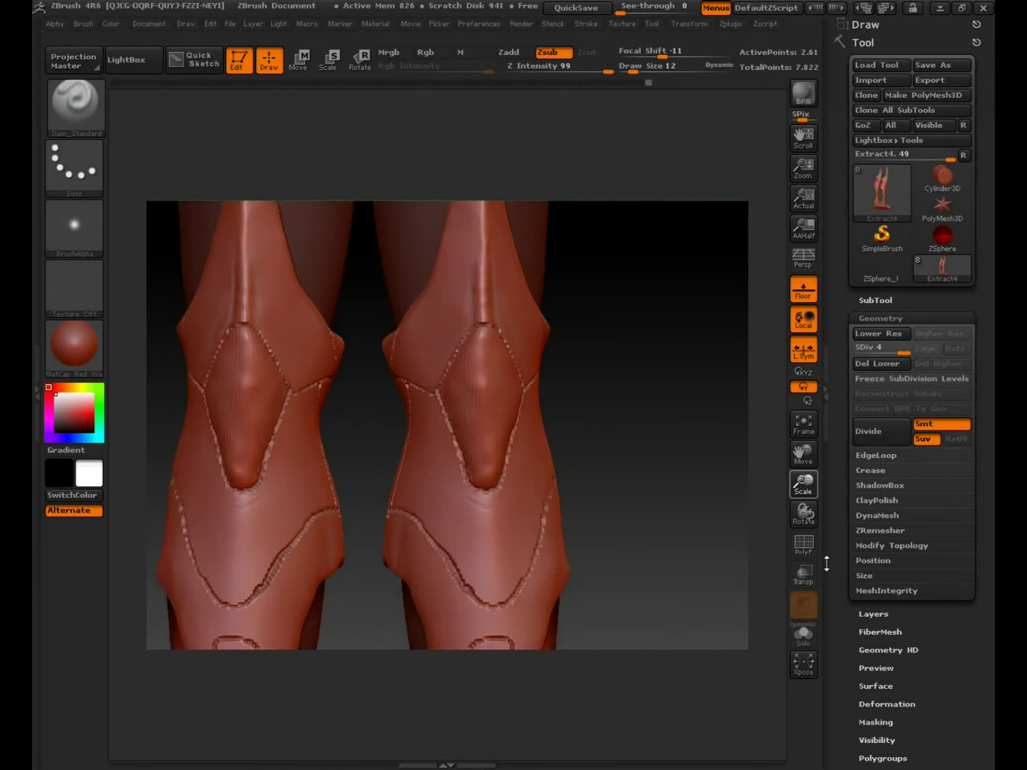
mouse_move(680, 474)
left_mouse_down()
mouse_move(689, 443)
mouse_move(696, 460)
left_mouse_up()
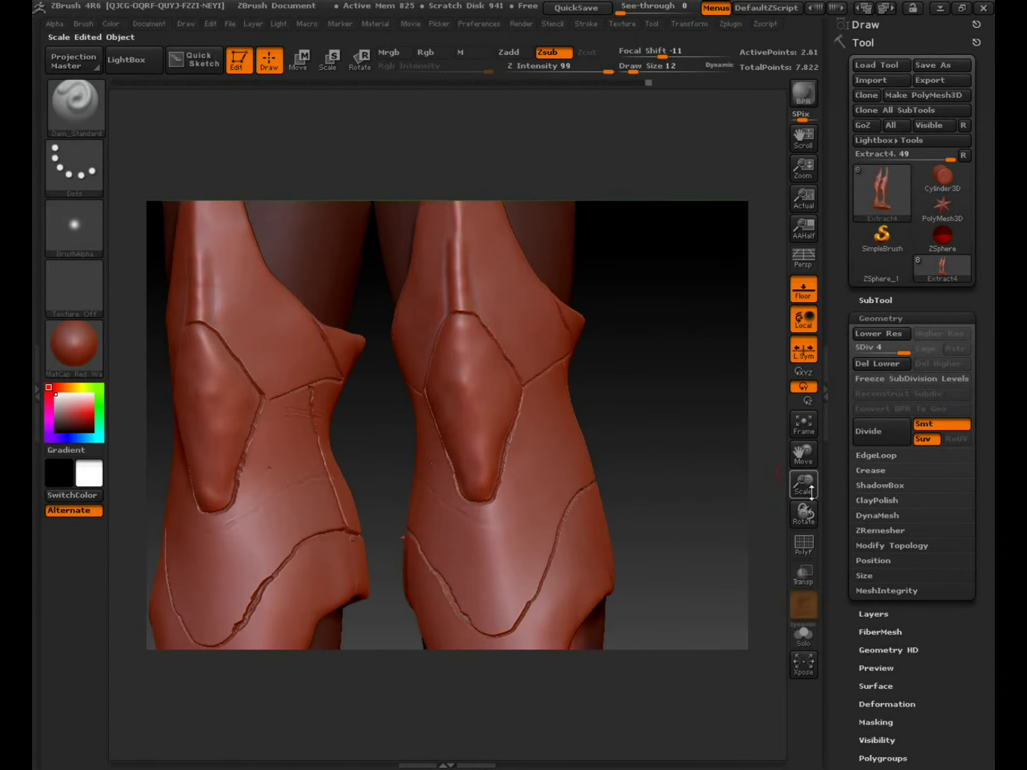
left_click_drag(804, 484, 804, 428)
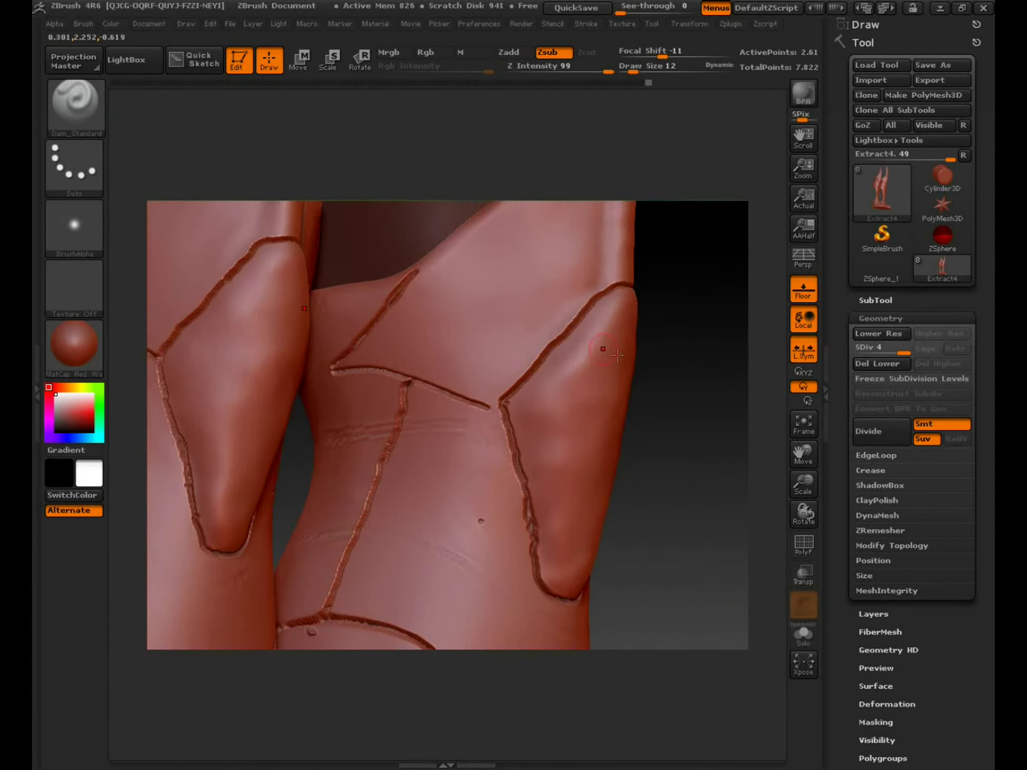
left_click(72, 110)
left_click(91, 106)
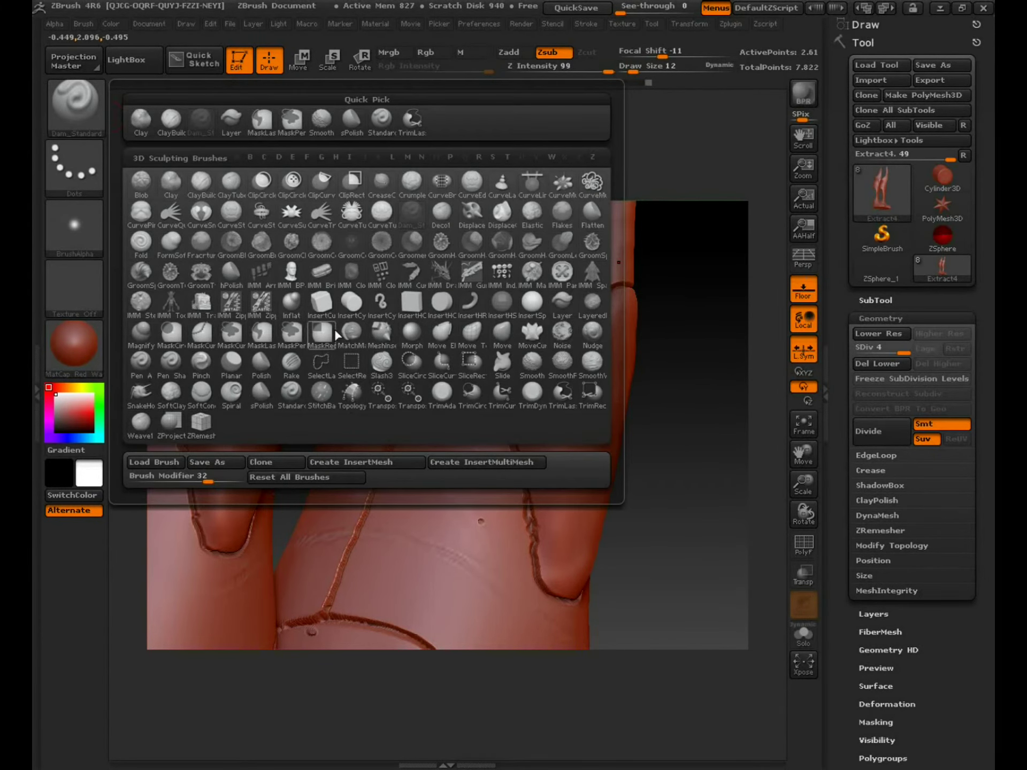
left_click(263, 395)
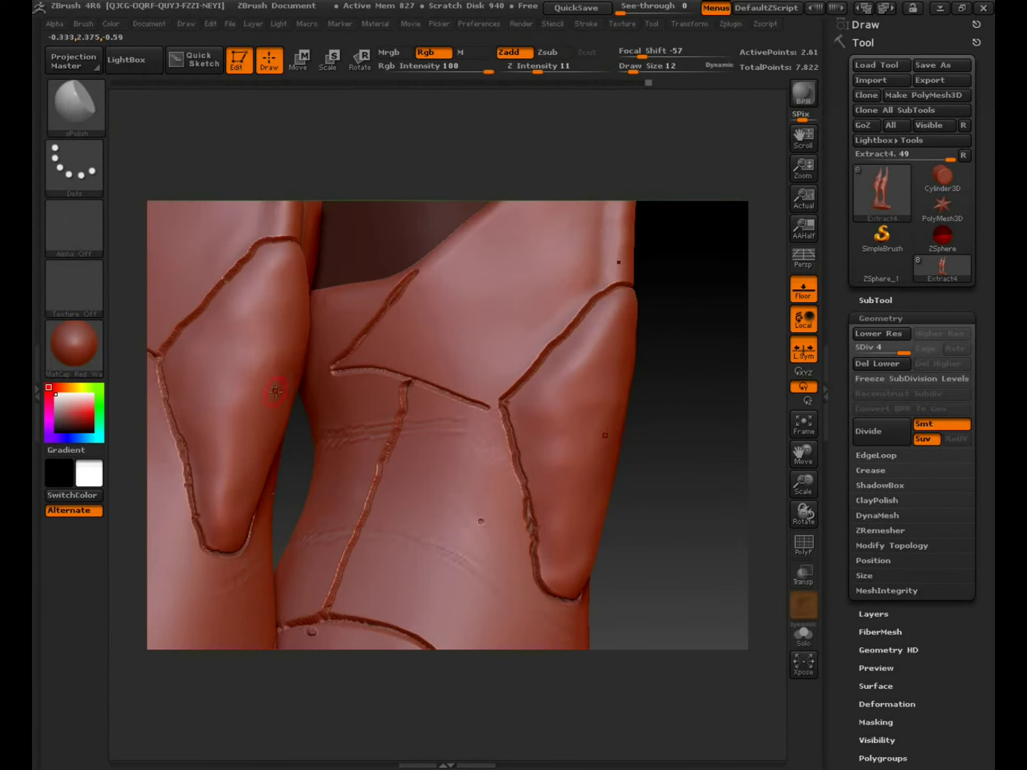
mouse_move(804, 452)
left_mouse_down()
mouse_move(752, 447)
mouse_move(695, 423)
left_mouse_up()
left_click_drag(631, 337, 596, 332)
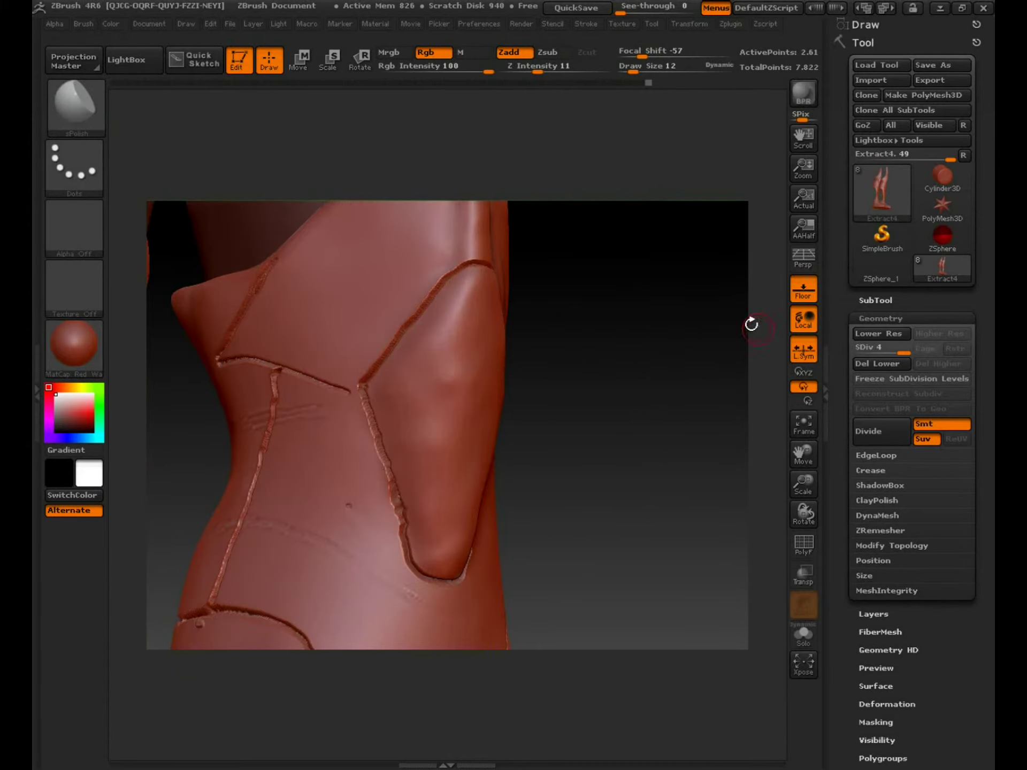
left_click_drag(651, 76, 645, 71)
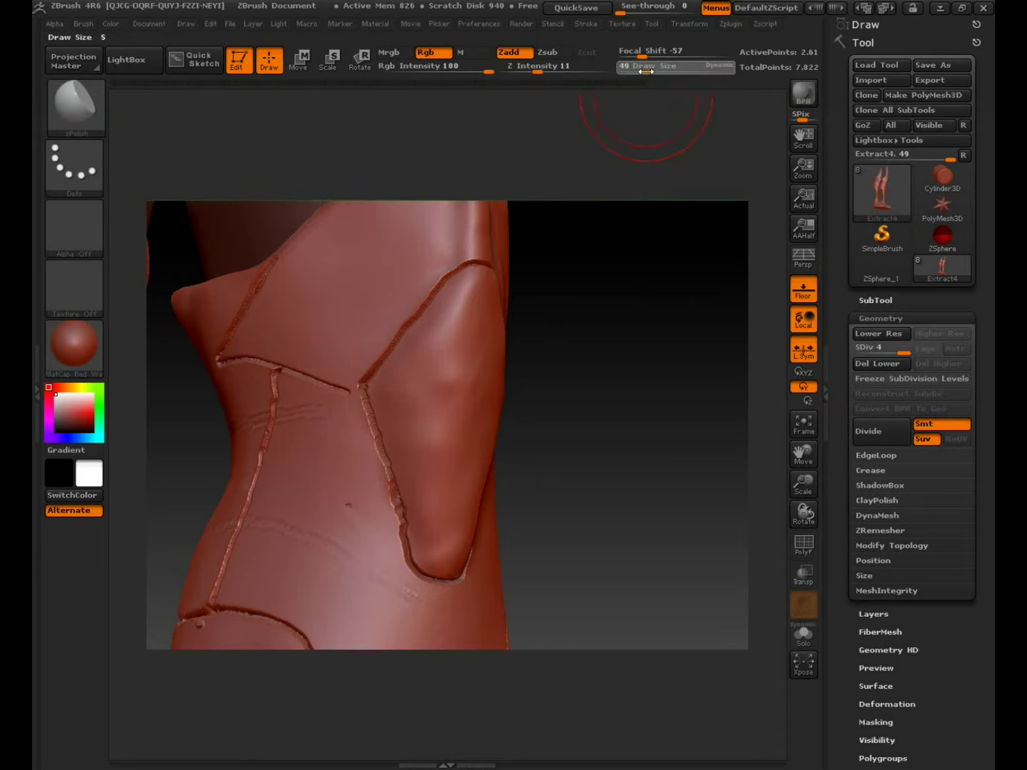
Polish the knee plate surfaces while orbiting around the plates' sides
left_click_drag(631, 280, 520, 332)
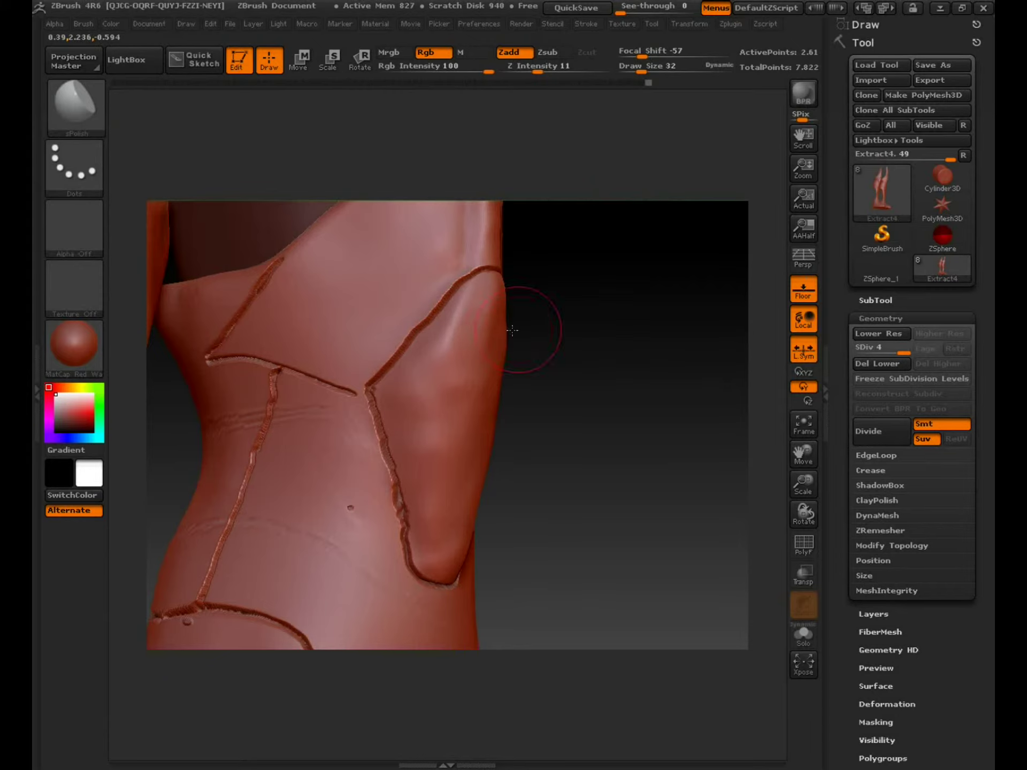
left_click_drag(522, 328, 621, 316)
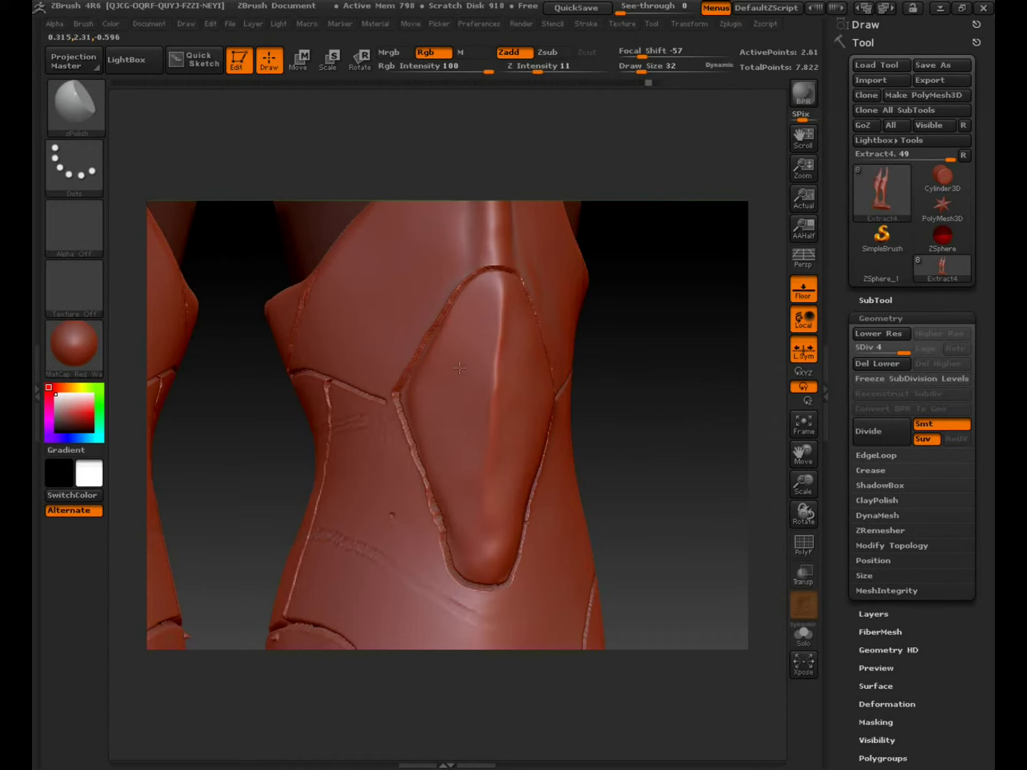
left_click_drag(717, 381, 686, 341)
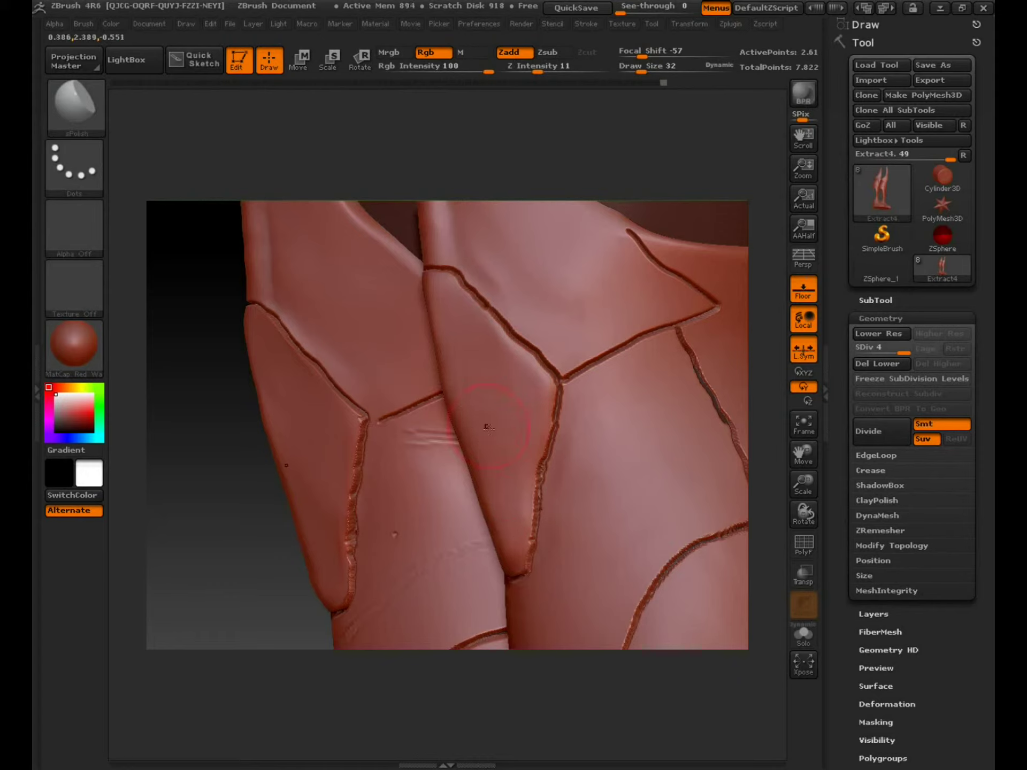
mouse_move(220, 454)
left_mouse_down()
mouse_move(681, 401)
mouse_move(688, 350)
left_mouse_up()
left_click_drag(706, 432, 749, 422)
mouse_move(803, 484)
left_mouse_down()
mouse_move(808, 500)
mouse_move(800, 466)
left_mouse_up()
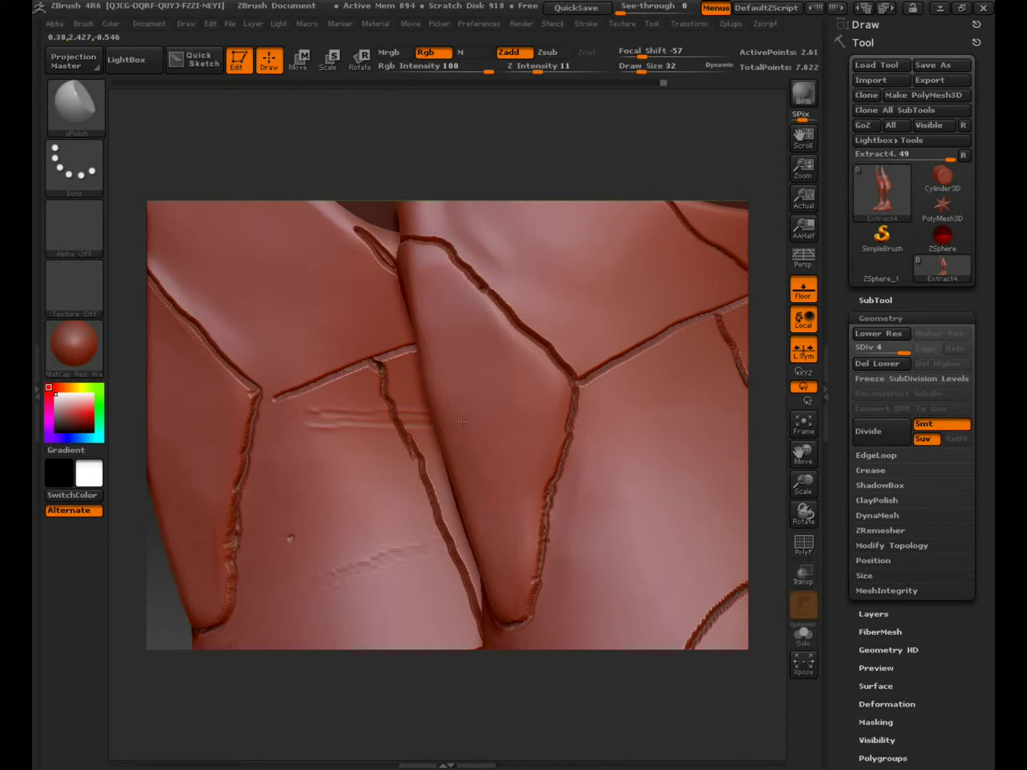
mouse_move(772, 447)
left_mouse_down()
mouse_move(802, 452)
mouse_move(791, 385)
mouse_move(768, 419)
left_mouse_up()
Continue polishing the plates near the seam from frontal and side angles, ending on both knees
left_click_drag(699, 419, 443, 427)
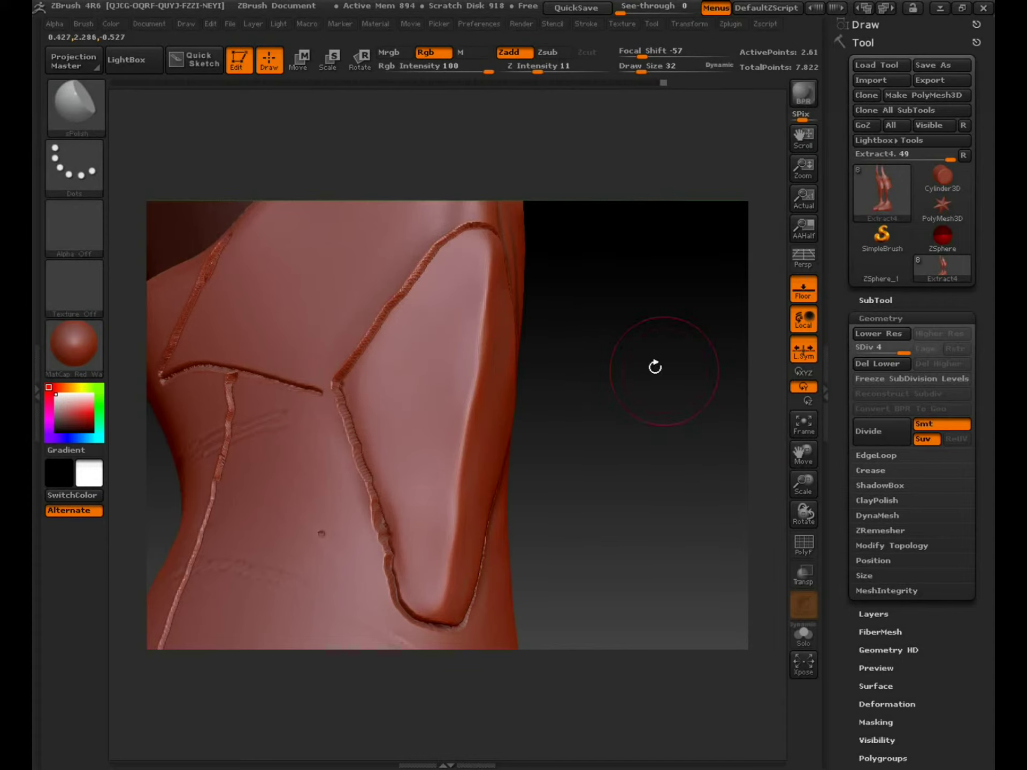
mouse_move(679, 373)
left_mouse_down()
mouse_move(687, 427)
mouse_move(752, 435)
left_mouse_up()
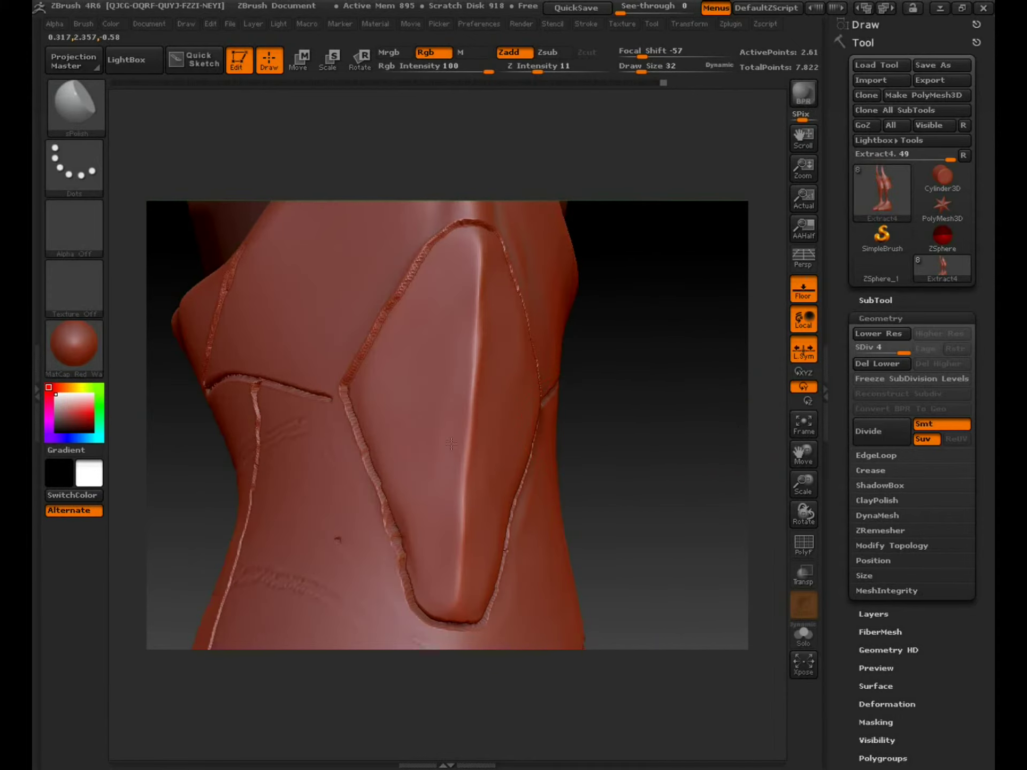
mouse_move(687, 434)
left_mouse_down()
mouse_move(727, 425)
mouse_move(598, 436)
left_mouse_up()
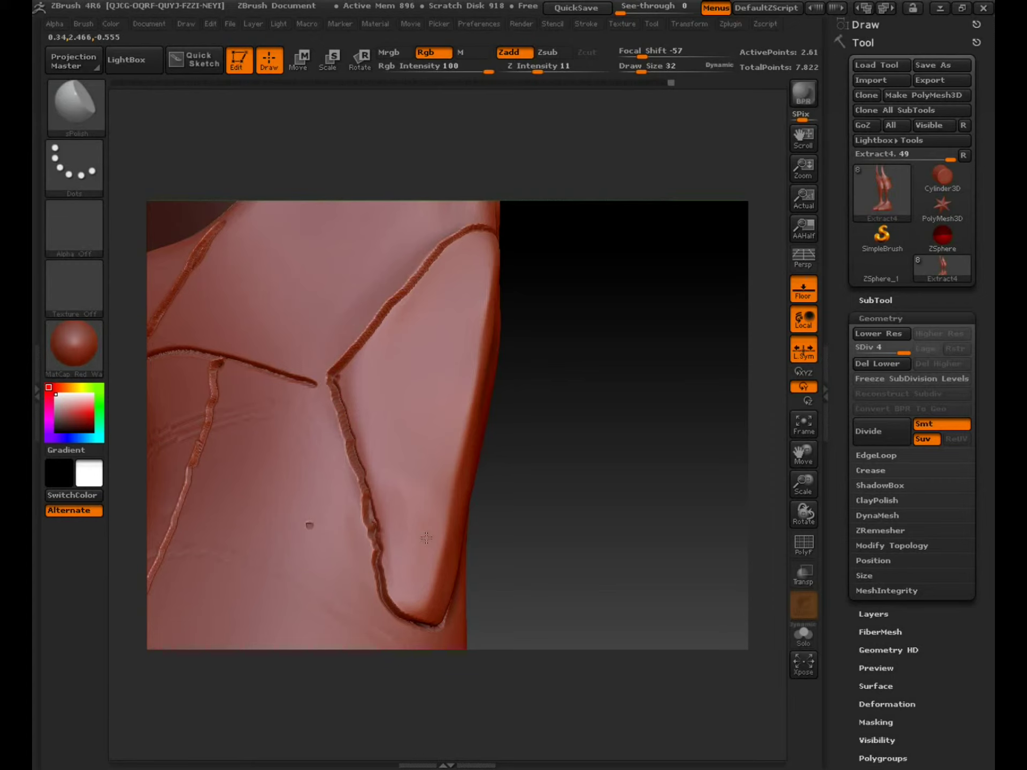
mouse_move(499, 484)
left_mouse_down()
mouse_move(678, 464)
mouse_move(474, 508)
left_mouse_up()
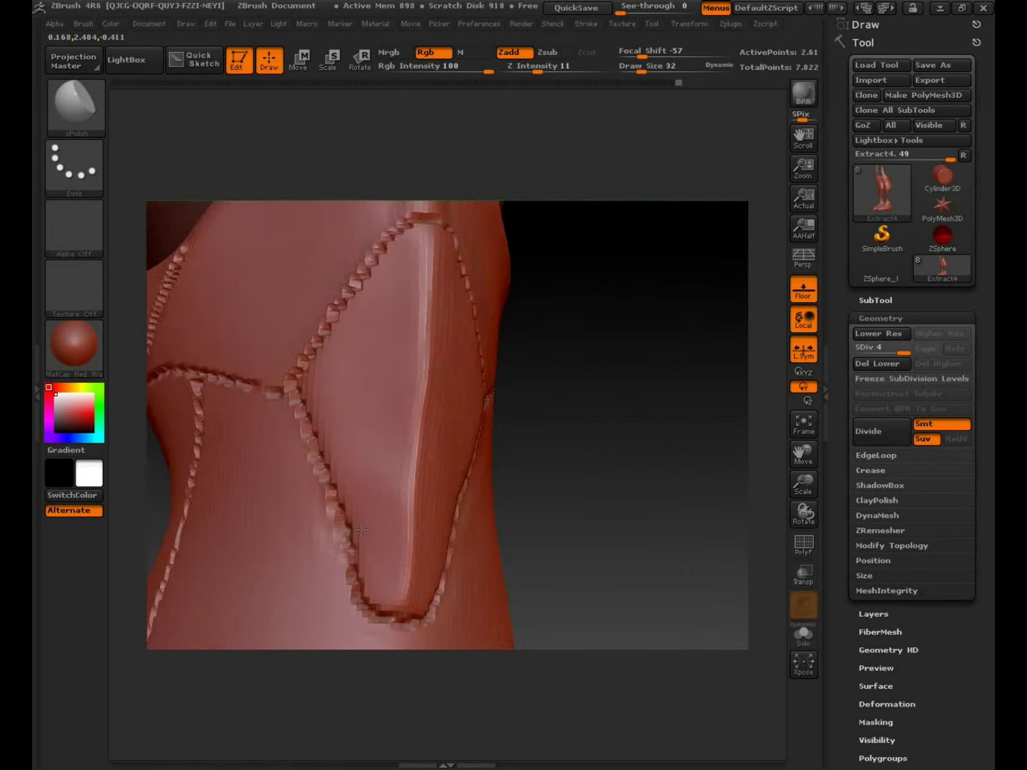
left_click_drag(452, 312, 419, 255)
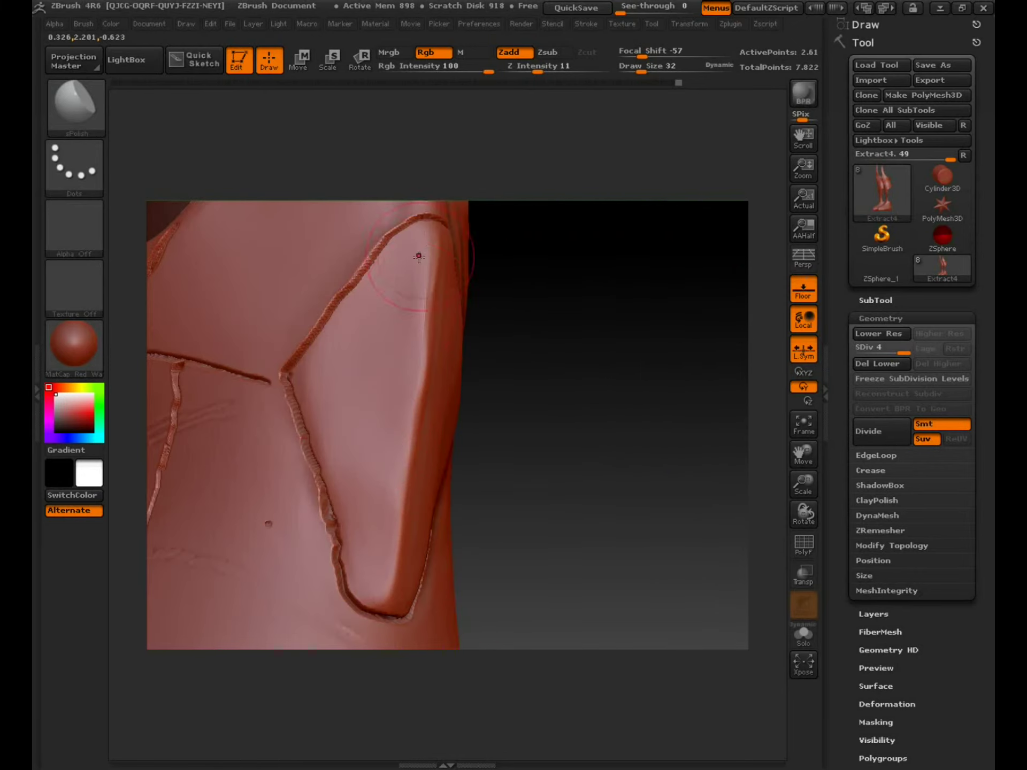
left_click_drag(481, 353, 769, 376)
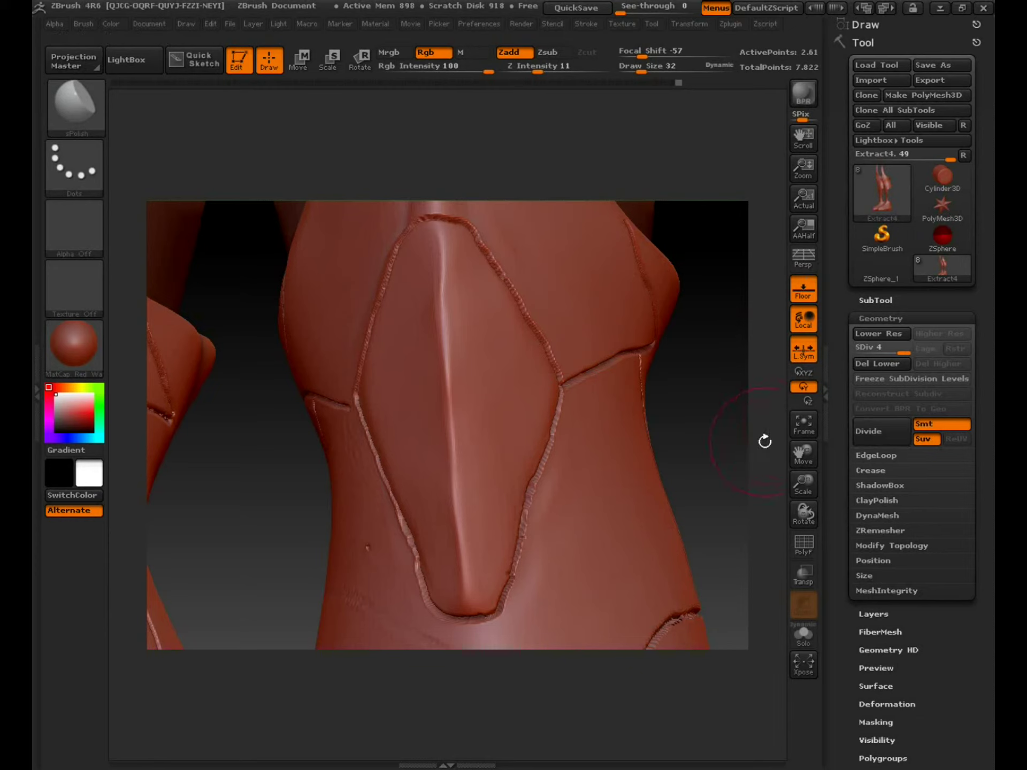
mouse_move(808, 484)
left_mouse_down()
mouse_move(717, 402)
mouse_move(679, 405)
left_mouse_up()
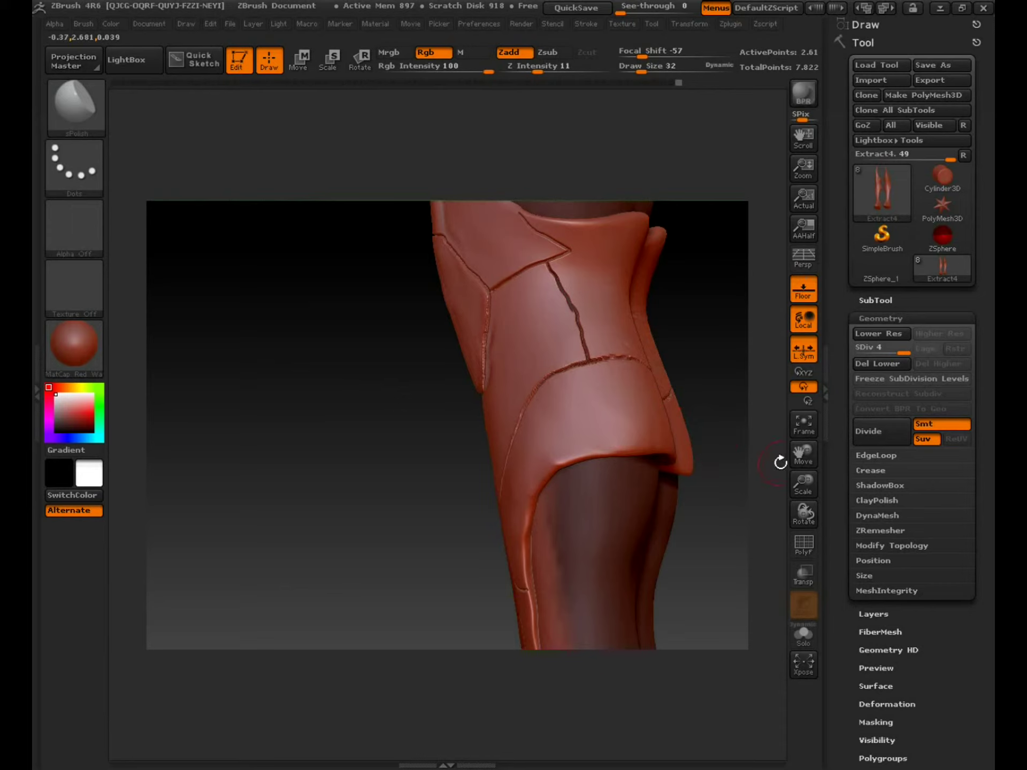
Fit the character in view, then frame the knees and shin armour at an angled side view
left_click_drag(810, 488, 843, 520)
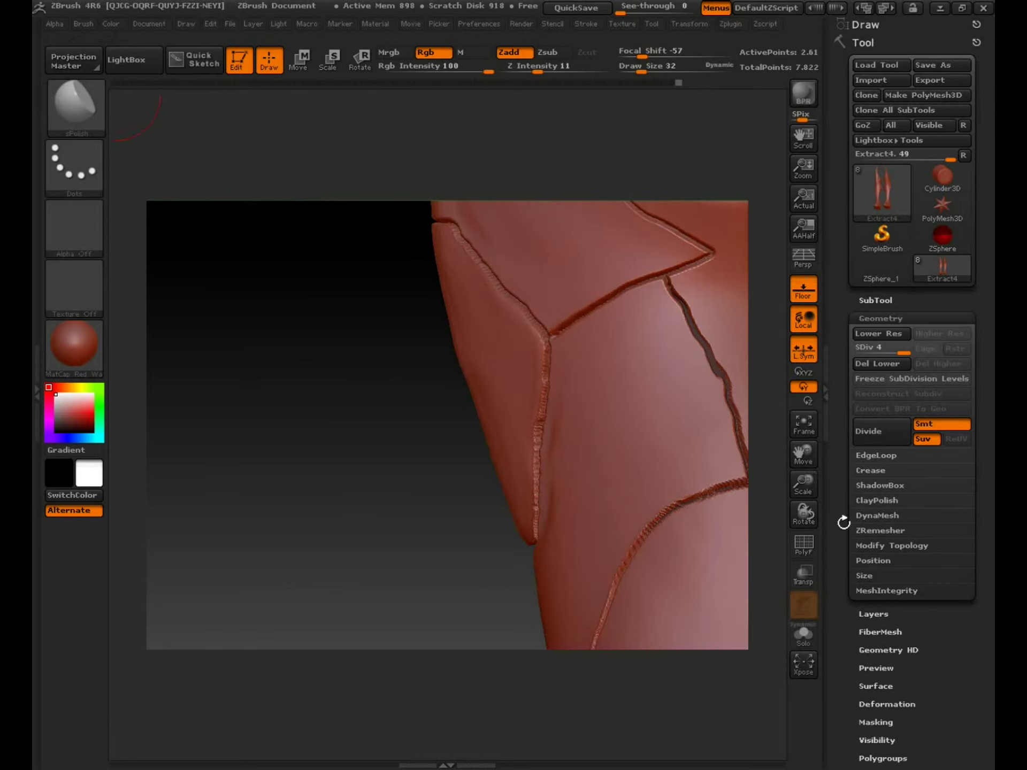
left_click(803, 425)
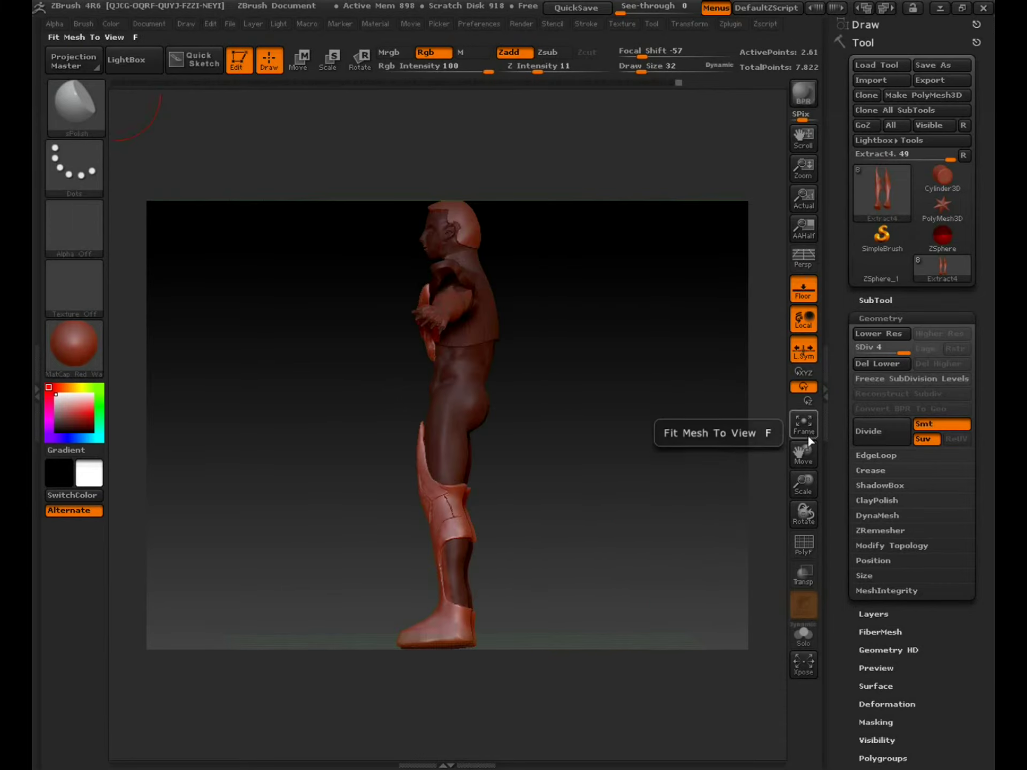
left_click_drag(661, 454, 738, 458)
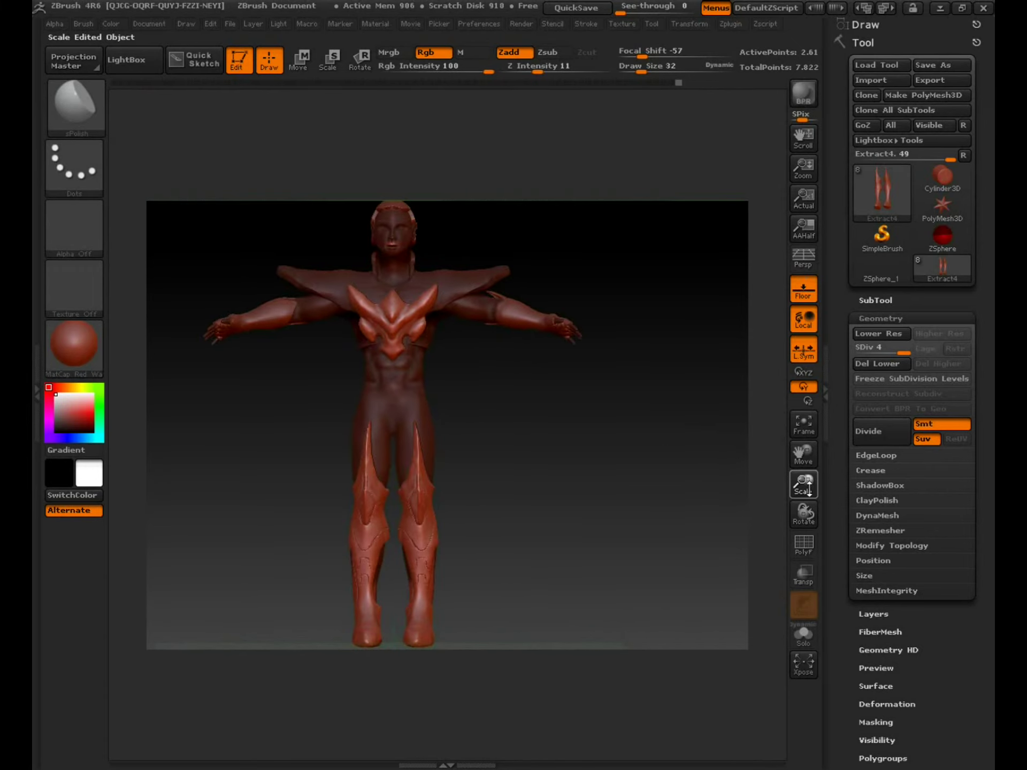
left_click_drag(803, 484, 861, 544)
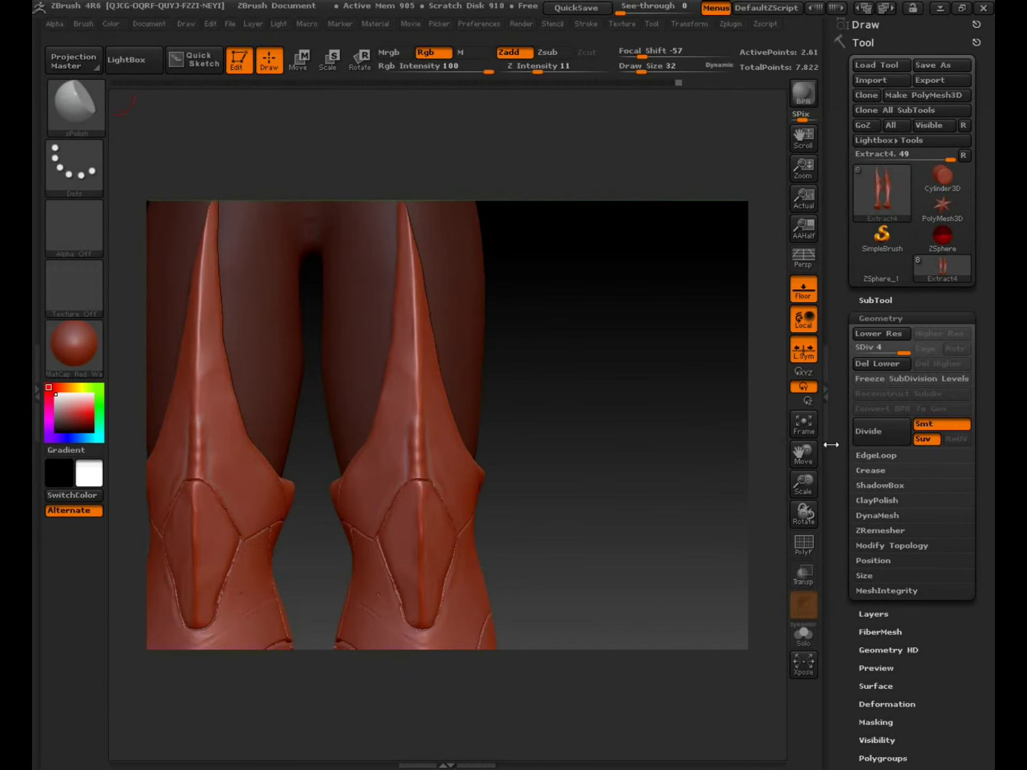
left_click_drag(803, 455, 814, 394)
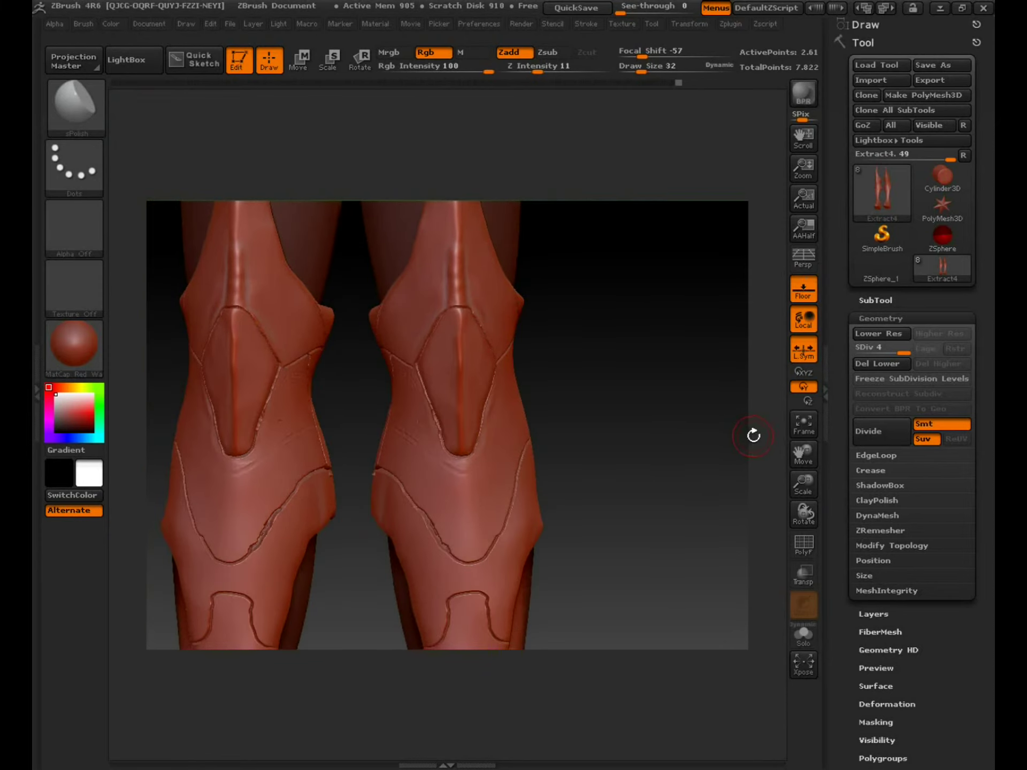
left_click_drag(720, 447, 749, 426)
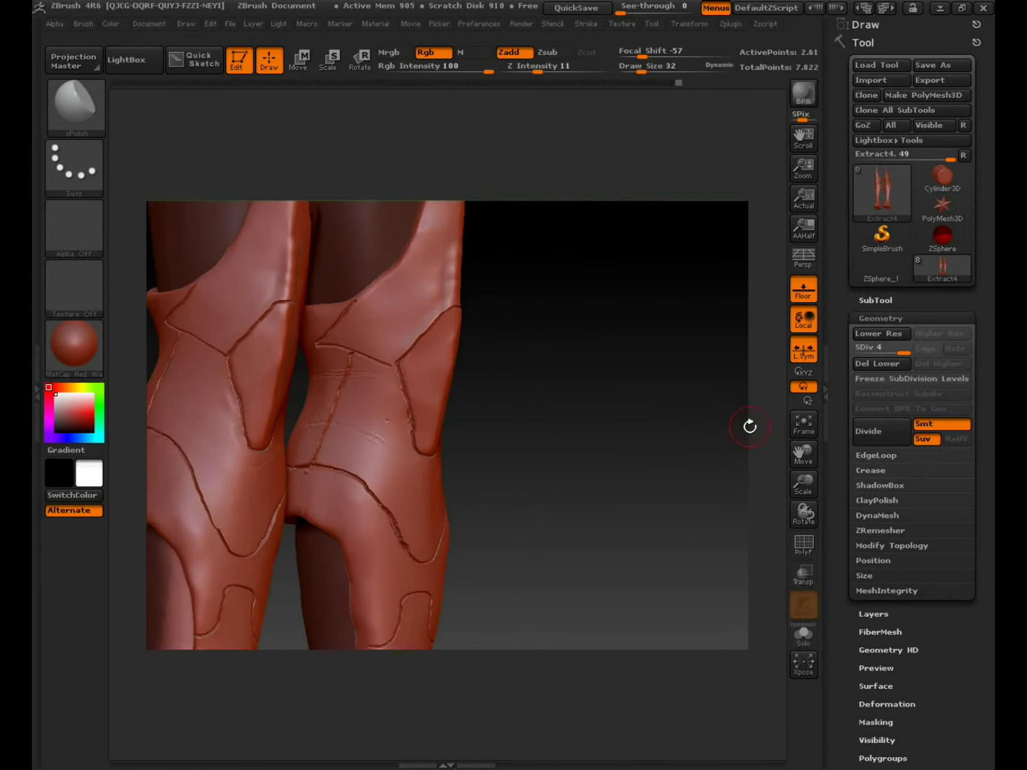
Collapse Geometry and apply Mask By Cavity from the Tool > Masking options
left_click(893, 318)
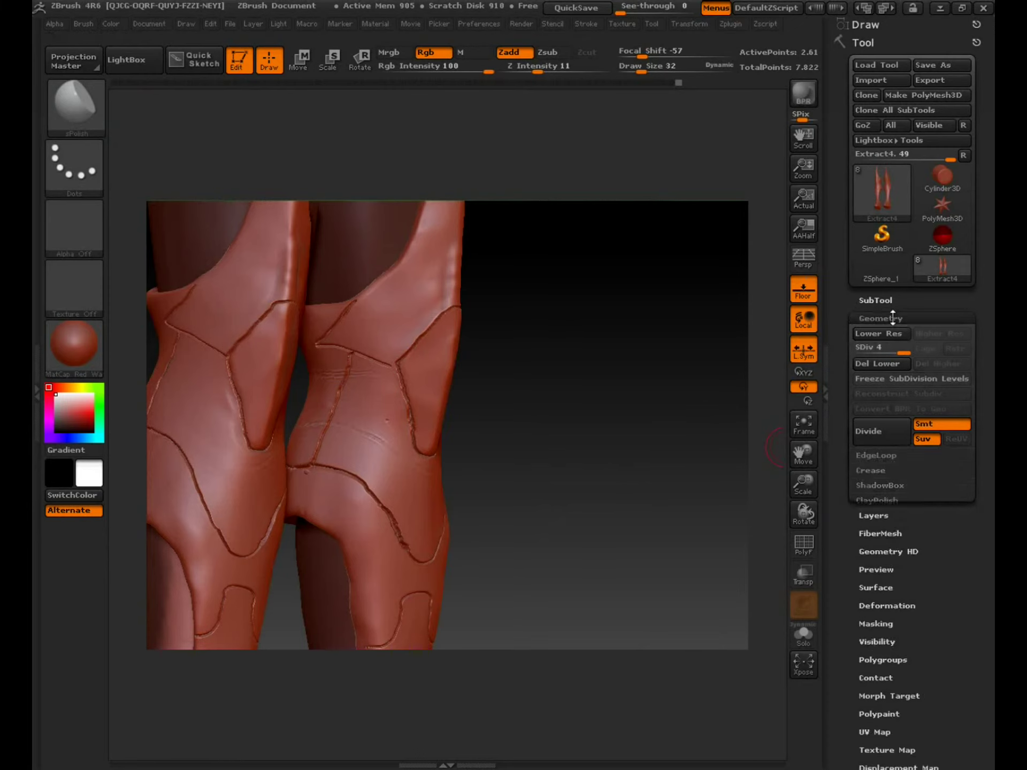
left_click(901, 444)
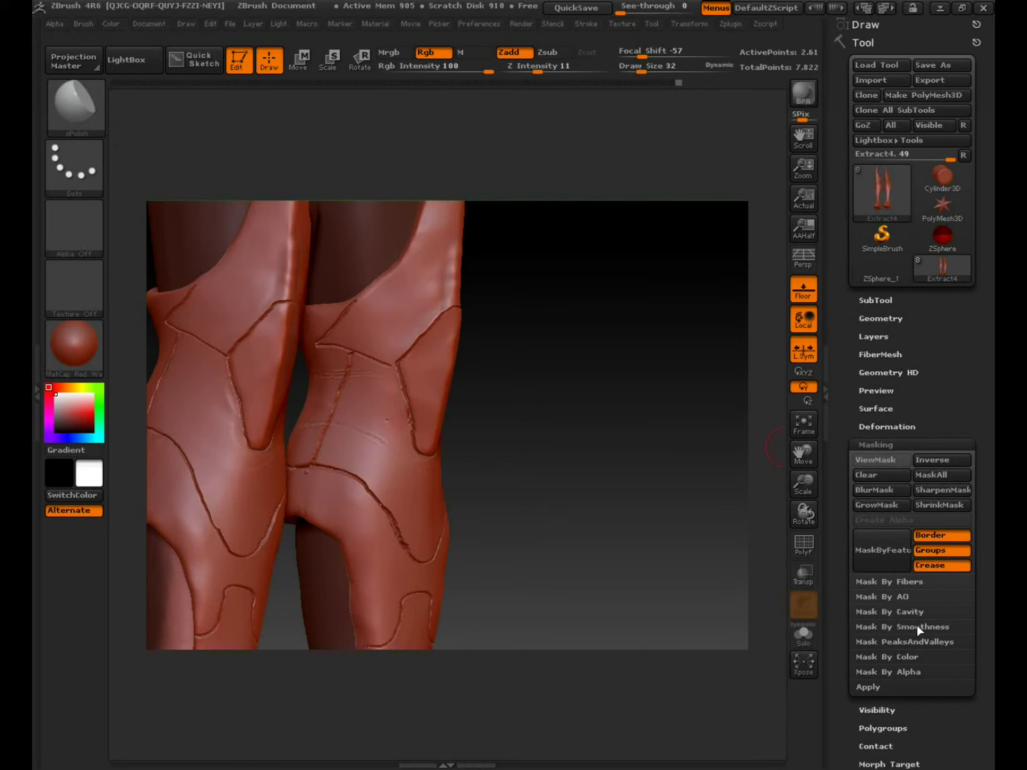
left_click(893, 610)
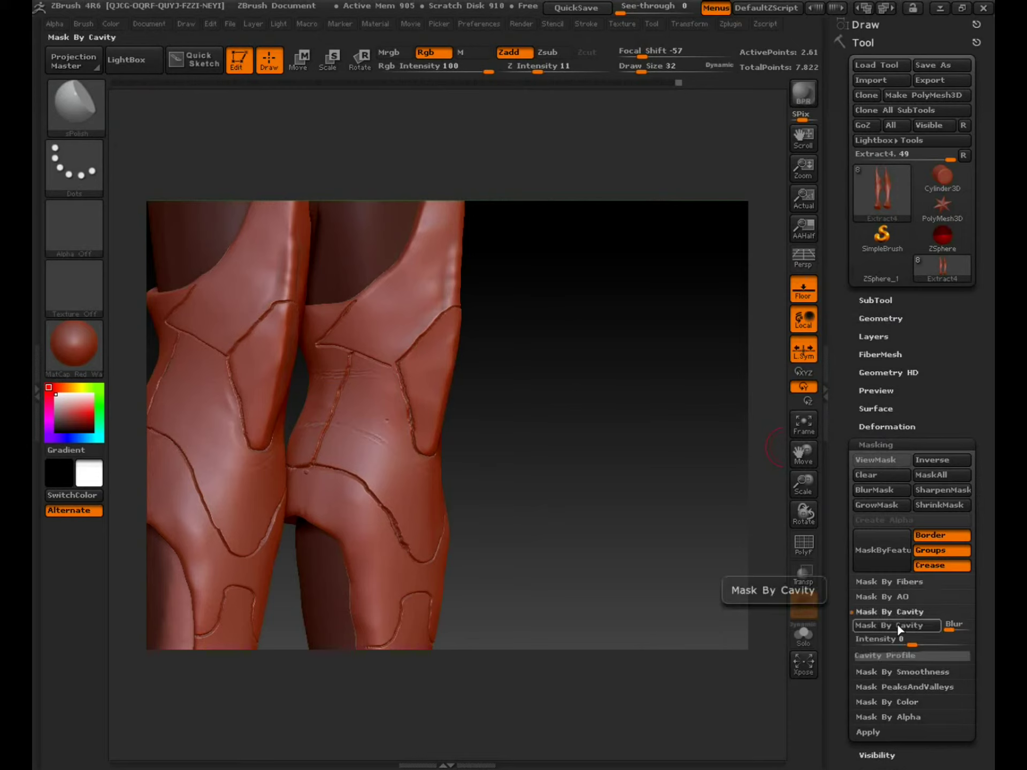
left_click(901, 626)
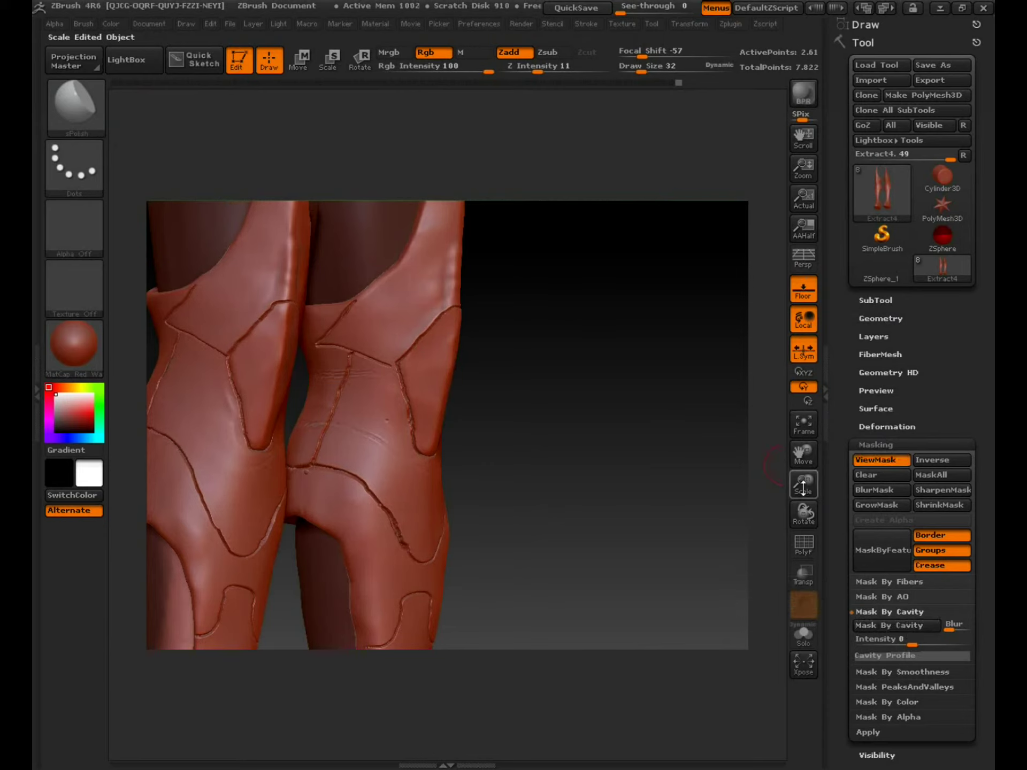
Lasso-mask a wedge of the knee plate above the seam and rotate to inspect it
left_click_drag(802, 483, 839, 523)
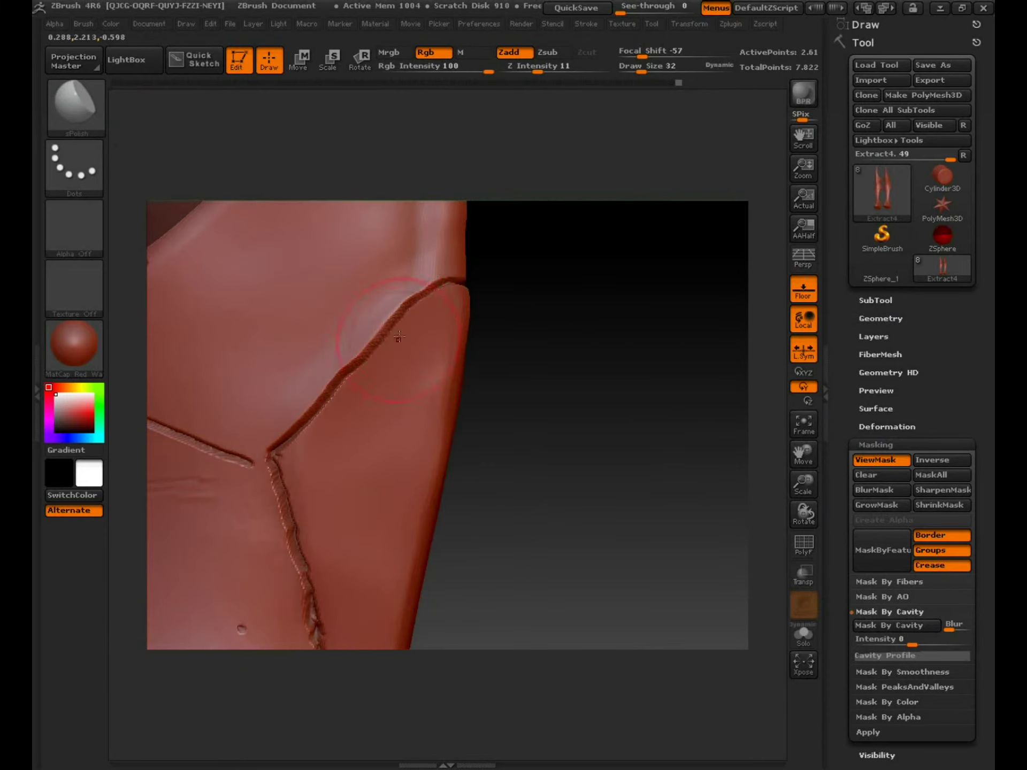
key("ctrl")
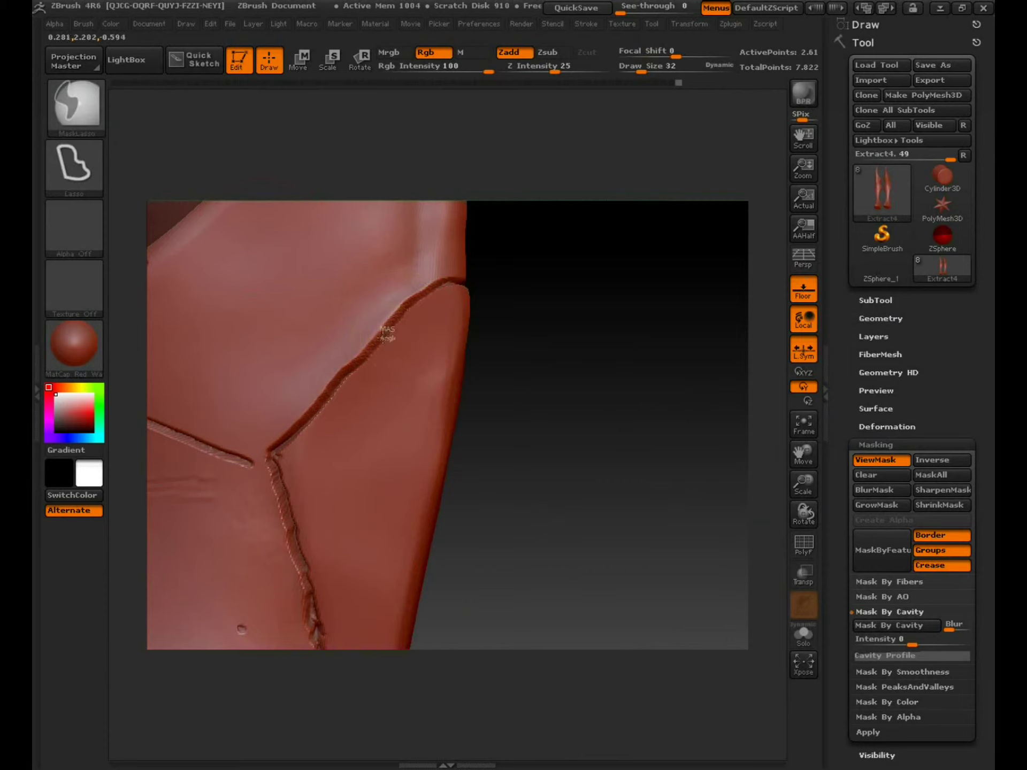
left_click(396, 297)
left_click_drag(395, 297, 420, 332, "ctrl")
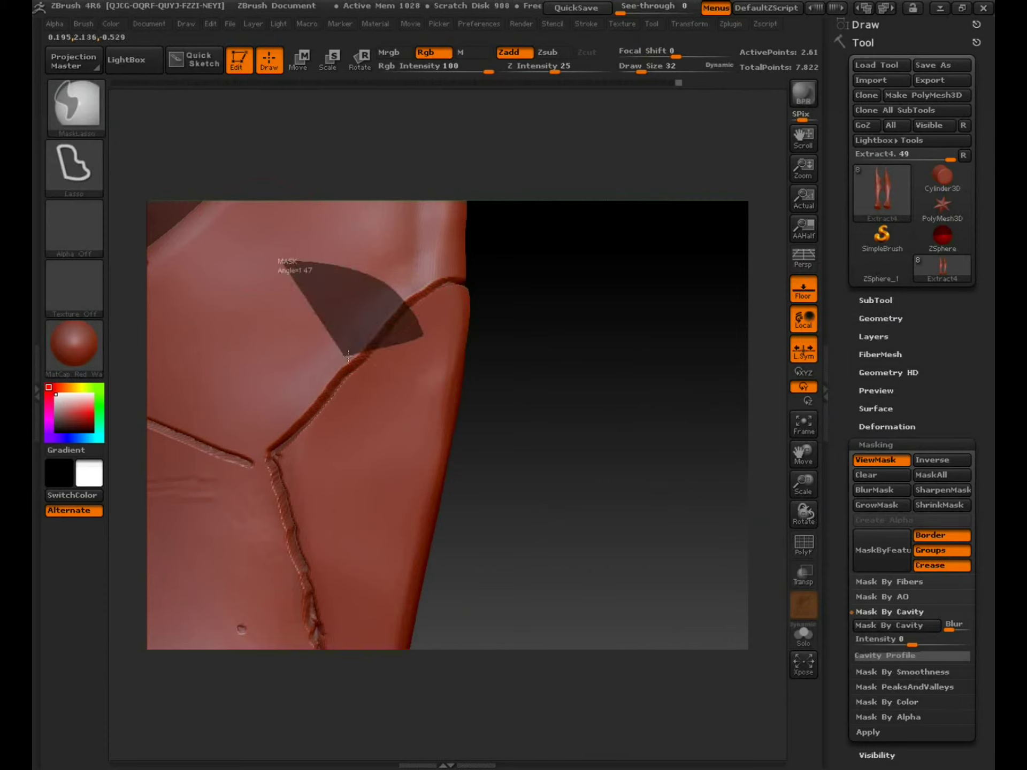
mouse_move(585, 311)
left_mouse_down()
mouse_move(598, 320)
mouse_move(580, 343)
left_mouse_up()
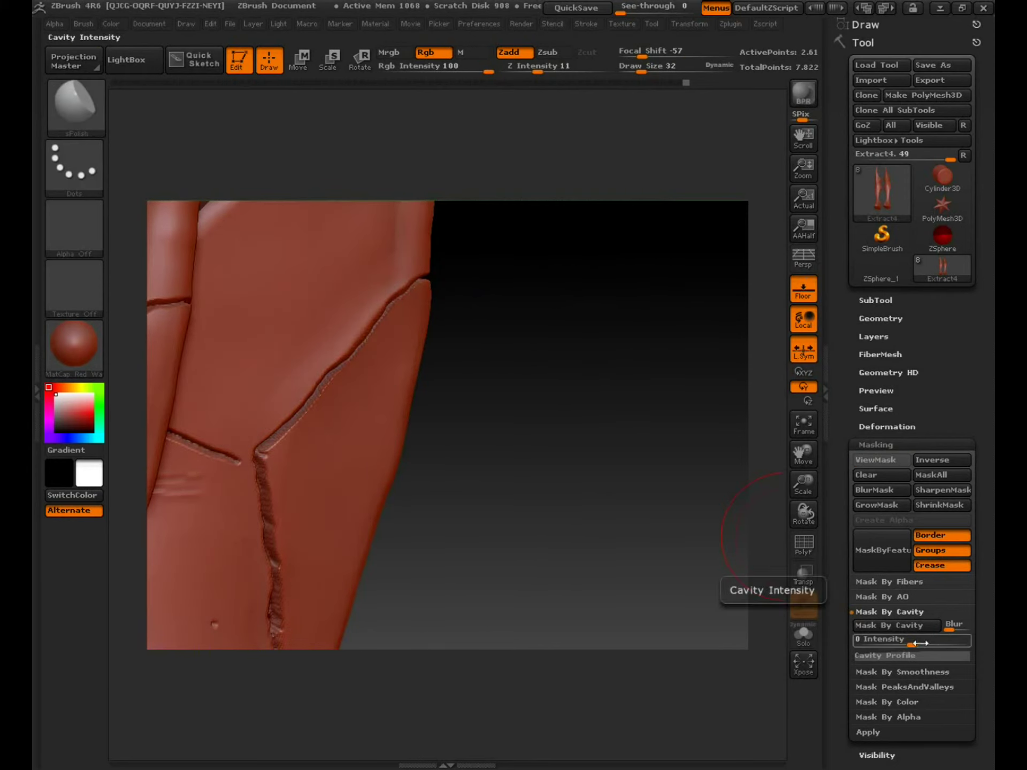
Raise cavity intensity to 0.2774, reapply Mask By Cavity, and smooth beside the seam
left_click_drag(914, 646, 928, 646)
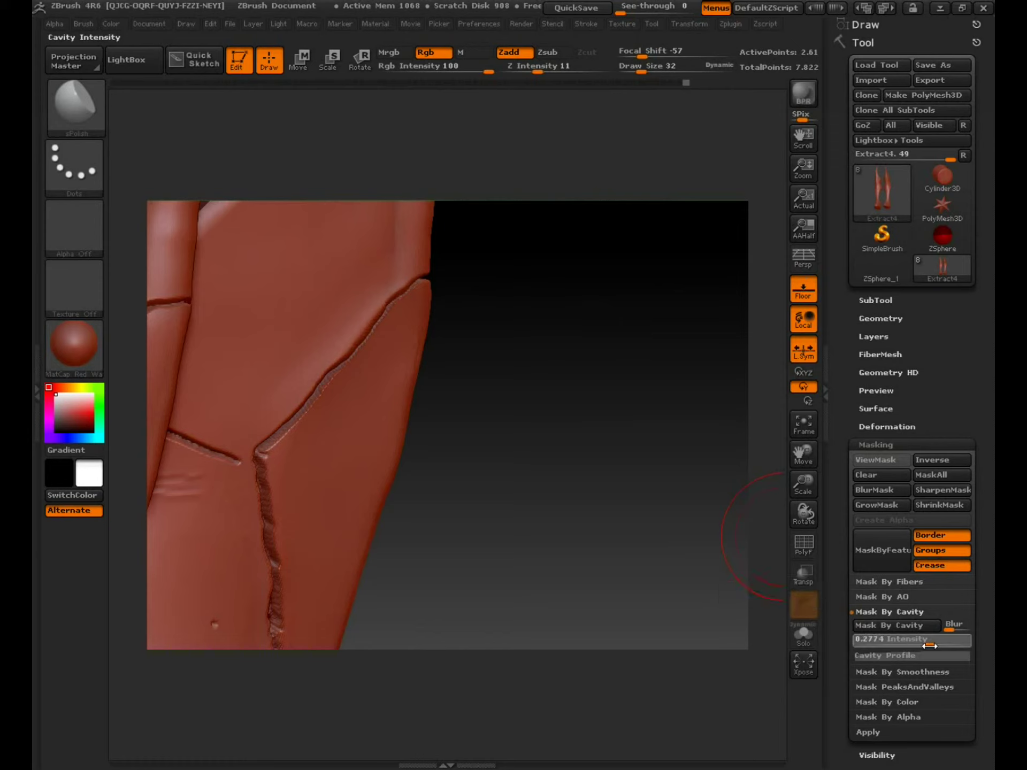
mouse_move(549, 358)
left_mouse_down()
mouse_move(551, 346)
mouse_move(532, 335)
mouse_move(560, 358)
left_mouse_up()
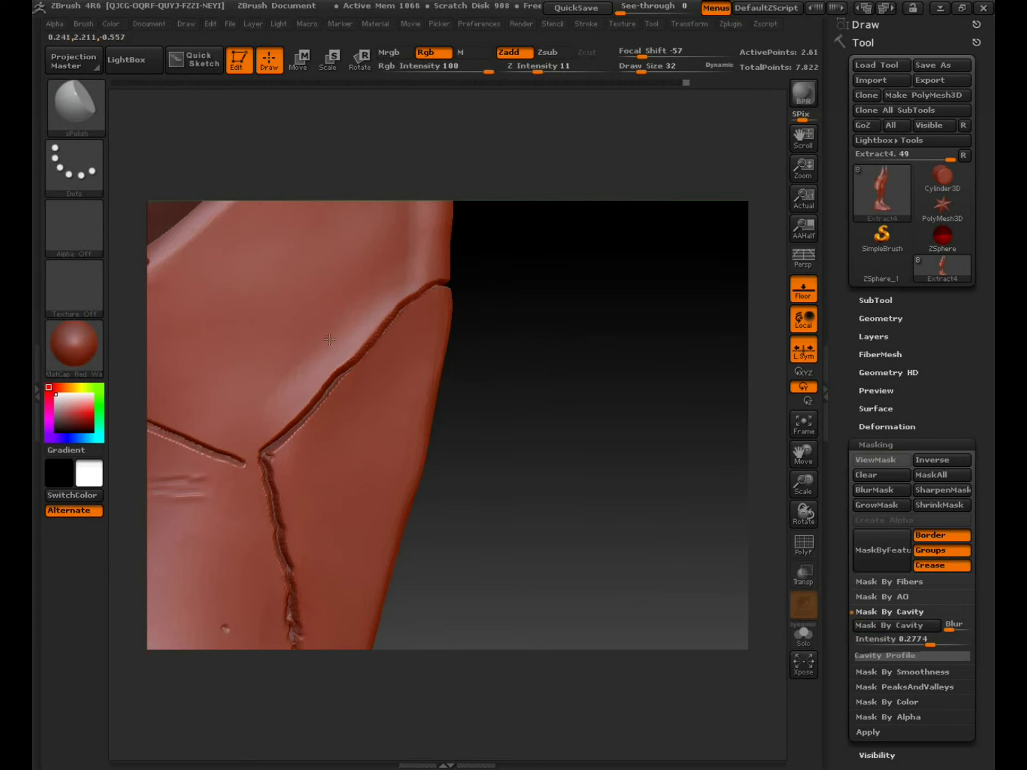
key("ctrl")
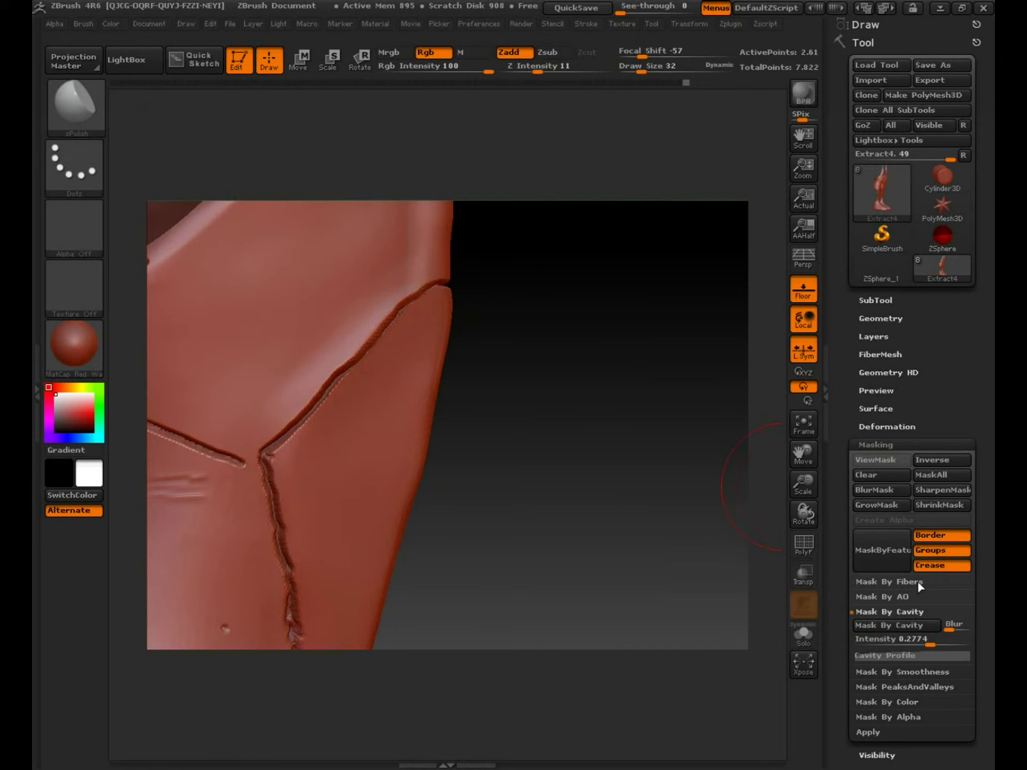
left_click(893, 626)
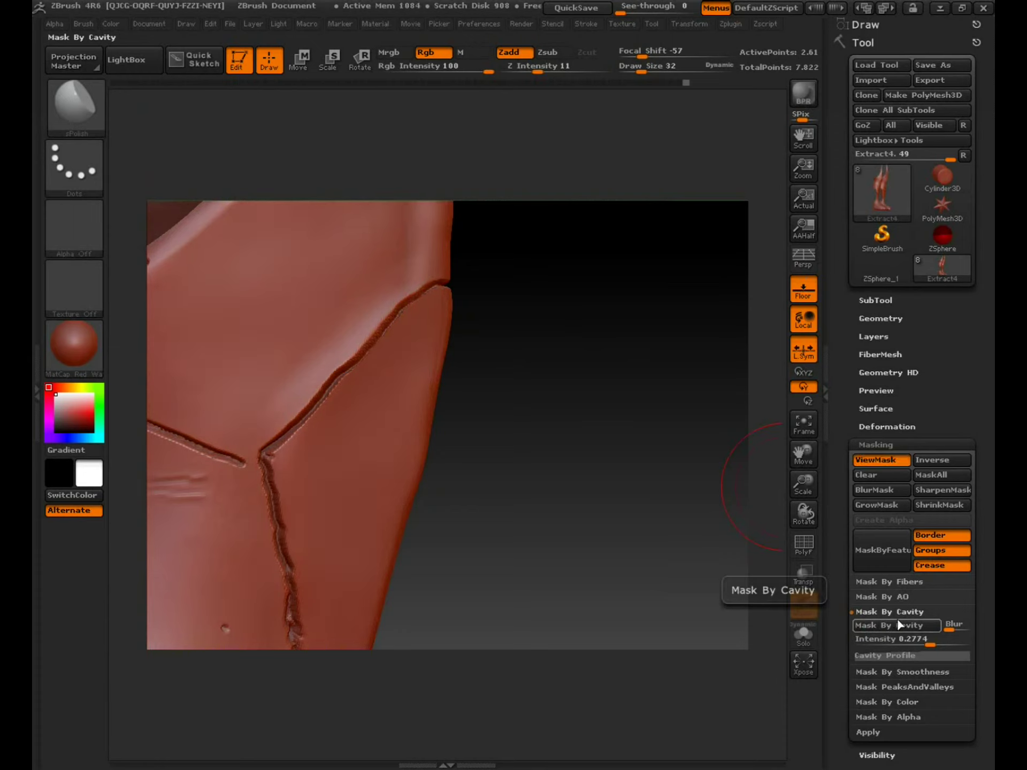
mouse_move(528, 268)
left_mouse_down("shift")
mouse_move(422, 267)
mouse_move(504, 280)
mouse_move(531, 321)
left_mouse_up("shift")
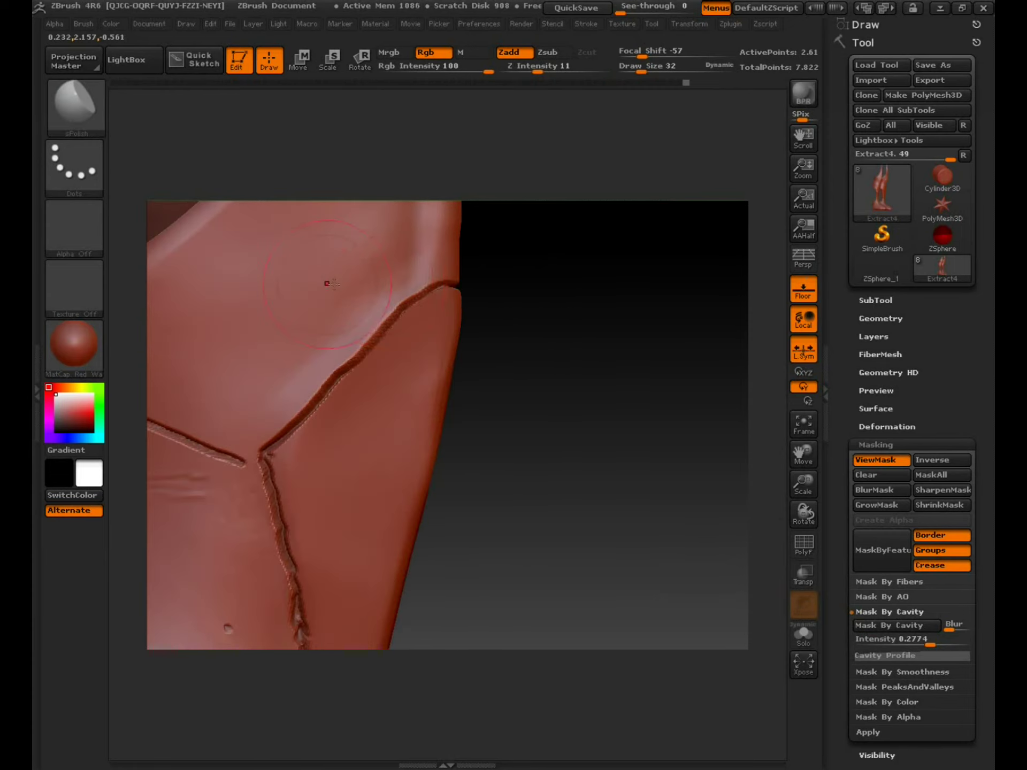
Soften the seam-edge crease, then lasso-mask a wedge of the plate and clear that mask
left_click_drag(337, 302, 380, 362, "shift")
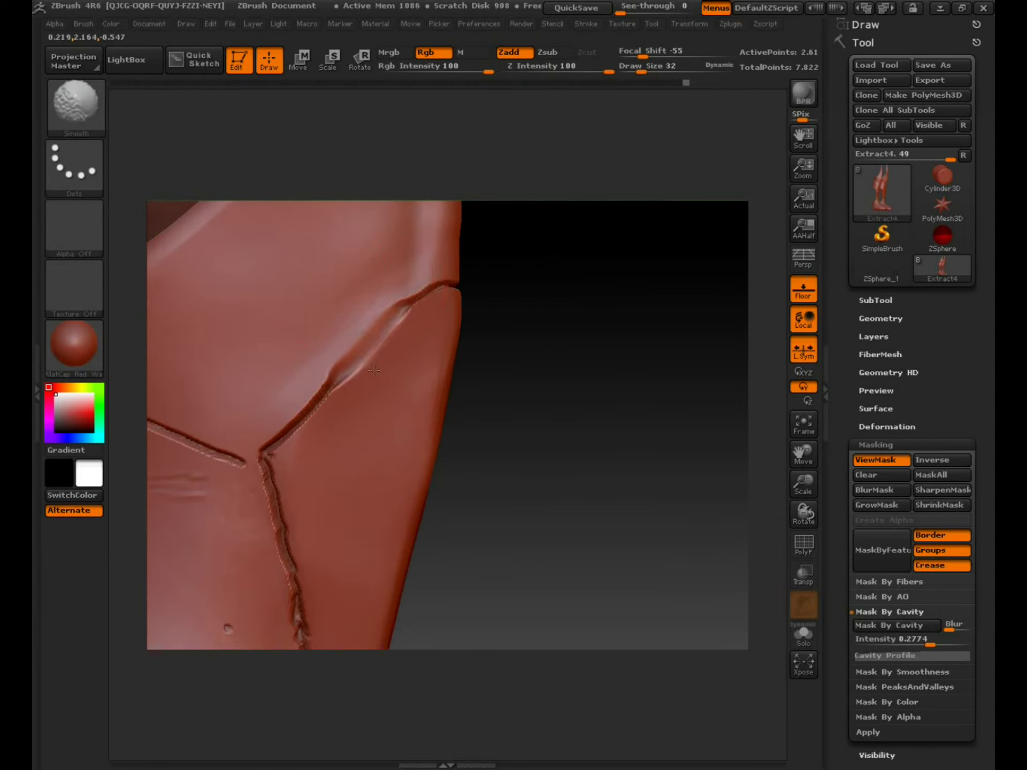
key("ctrl")
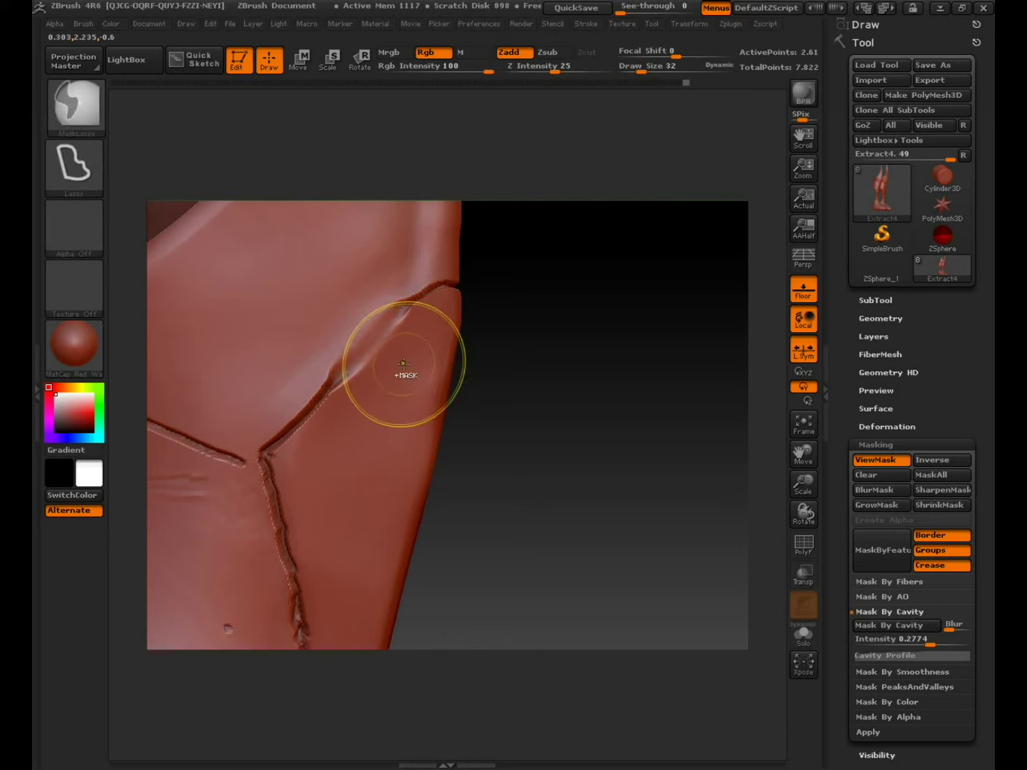
left_click_drag(403, 364, 402, 374, "ctrl")
key("ctrl")
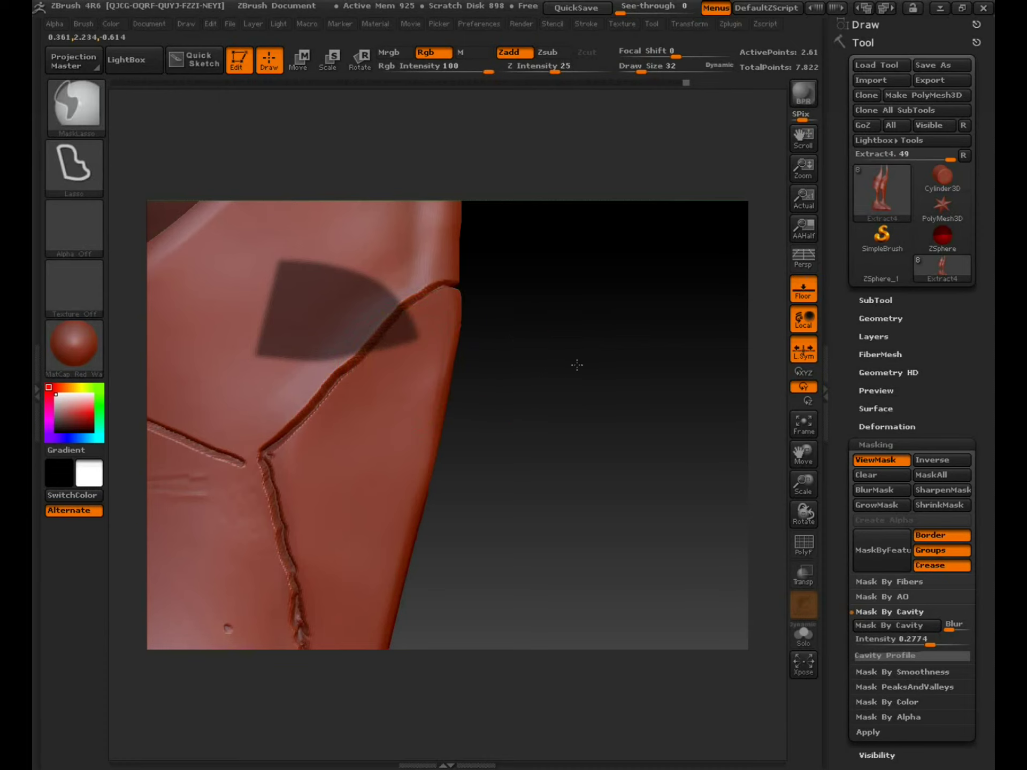
left_click(577, 365, "ctrl")
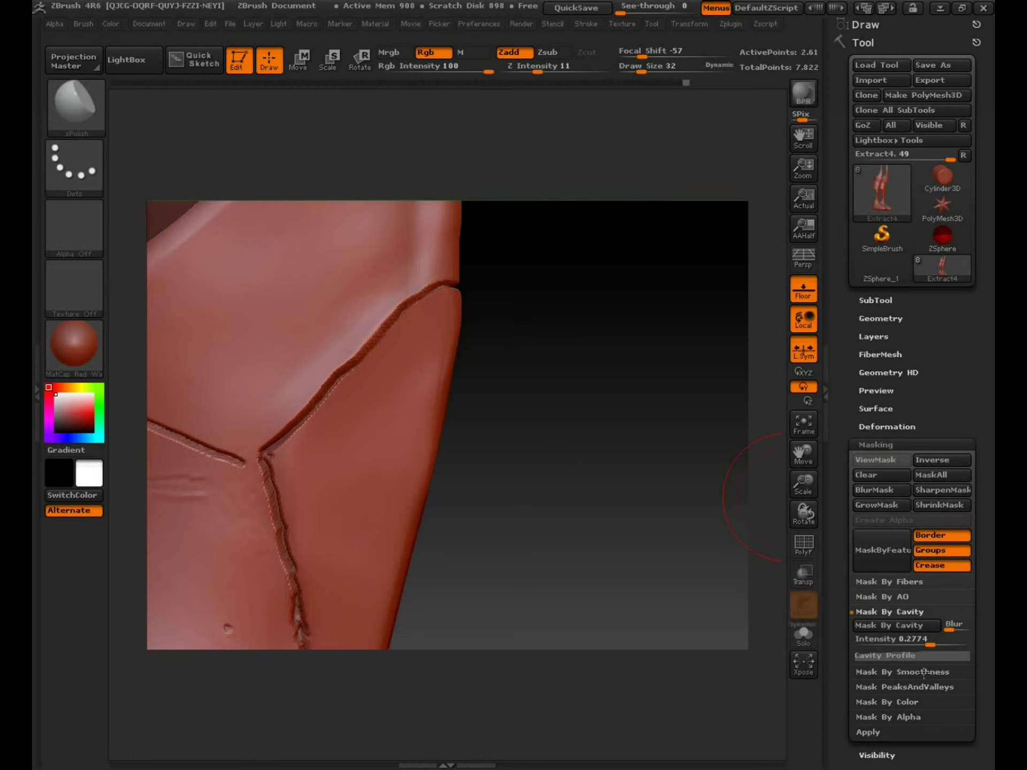
key("ctrl")
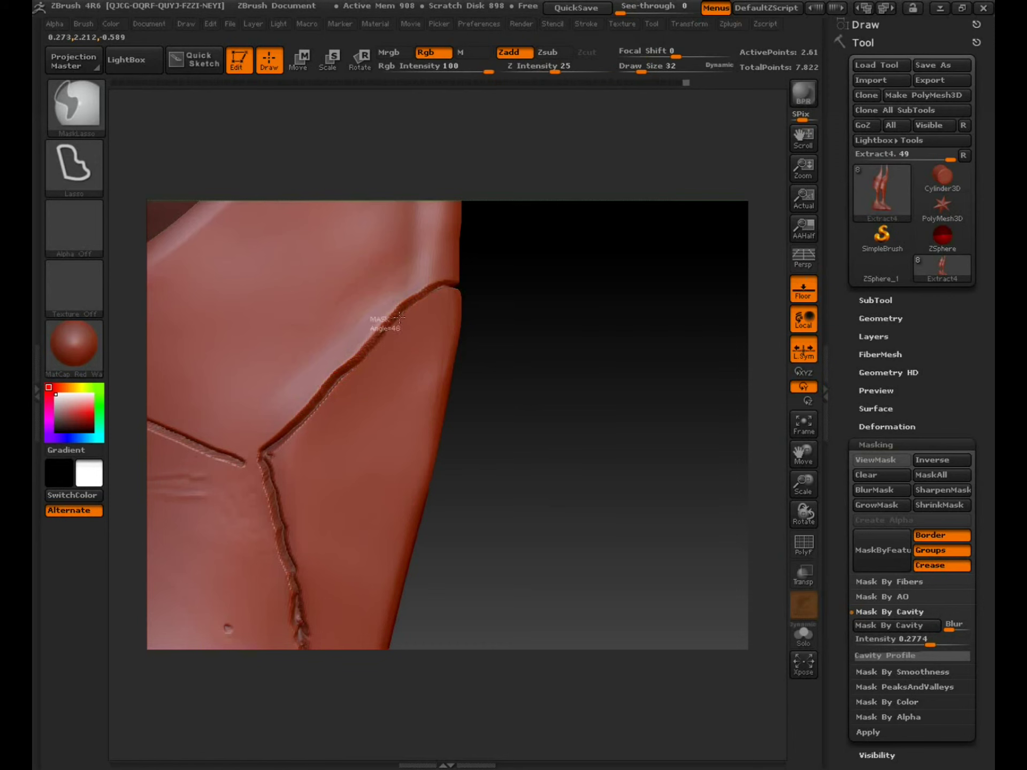
left_click(68, 112)
left_click(83, 124)
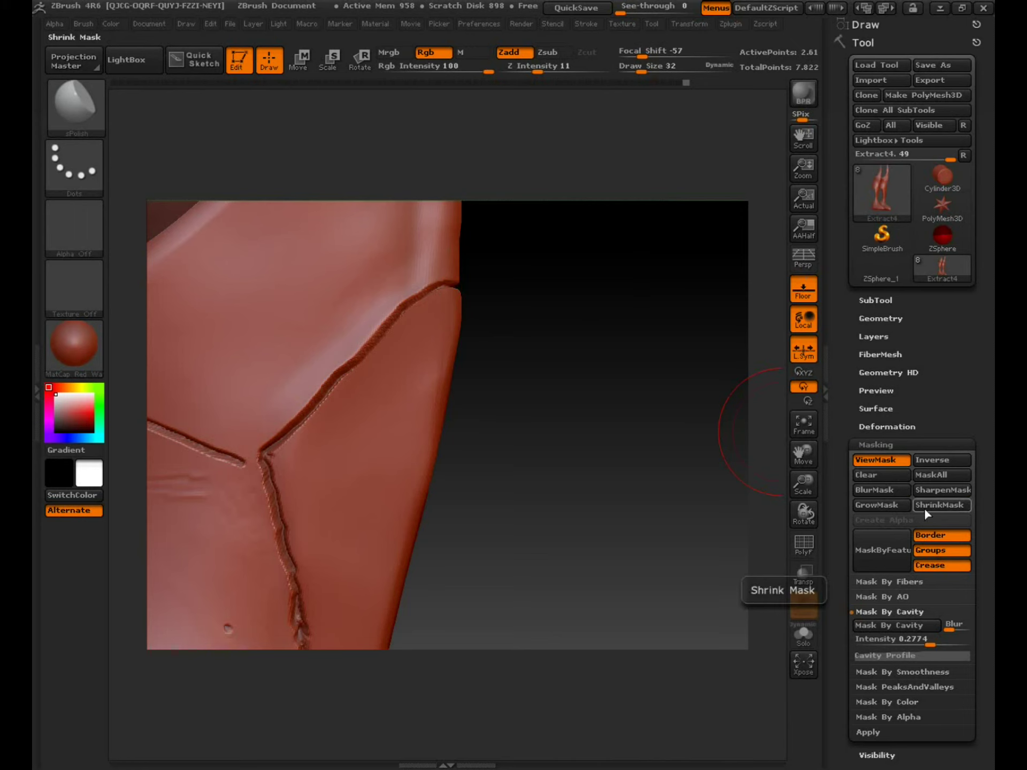
Mask All, keep the mask only in the seam cavities, and set Draw Size to 14
left_click(933, 474)
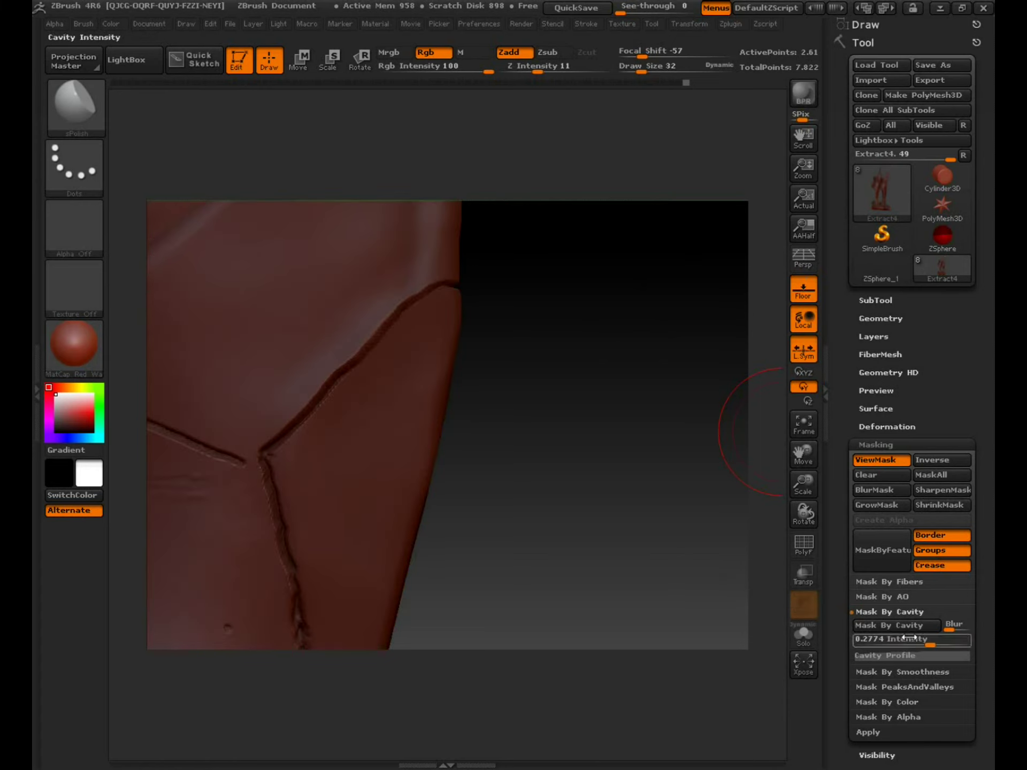
left_click(889, 624)
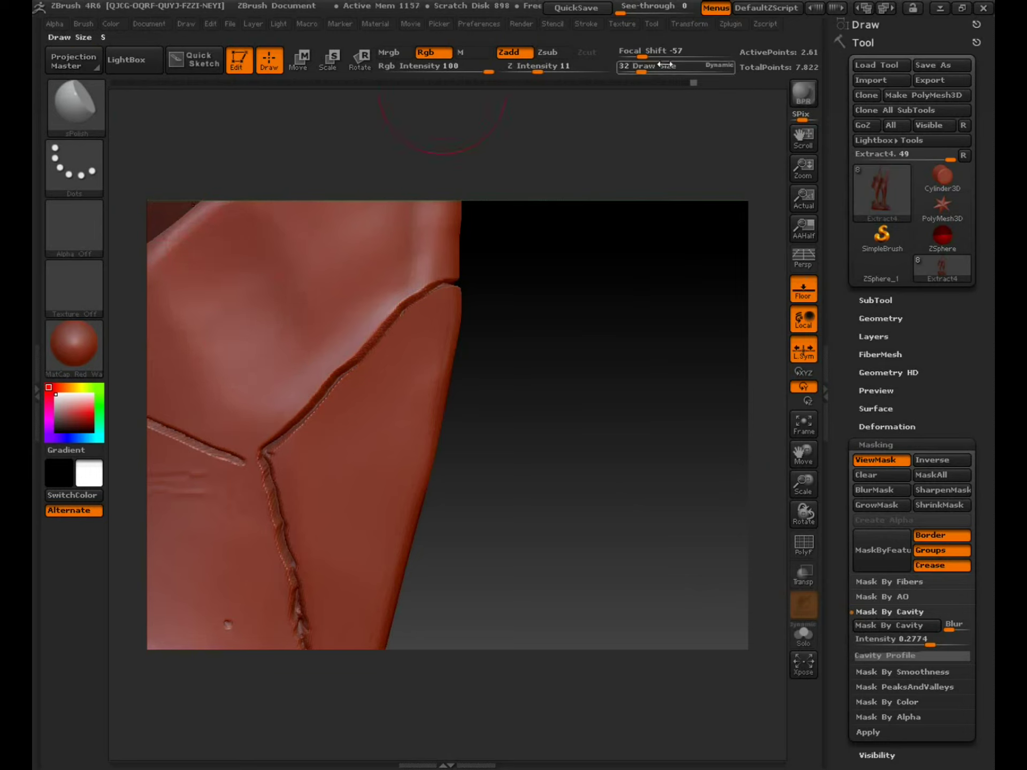
left_click_drag(647, 71, 636, 71)
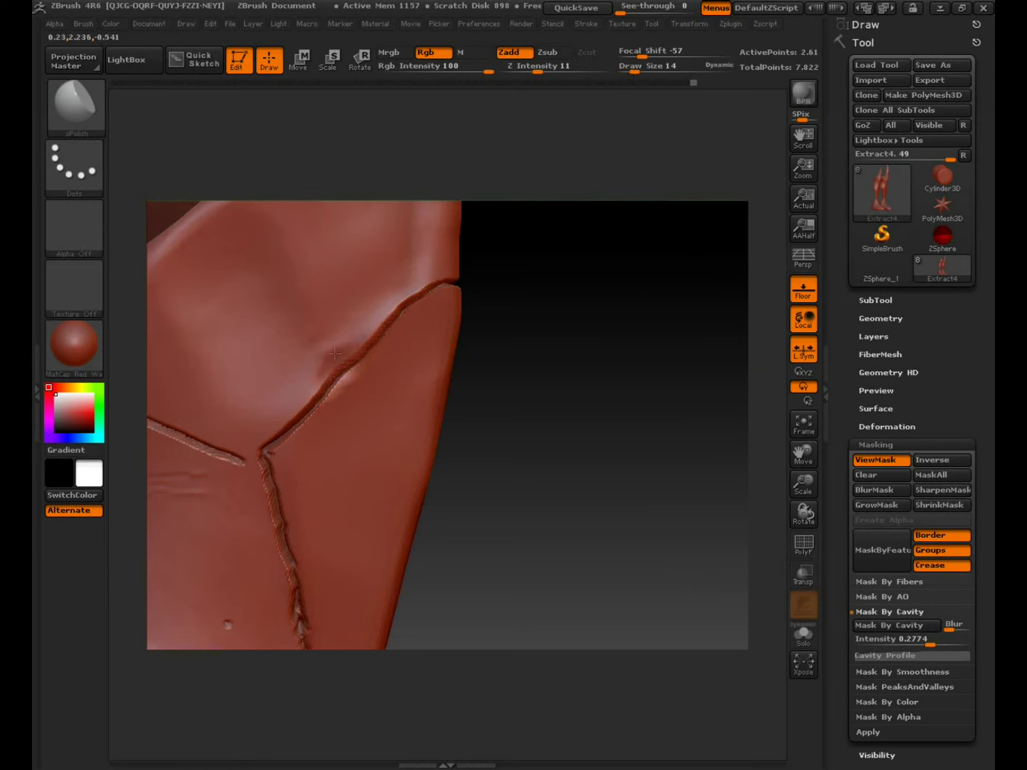
left_click_drag(538, 387, 546, 362)
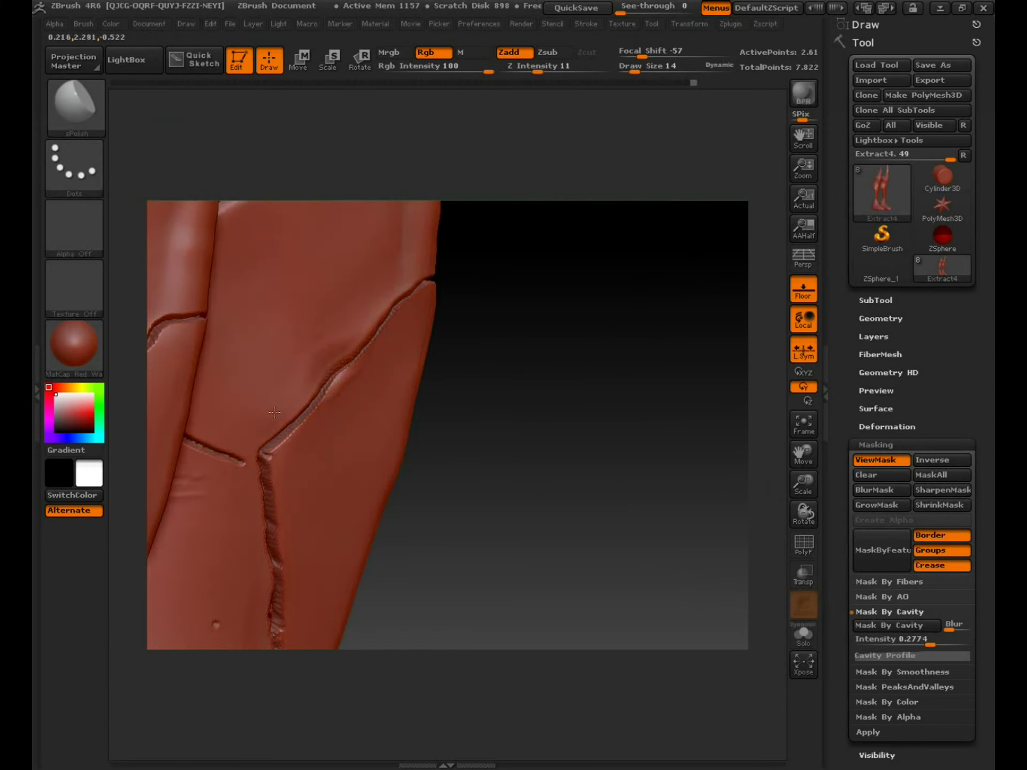
Drop the legs to SDiv 2 to inspect the seams, then return to SDiv 3
left_click(877, 318)
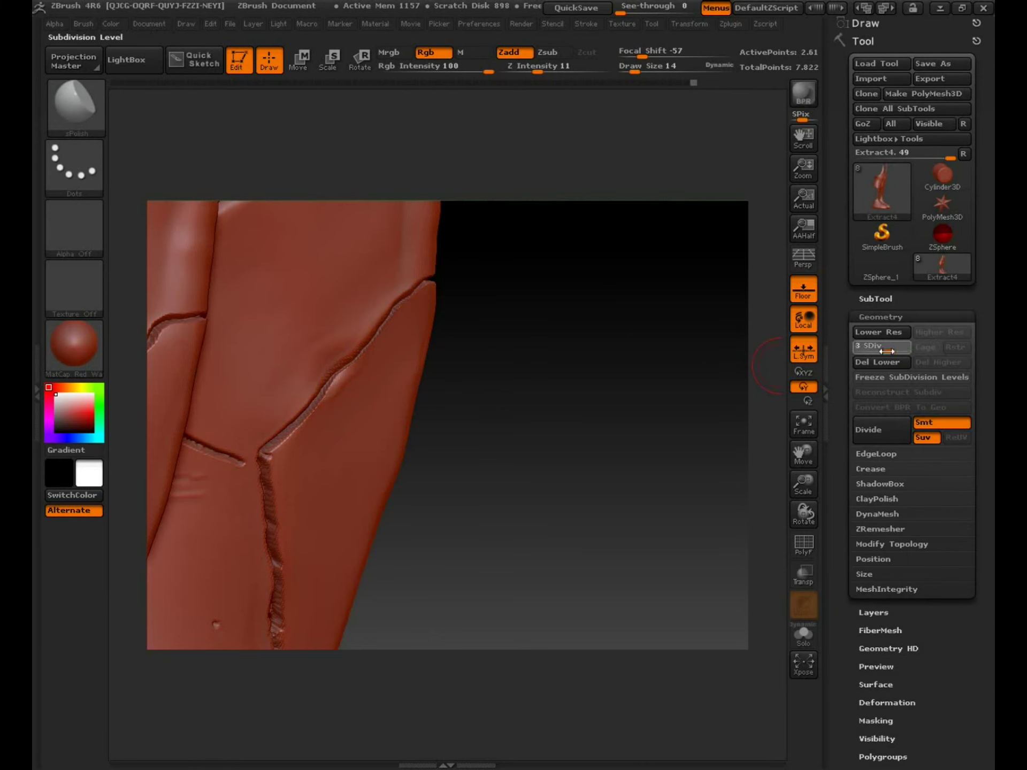
left_click(887, 351)
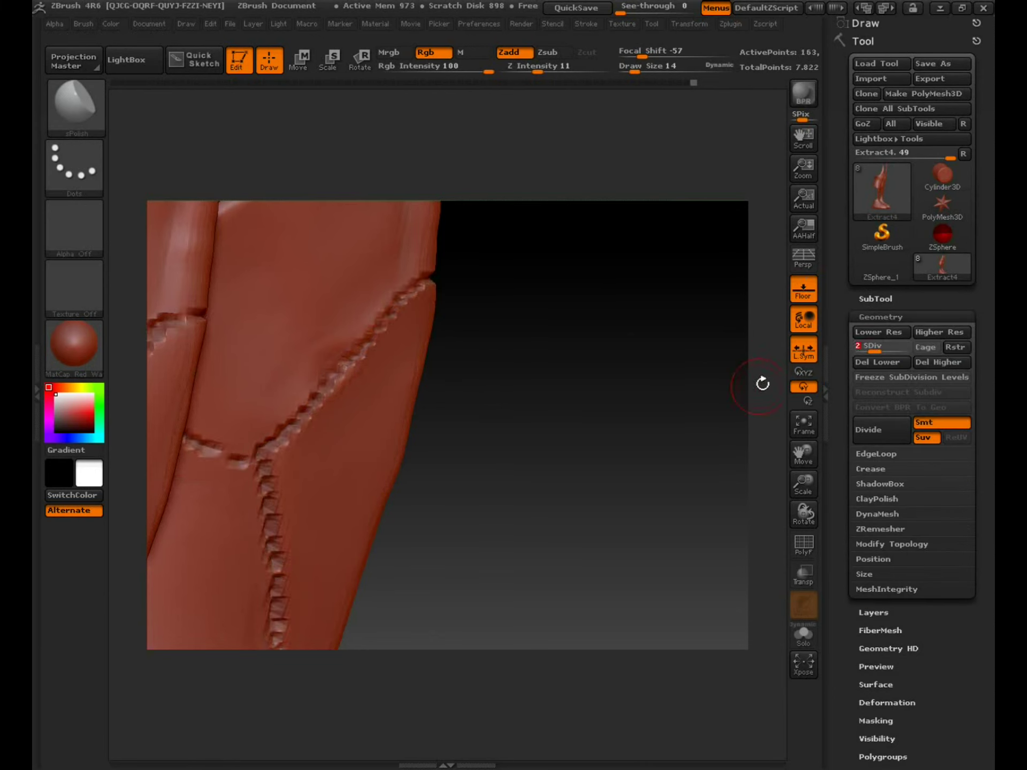
left_click_drag(762, 384, 704, 400)
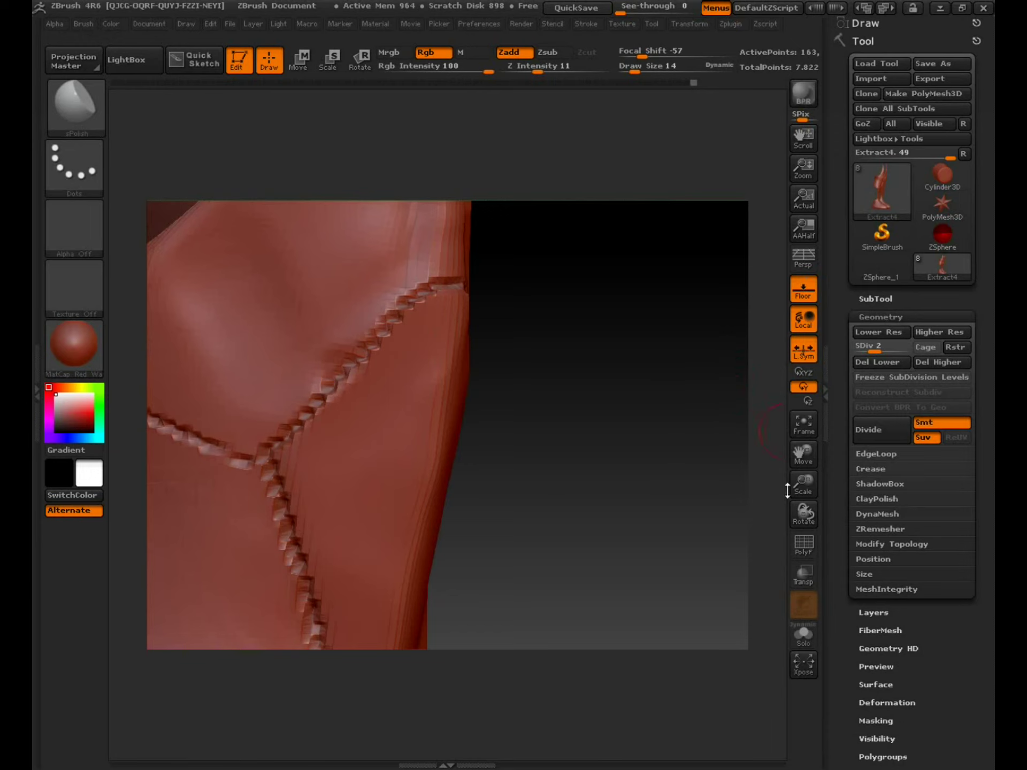
left_click_drag(802, 484, 799, 494)
mouse_move(607, 358)
left_mouse_down()
mouse_move(518, 348)
mouse_move(573, 342)
mouse_move(559, 344)
mouse_move(651, 372)
left_mouse_up()
left_click_drag(802, 488, 791, 495)
left_click_drag(794, 447, 861, 471)
left_click(890, 353)
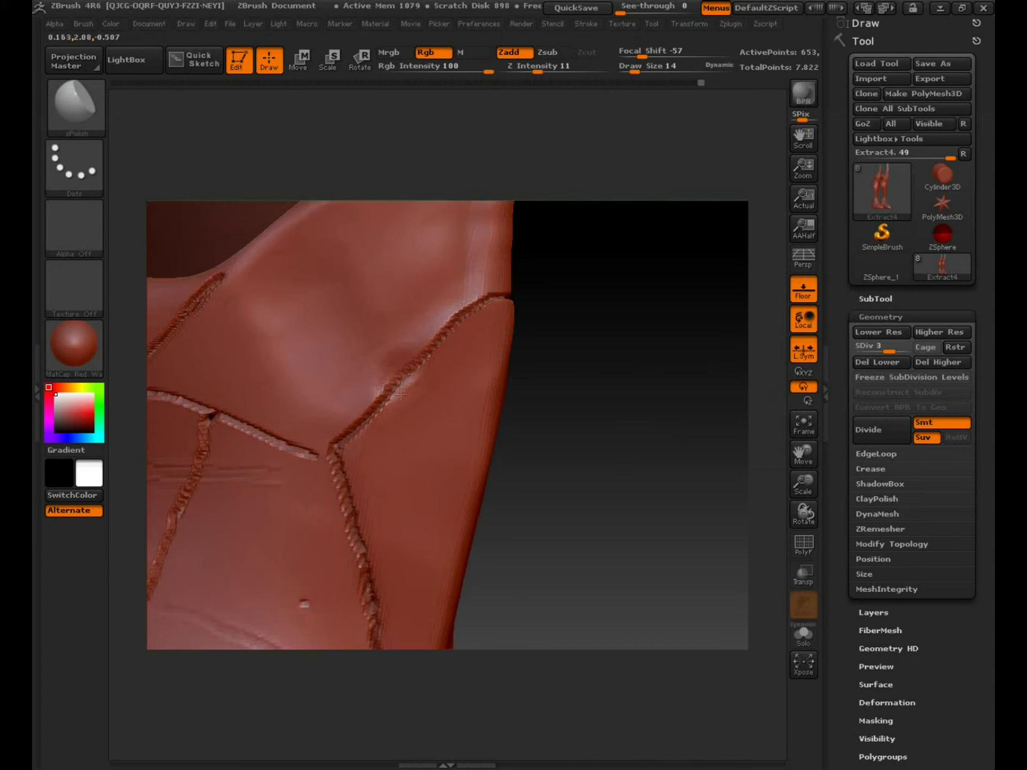
mouse_move(641, 364)
left_mouse_down()
mouse_move(651, 358)
mouse_move(628, 358)
left_mouse_up()
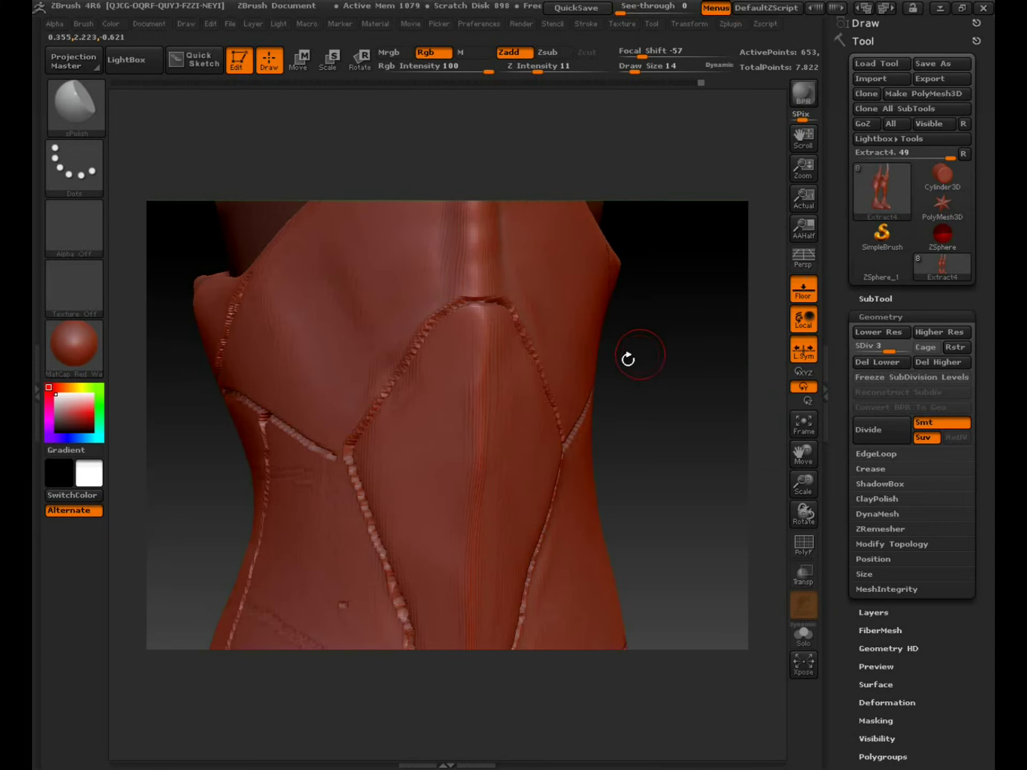